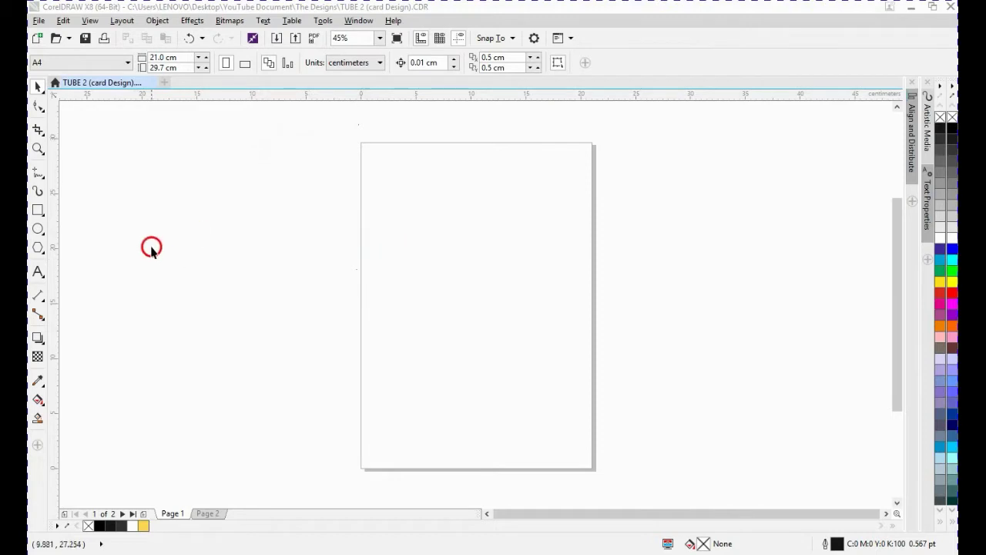
- Draw a rectangle and set its size to 9.5 cm wide by 6.0 cm high
click(39, 211)
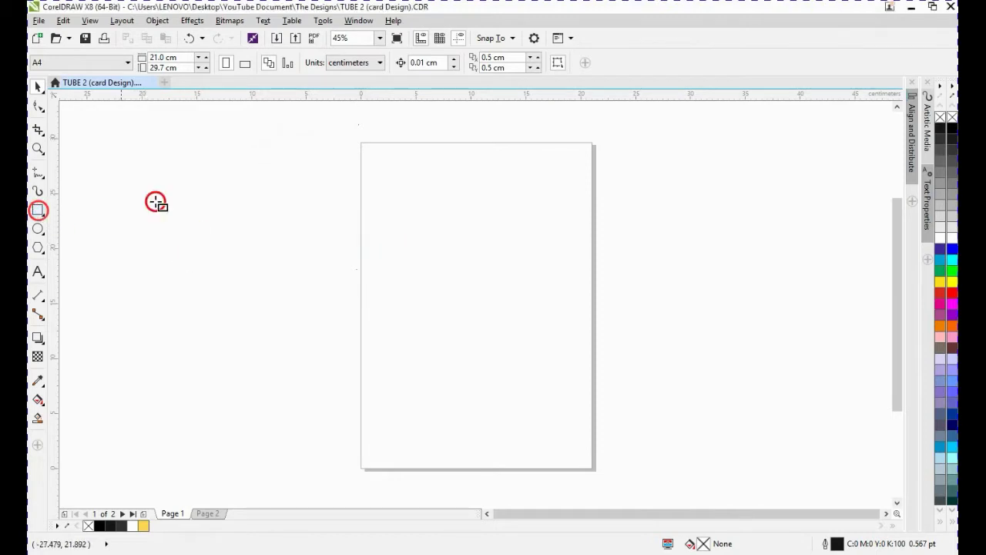
drag(375, 165, 504, 228)
click(106, 38)
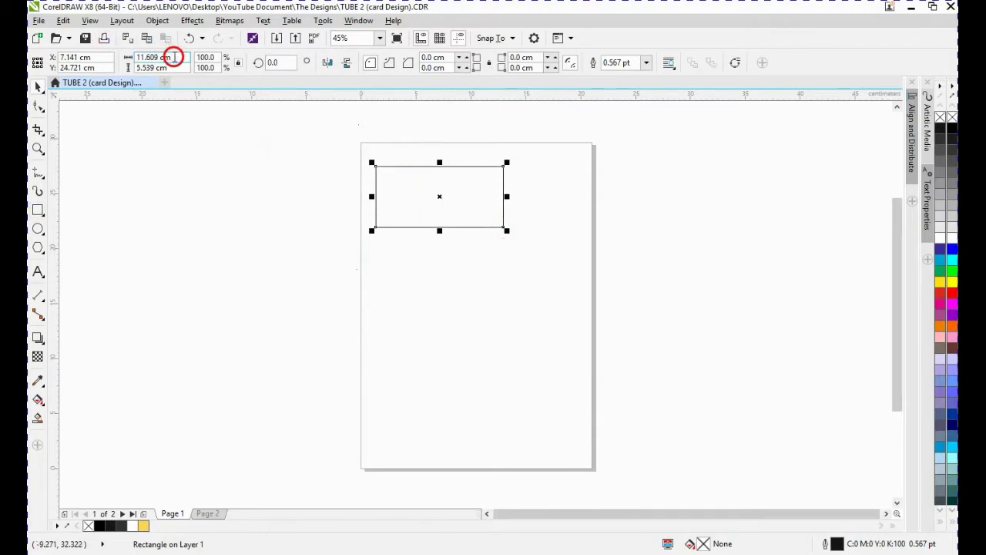
text(9)
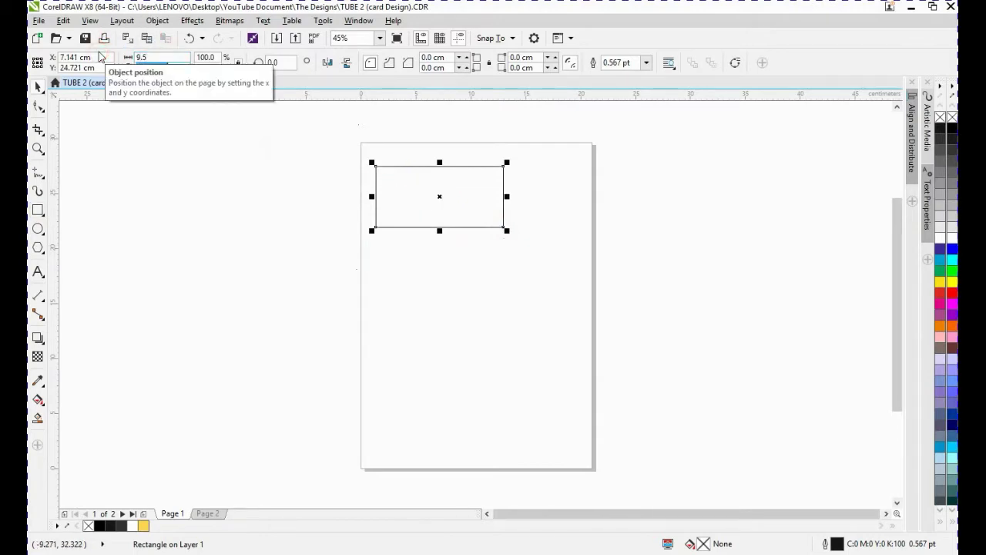
text(.5)
key(Return)
click(158, 65)
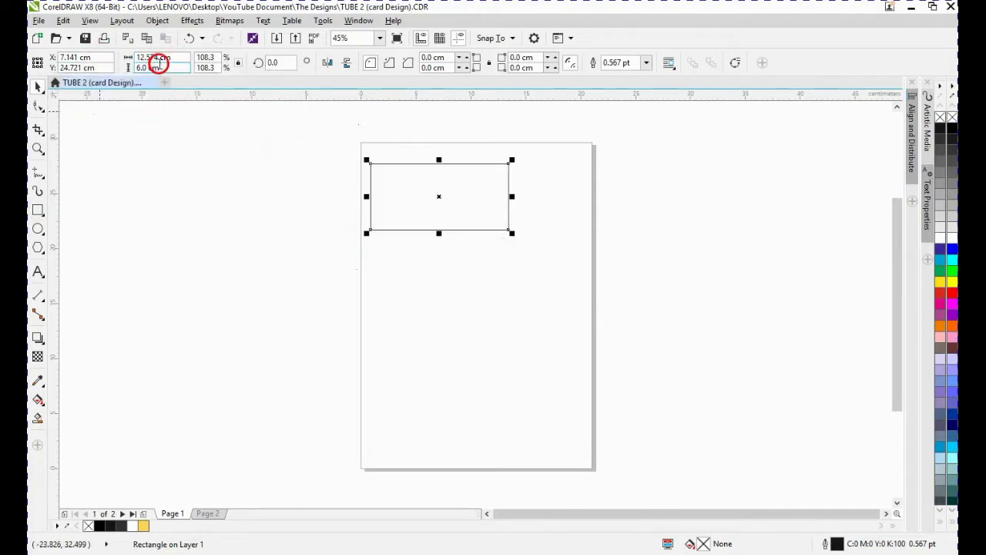
click(292, 186)
click(423, 190)
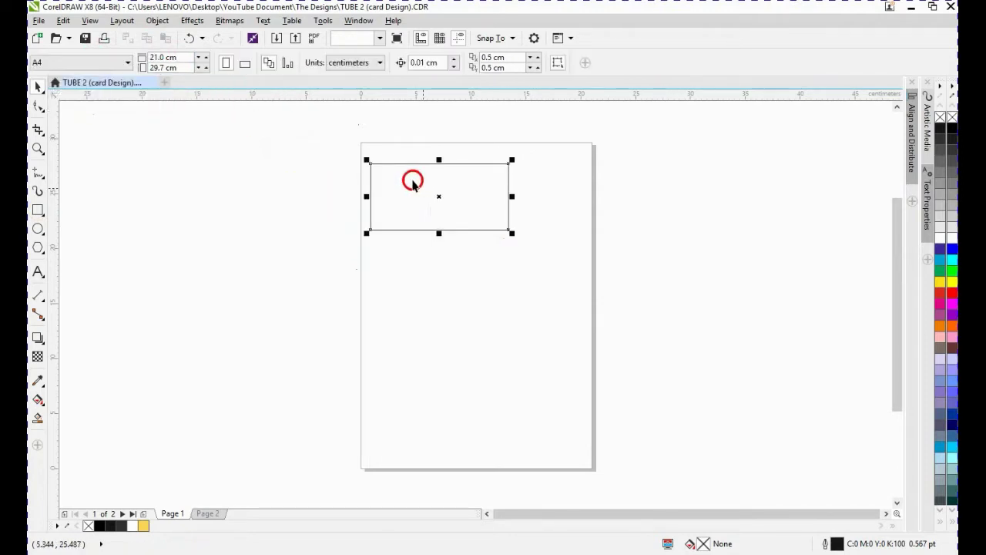
drag(179, 58, 61, 47)
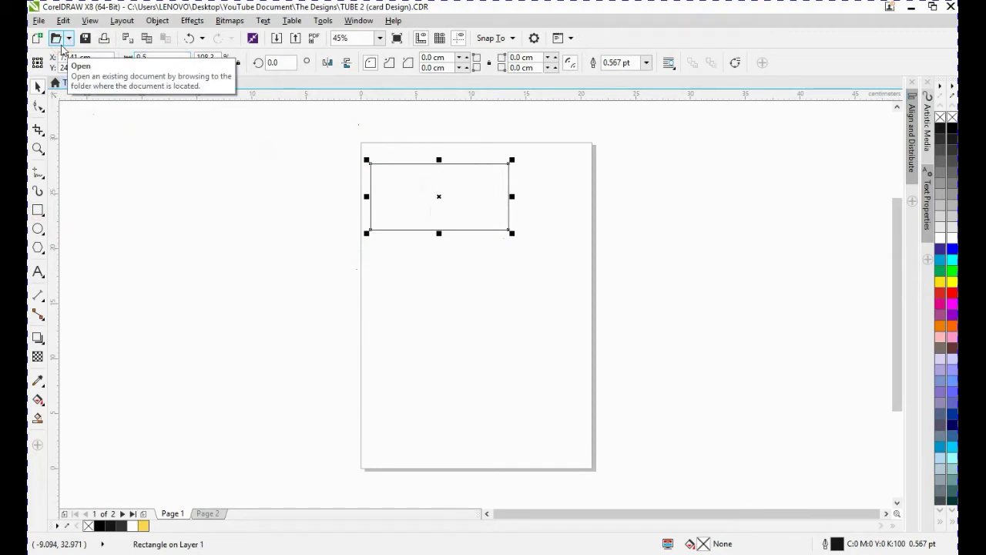
text(9.5)
key(Return)
- Move the rectangle to the upper-left corner of the page
click(141, 187)
click(471, 225)
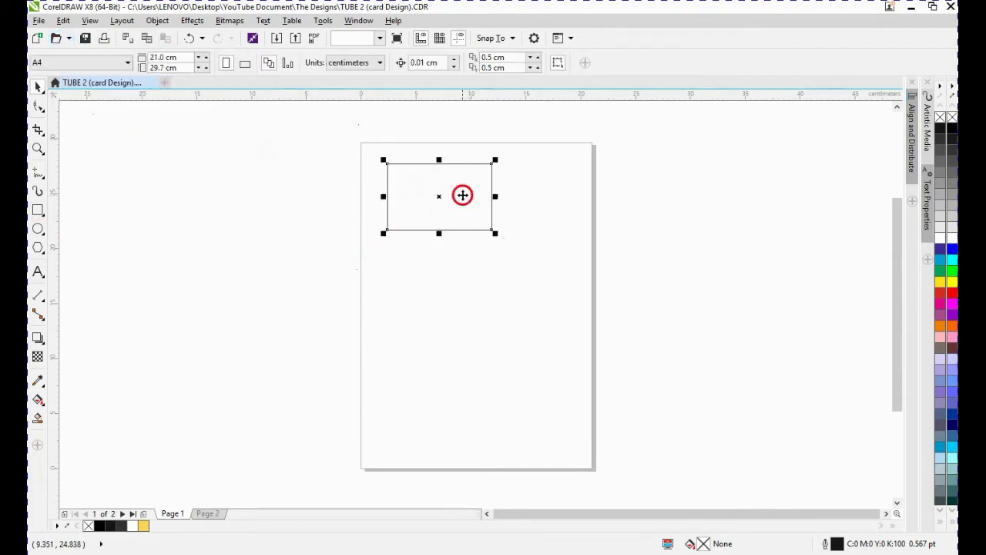
drag(459, 196, 436, 185)
click(343, 191)
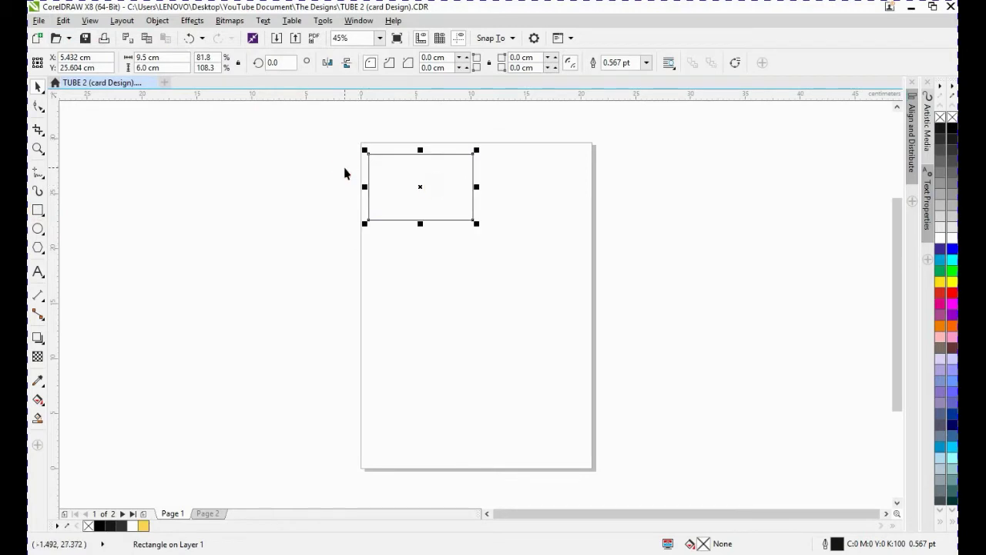
- Duplicate the rectangle narrowed from its right side to about 4.6 cm wide and convert the copy to curves
key(shift+F2)
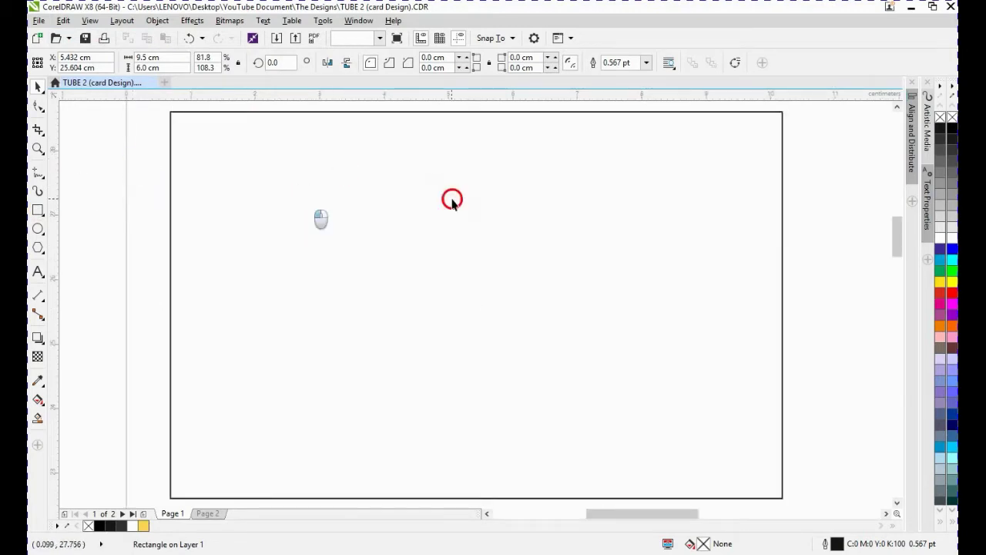
drag(786, 305, 468, 316)
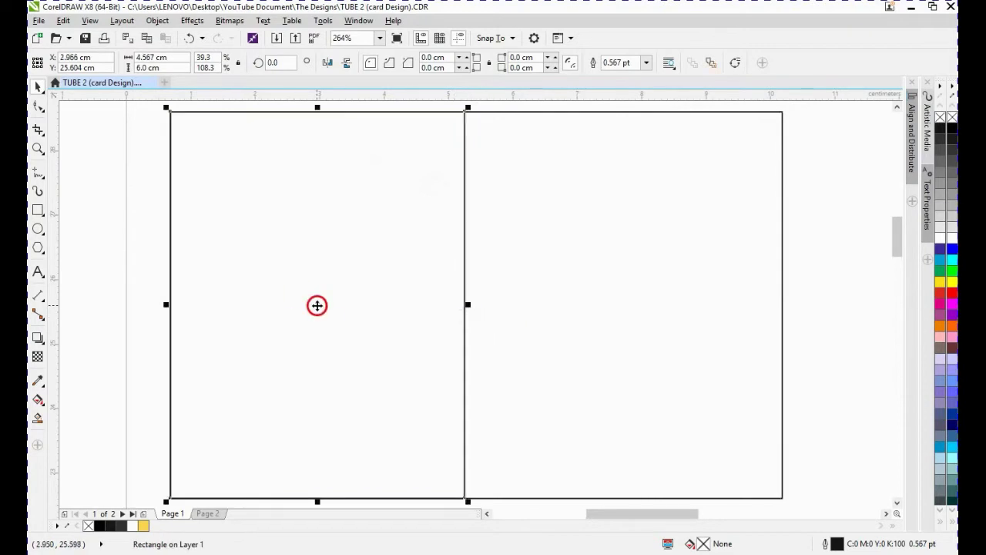
right_click(316, 305)
click(363, 240)
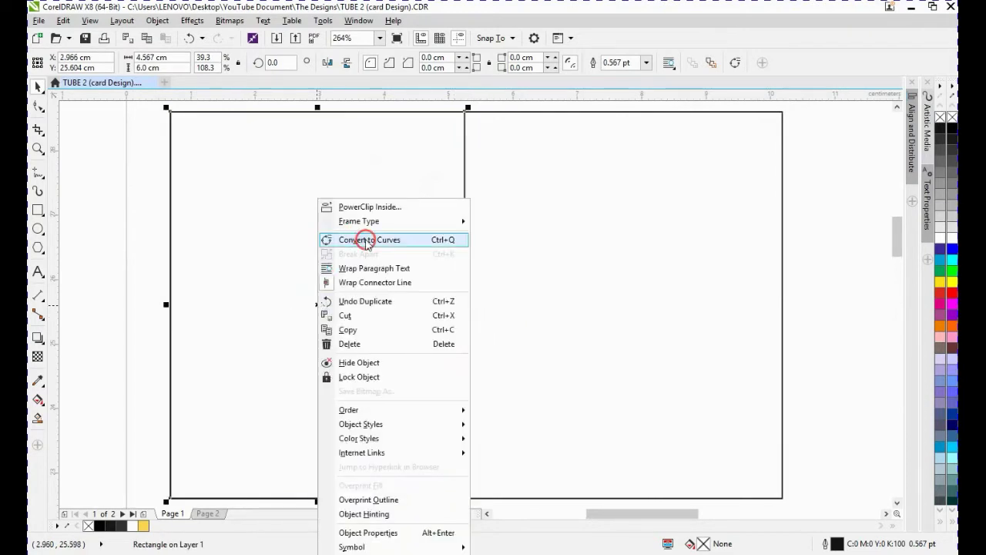
- Reshape the copy into an S-curve by moving its top-right node left and bending the diagonal segment with its handles
click(38, 106)
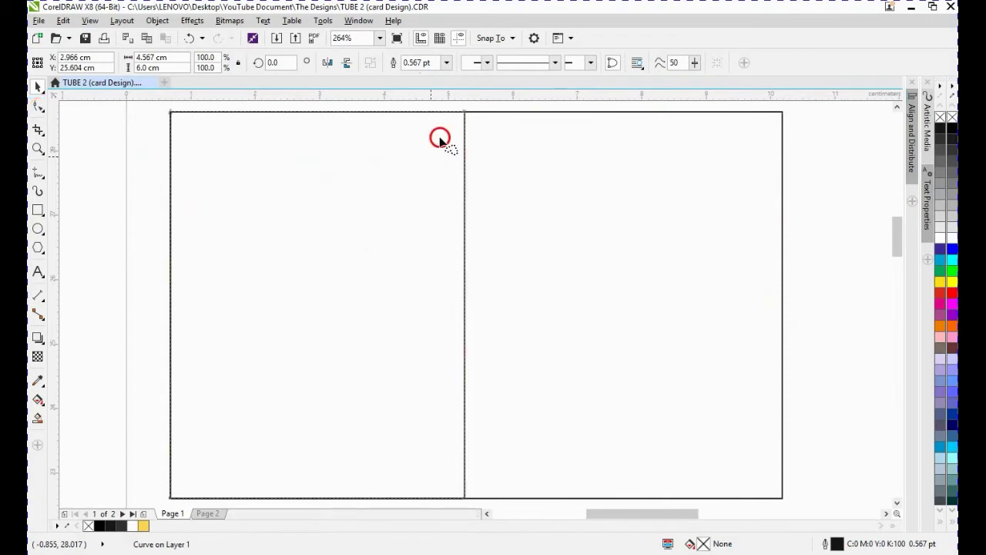
drag(461, 118, 206, 130)
click(259, 194)
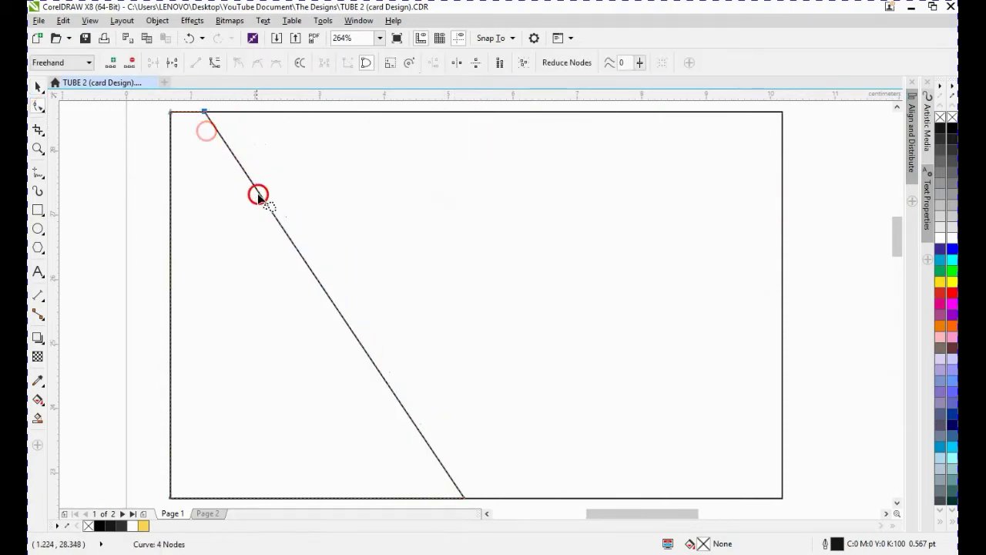
right_click(266, 204)
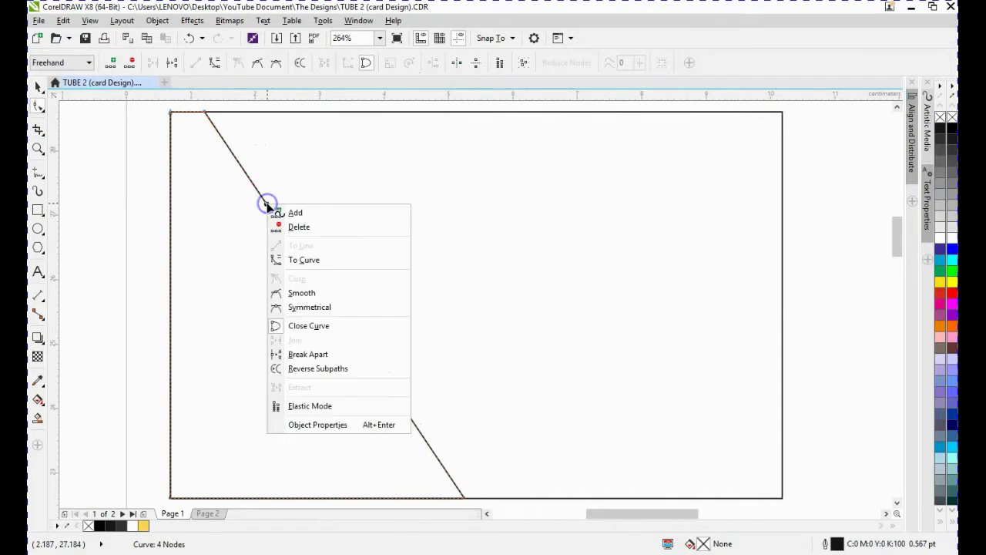
click(318, 259)
drag(291, 241, 208, 294)
drag(378, 370, 438, 370)
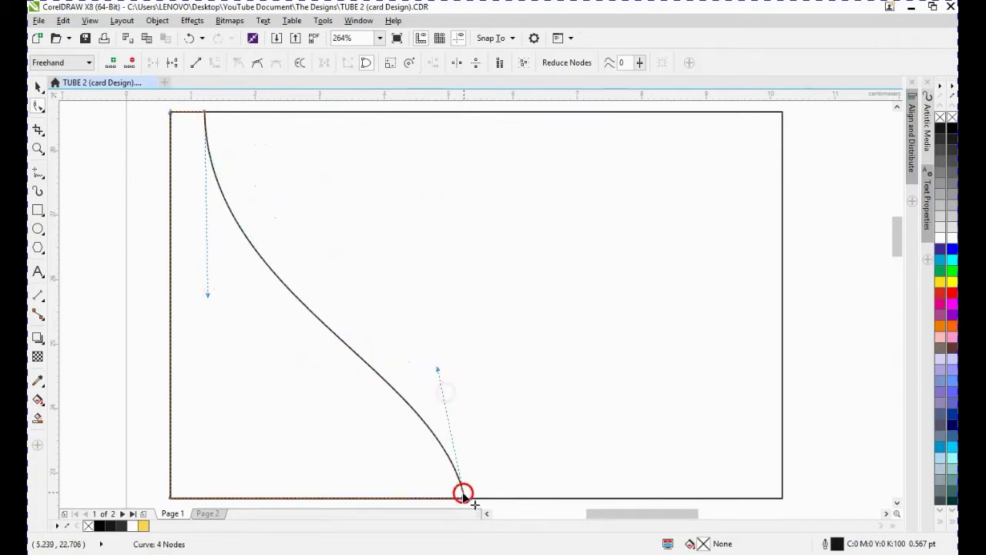
drag(462, 497, 501, 417)
- Duplicate the S-curve shape, narrowing the copy from its left side to about 4.5 cm wide
scroll(502, 417, down, 2)
key(space)
click(407, 184)
drag(300, 177, 709, 425)
key(shift+F2)
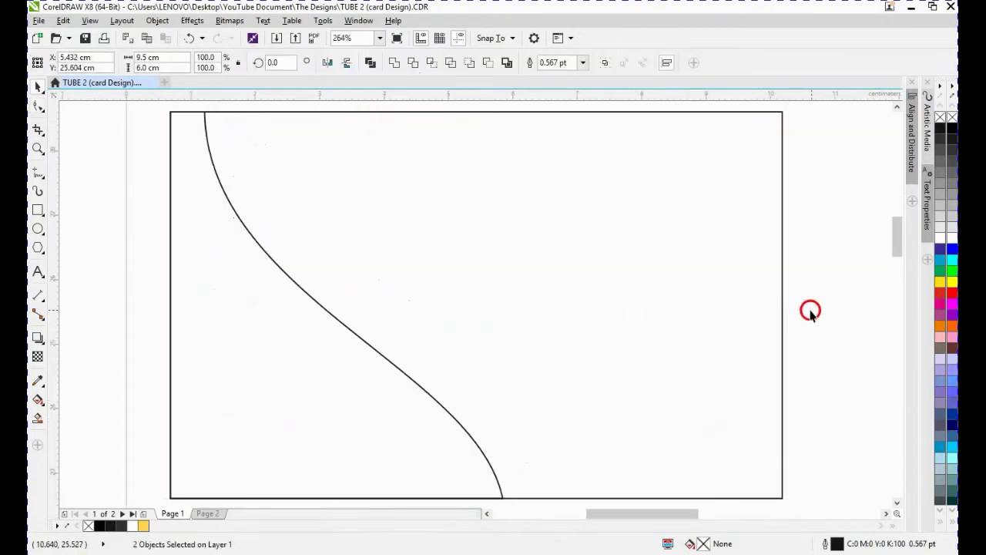
click(244, 315)
click(171, 308)
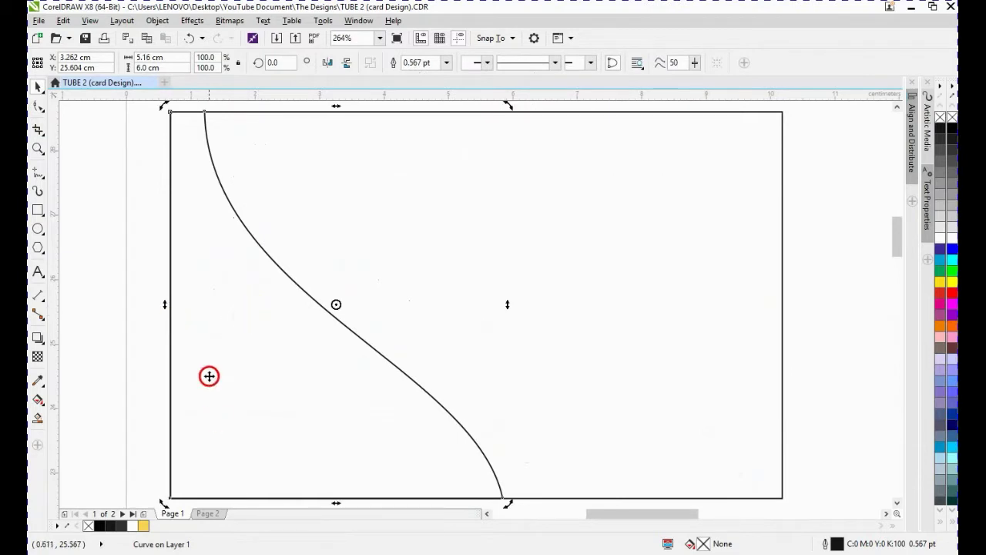
click(232, 260)
drag(165, 305, 208, 308)
click(323, 378)
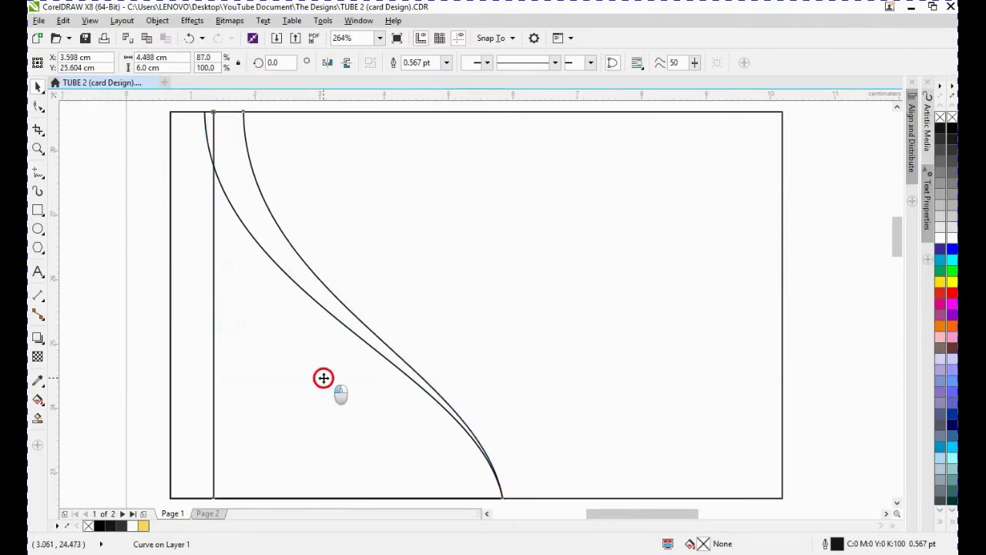
drag(323, 378, 319, 379)
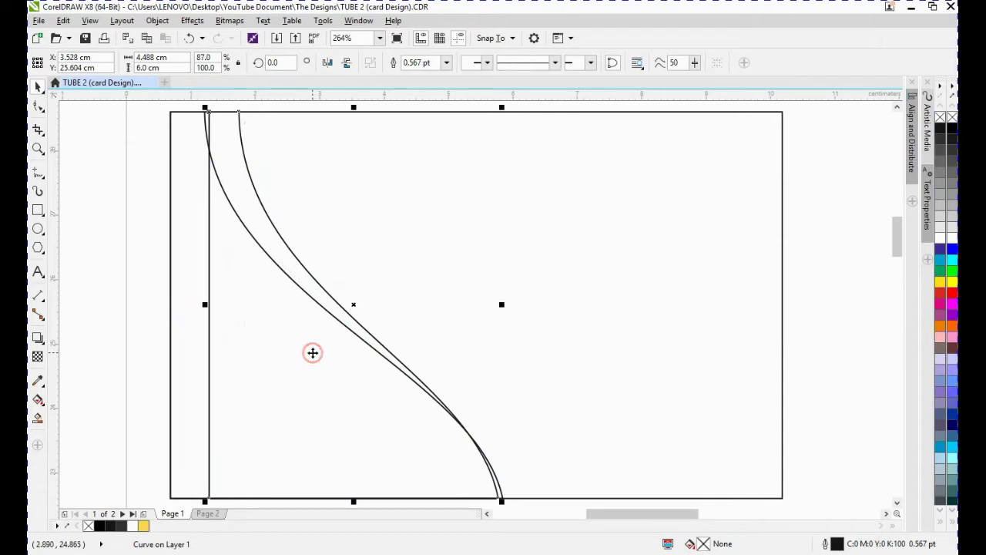
- Move the new copy's top-left node left and its bottom-left node up and inward to slant its left edge
click(37, 109)
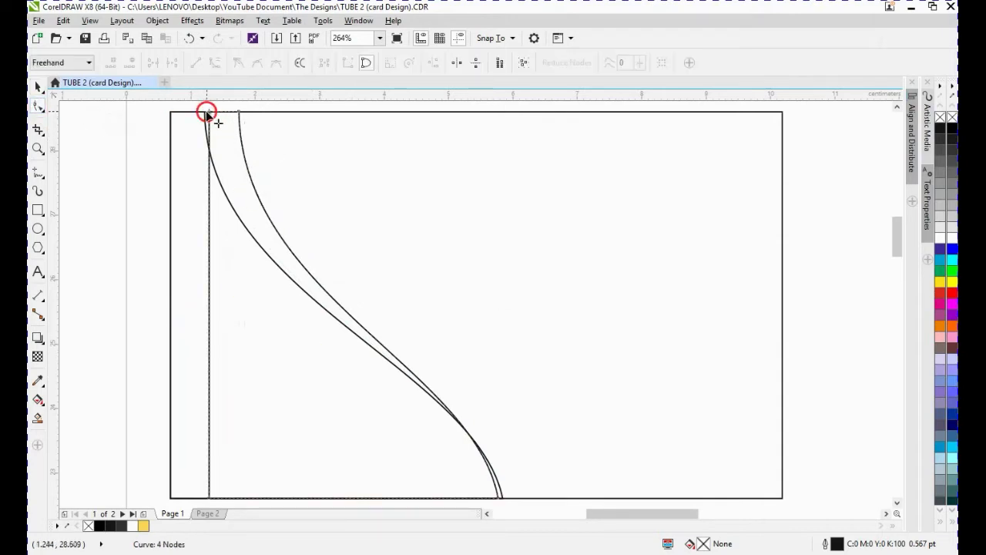
drag(207, 112, 196, 111)
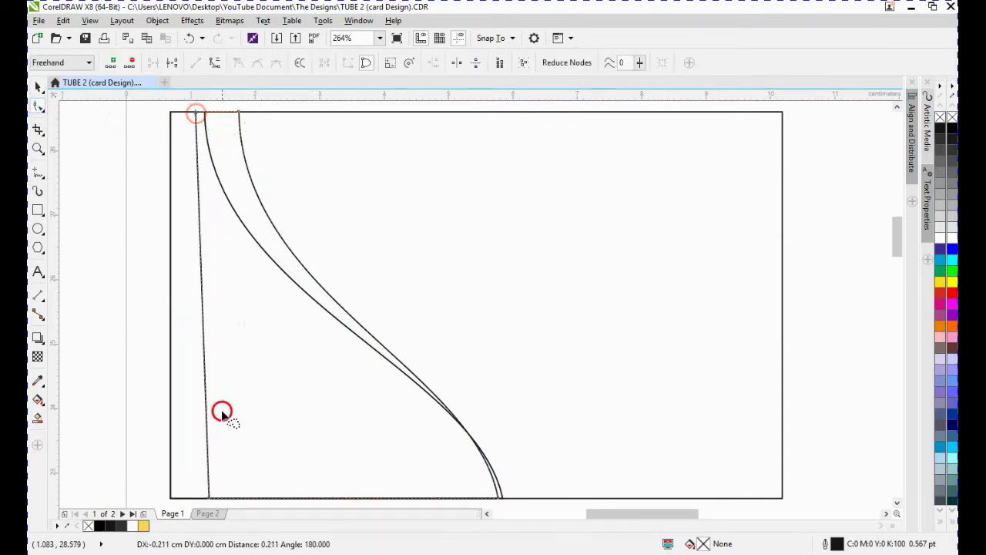
drag(209, 497, 223, 456)
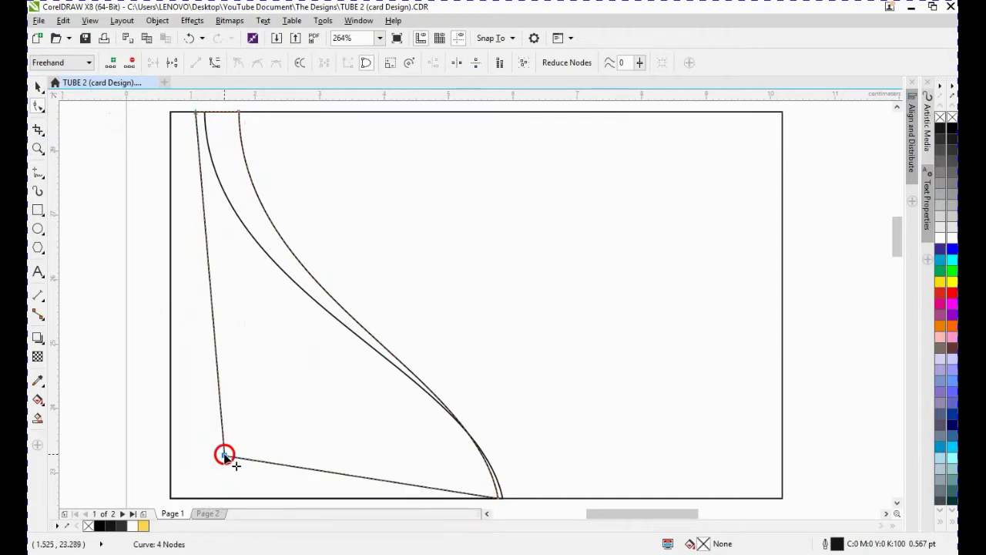
key(space)
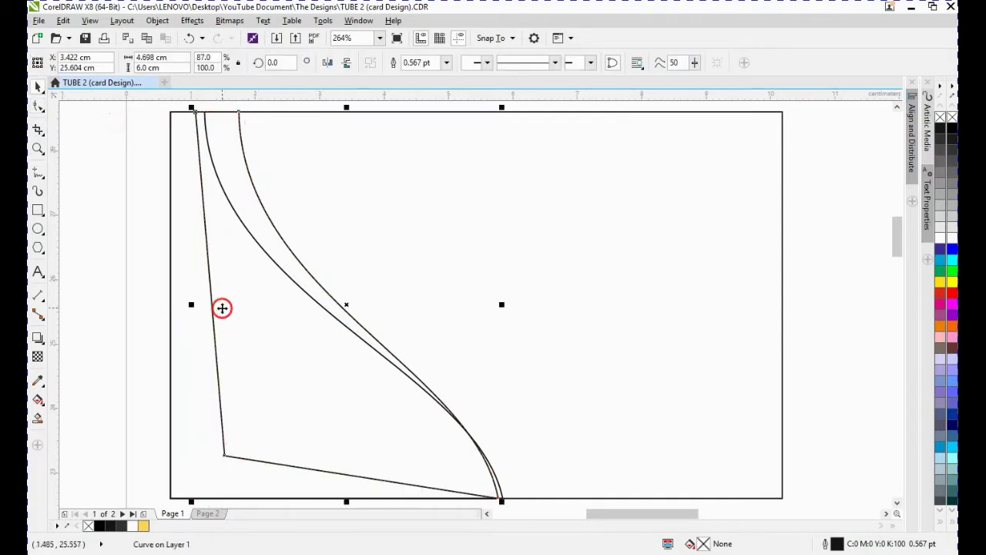
- Duplicate the original S-curve shape again, narrowed from its left side to about 4.1 cm wide
click(180, 423)
mouse_move(183, 404)
mouse_down()
mouse_move(196, 404)
mouse_move(182, 406)
mouse_up()
drag(168, 306, 237, 305)
right_click(238, 305)
drag(304, 334, 295, 332)
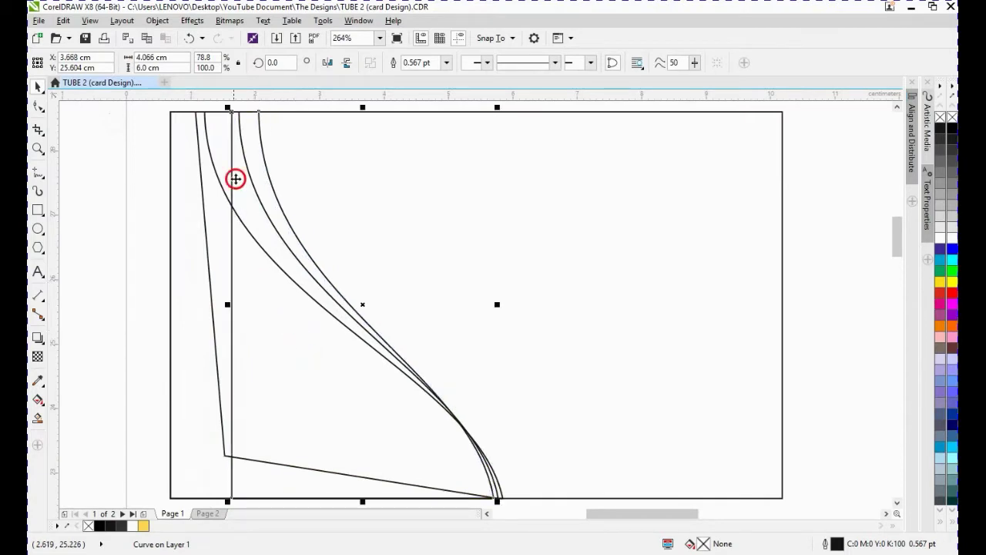
- Shift the top node of the newest curve shape slightly to the right
click(39, 109)
click(257, 110)
drag(258, 110, 267, 113)
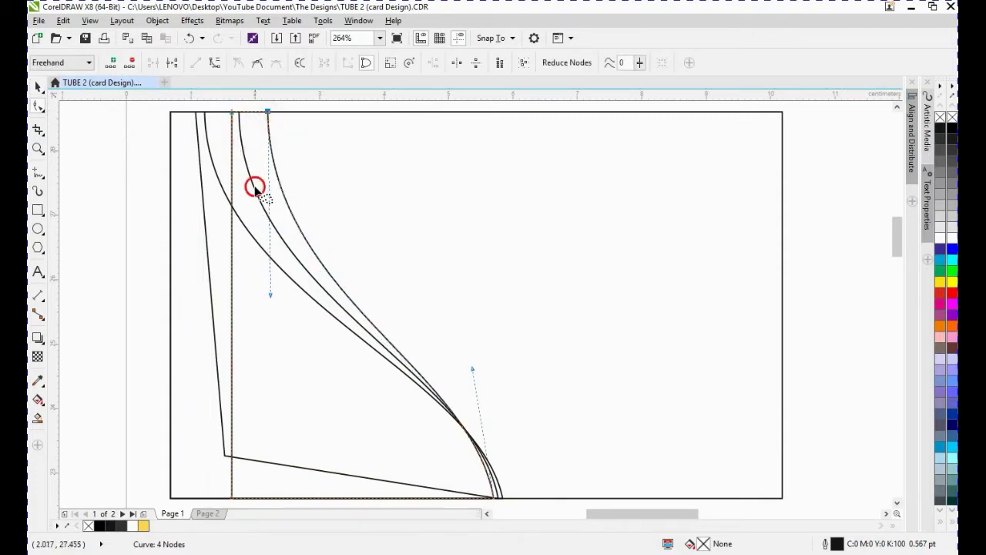
click(333, 314)
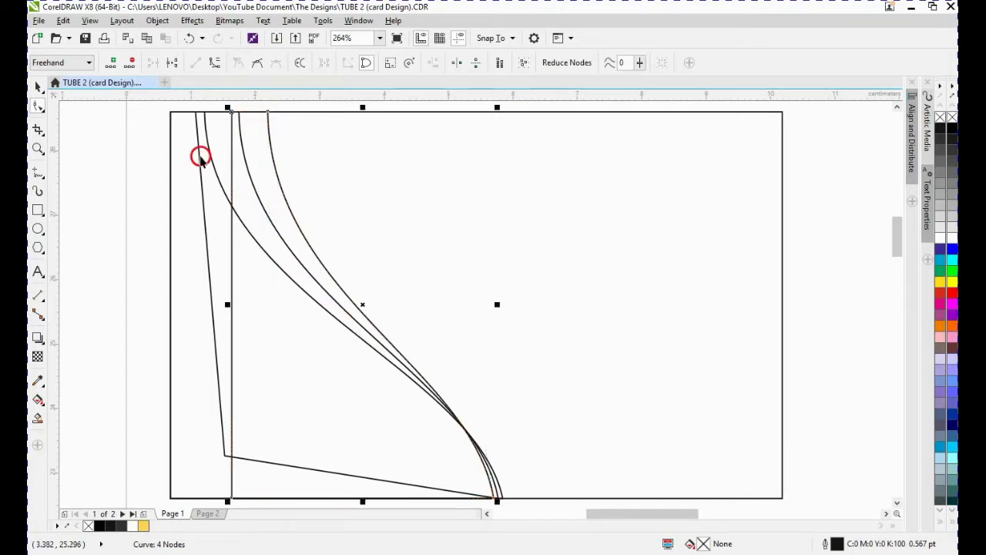
- Select the slanted-edge shape together with the newest curve shape and apply Trim
click(201, 158)
drag(222, 304, 217, 307)
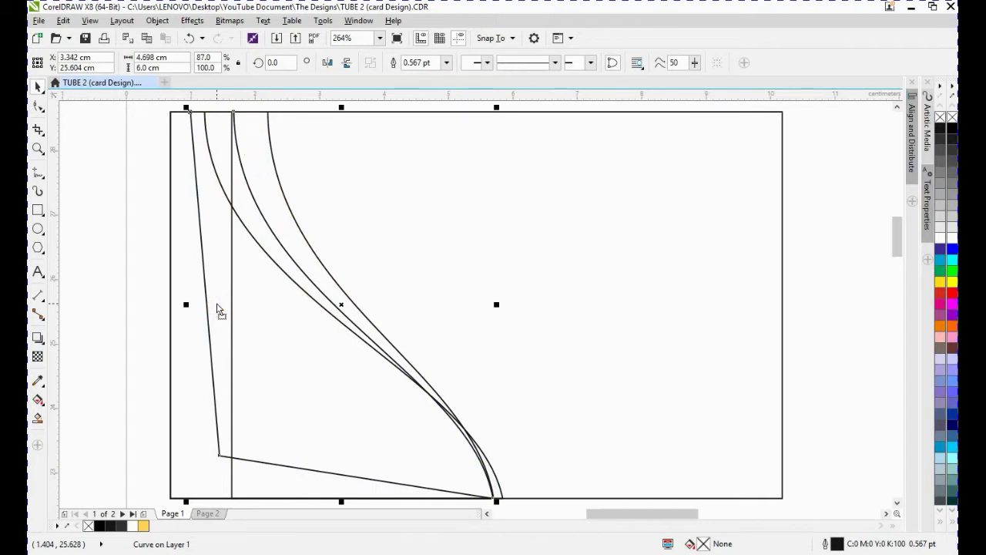
click(117, 176)
click(200, 157)
shift+click(272, 132)
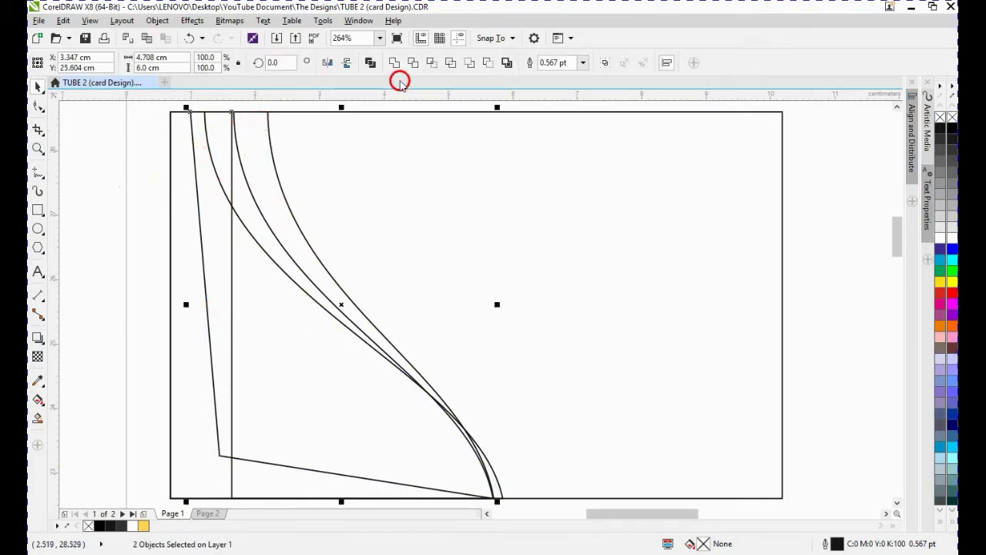
click(415, 64)
click(180, 194)
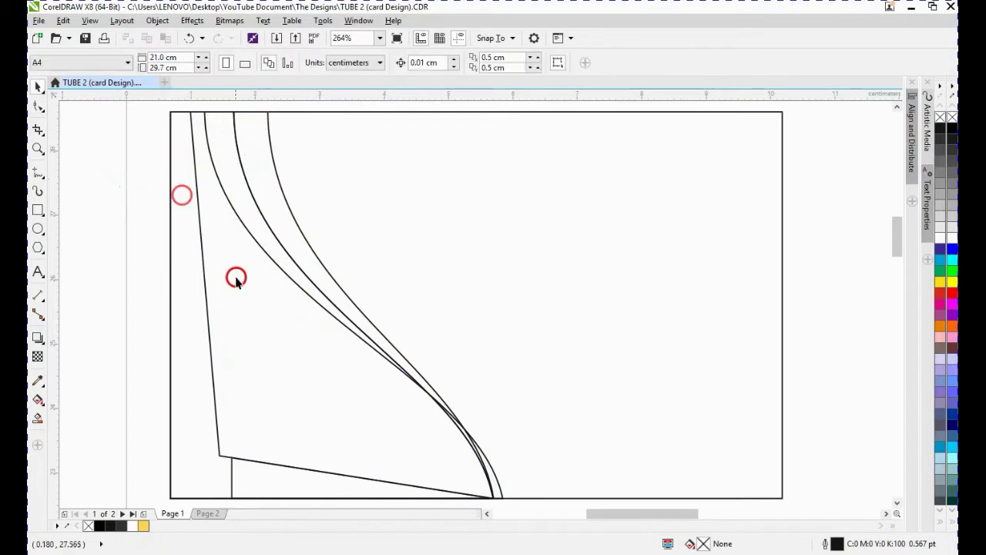
- Select two overlapping curve shapes and apply Trim again
click(228, 480)
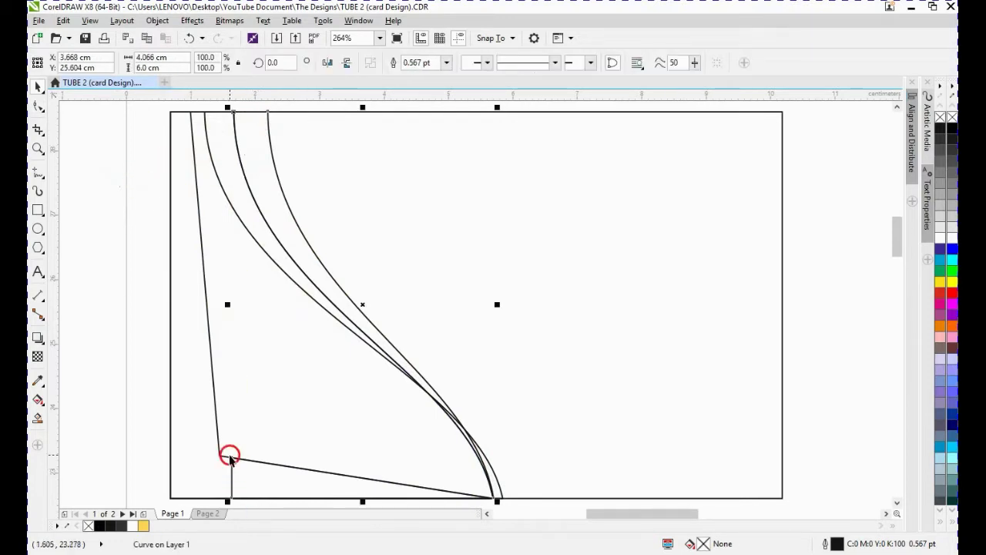
click(200, 450)
click(130, 354)
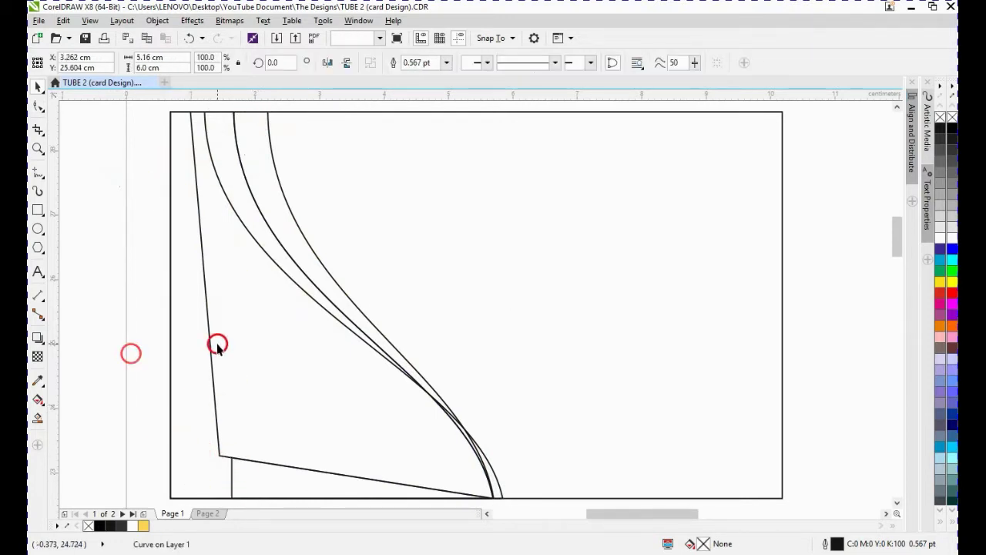
click(192, 300)
shift+click(227, 237)
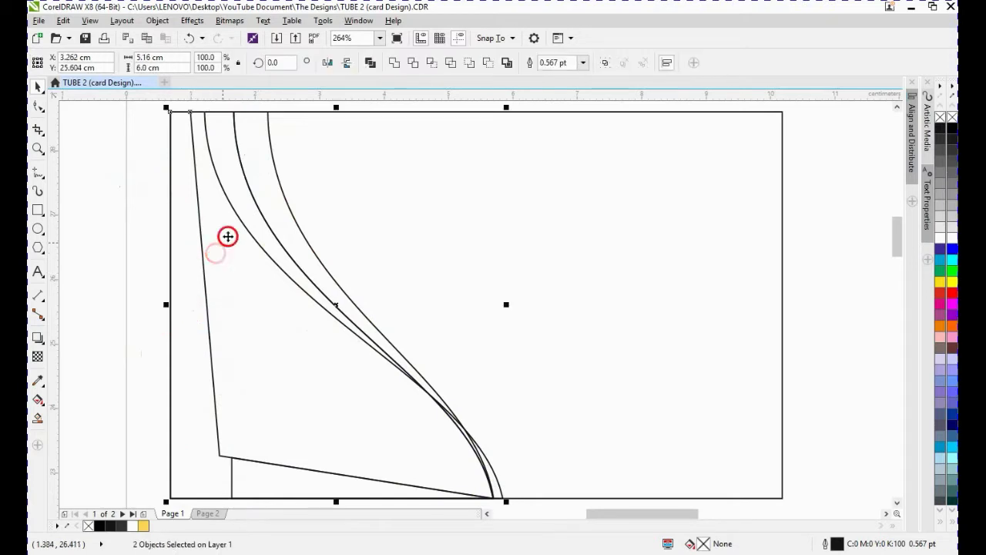
click(186, 169)
shift+click(225, 225)
click(414, 65)
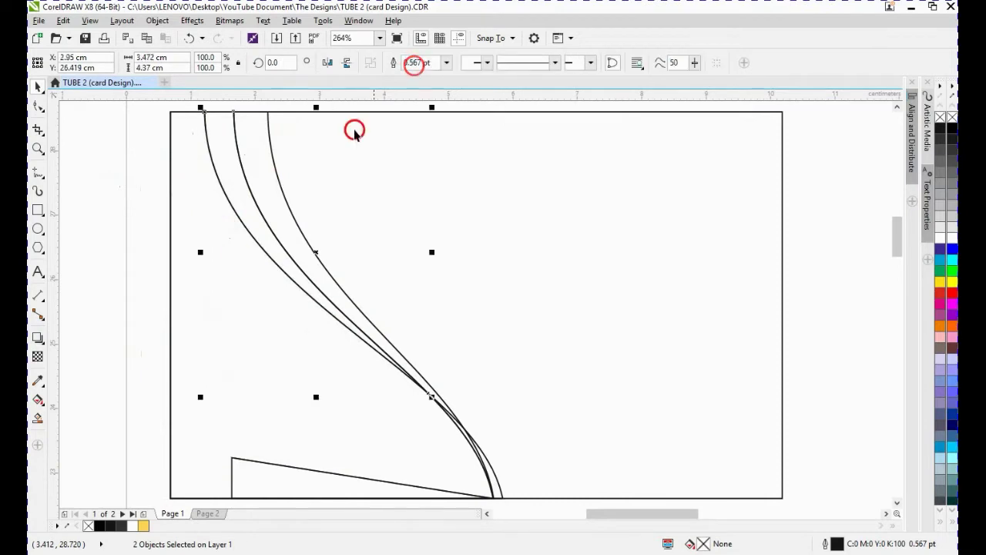
- Delete the two left corner nodes of the slanted-edge shape so it merges into the area left of the curve
click(121, 297)
click(272, 162)
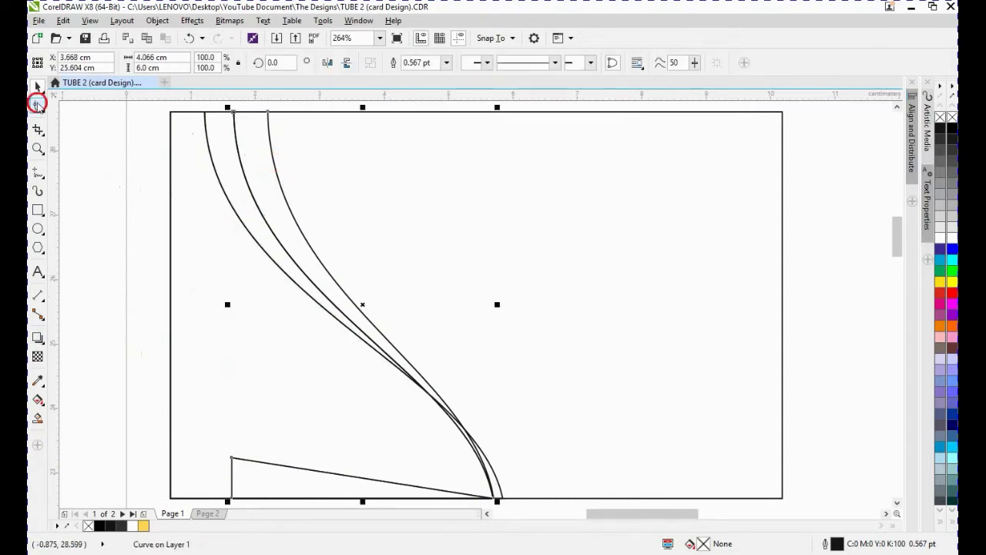
click(37, 106)
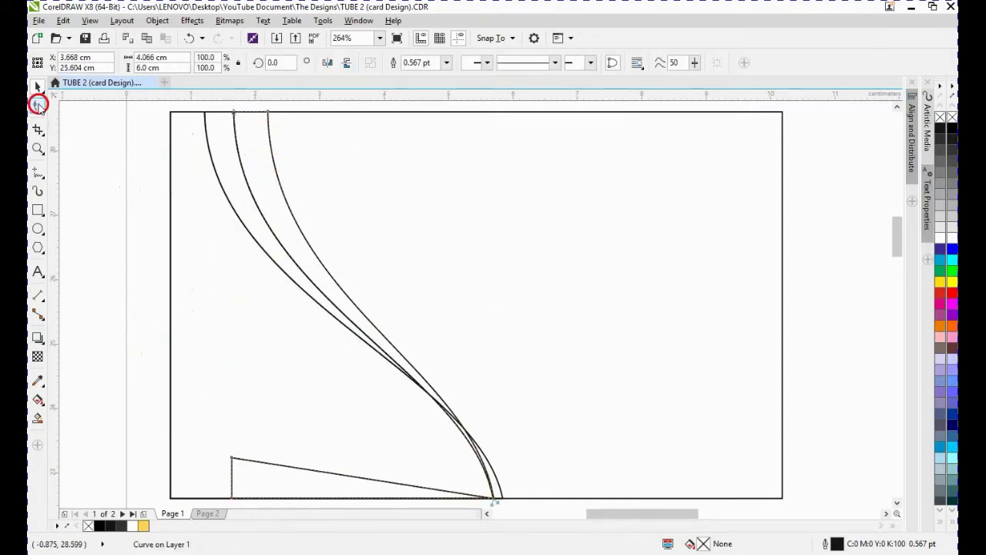
double_click(232, 459)
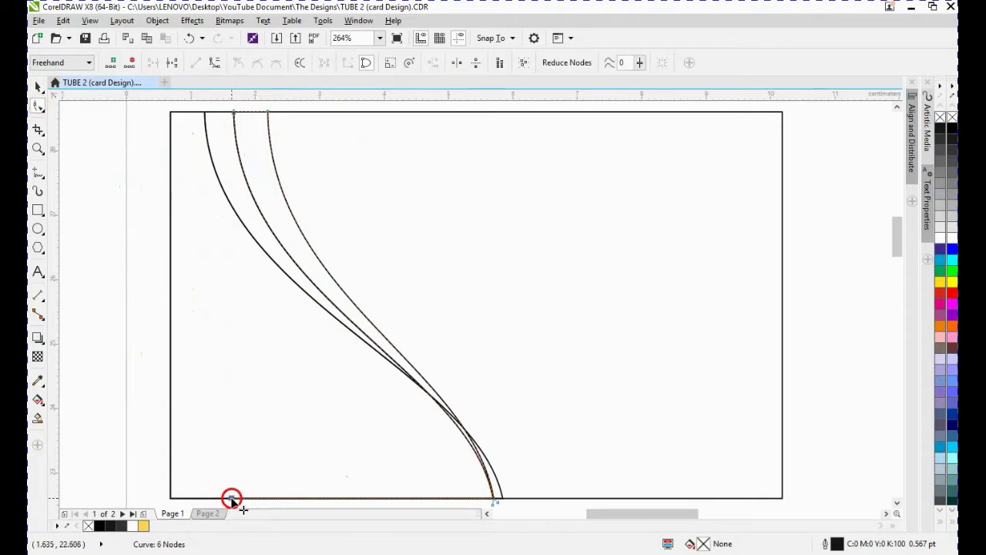
double_click(233, 499)
key(space)
click(534, 441)
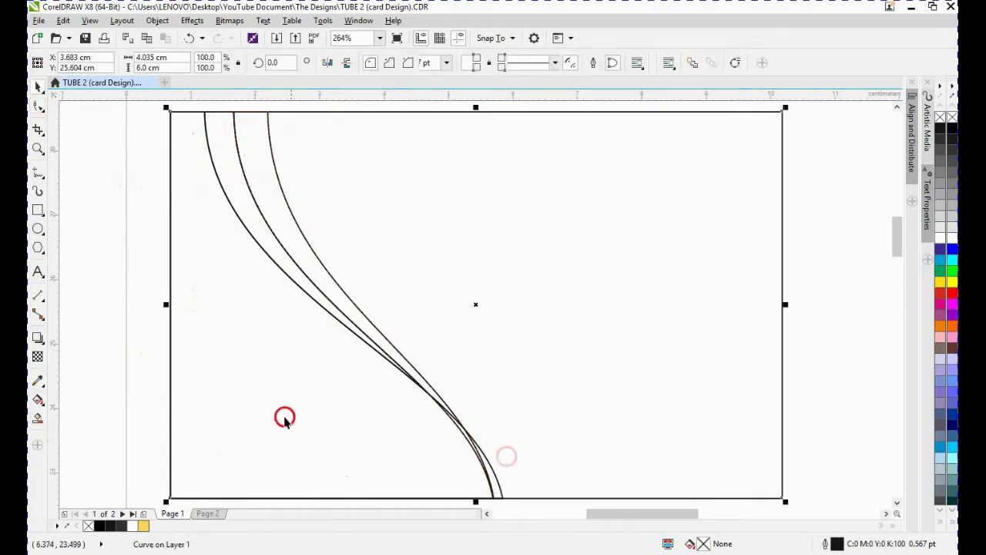
- Fill the leftmost curve shape with black
click(231, 363)
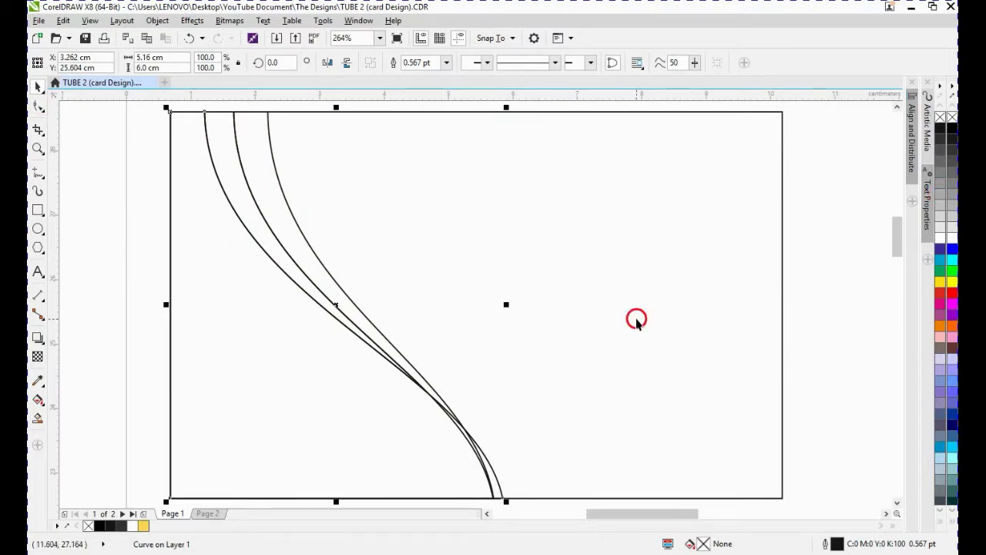
click(939, 521)
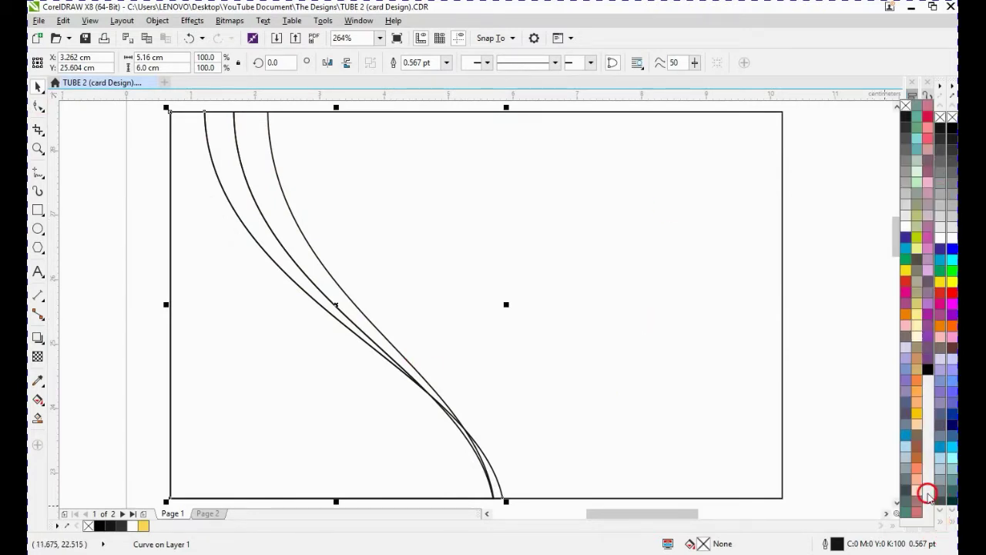
click(927, 369)
click(112, 223)
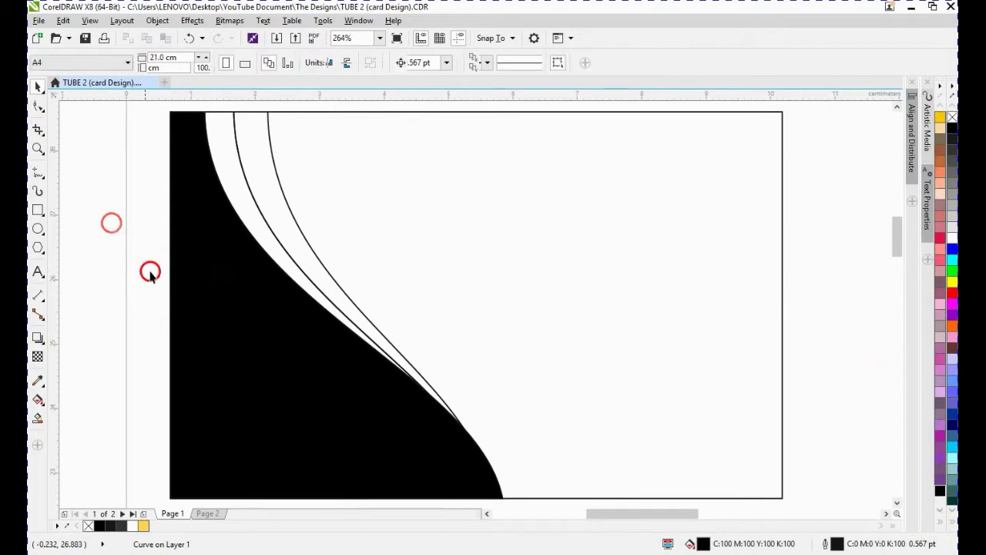
- Switch to File Explorer and copy Gold Color Pallete.eps from the Tutorial Resources folder
click(242, 202)
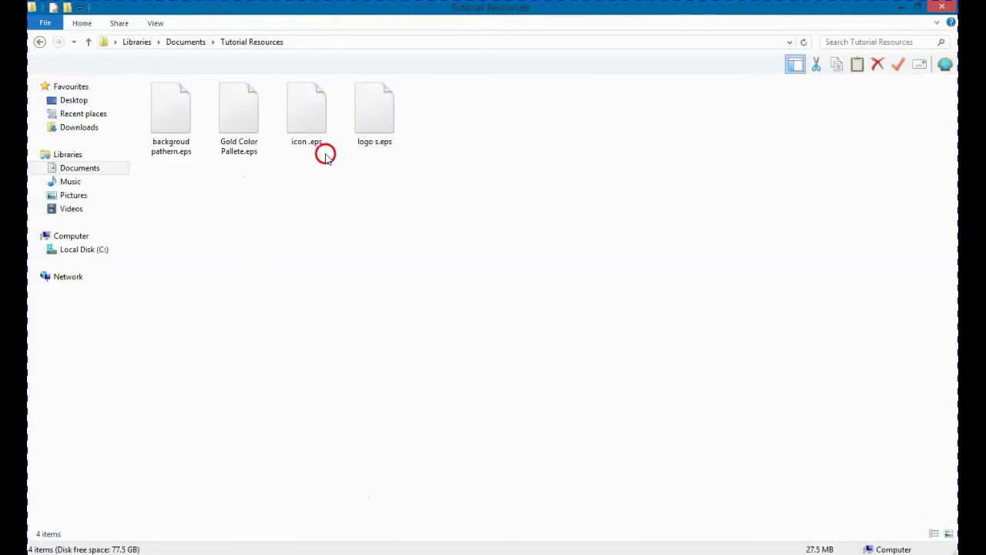
click(244, 148)
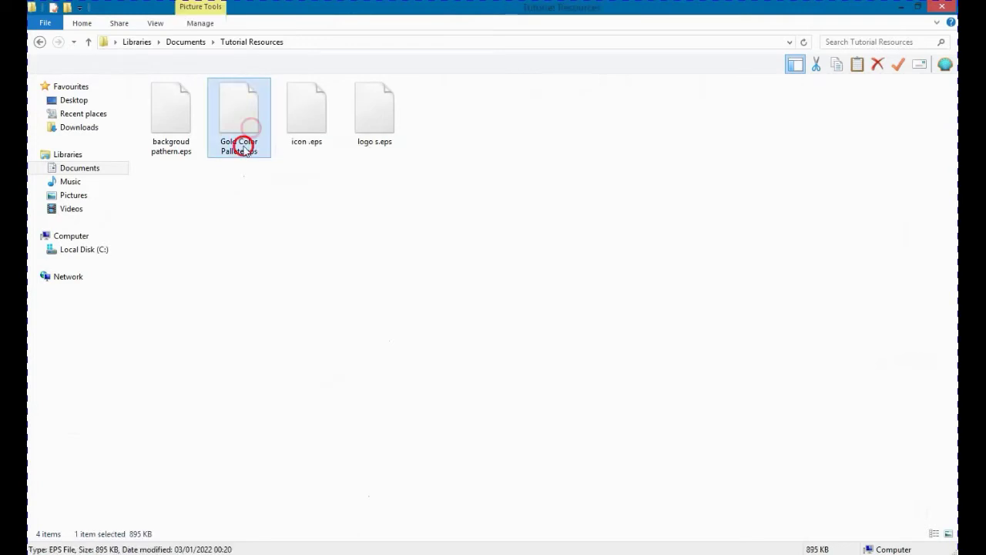
right_click(248, 122)
click(301, 259)
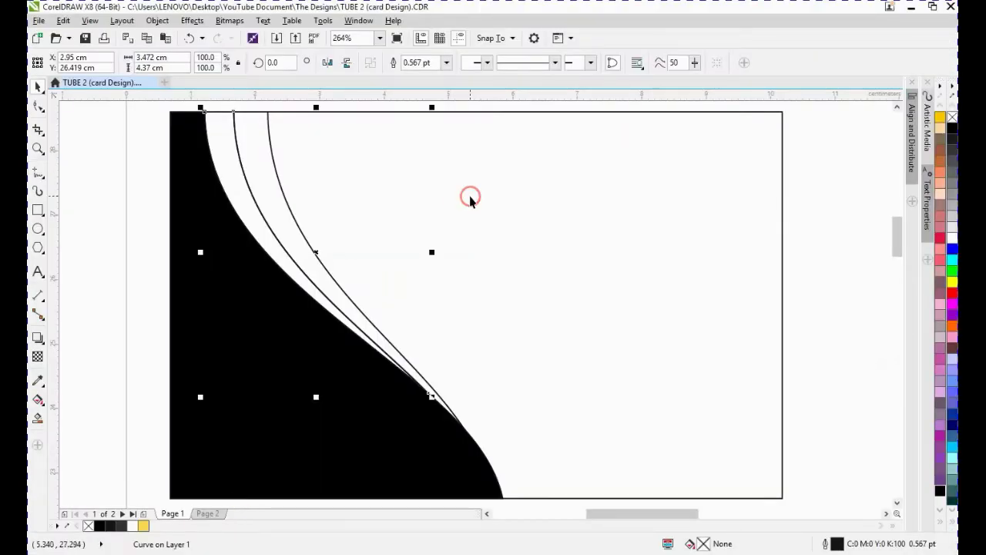
- Paste the gold palette file into the drawing, importing it as editable
scroll(470, 198, down, 3)
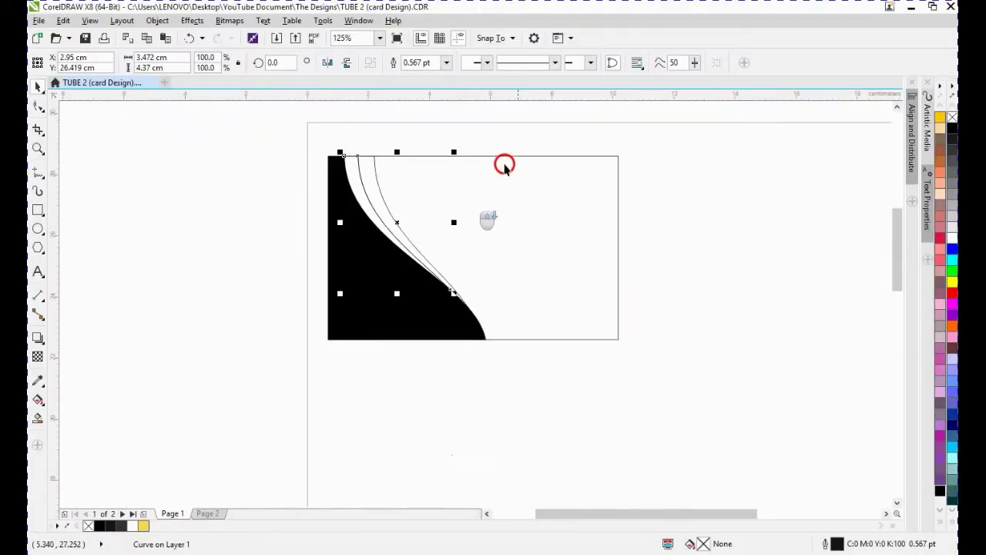
right_click(623, 160)
click(659, 240)
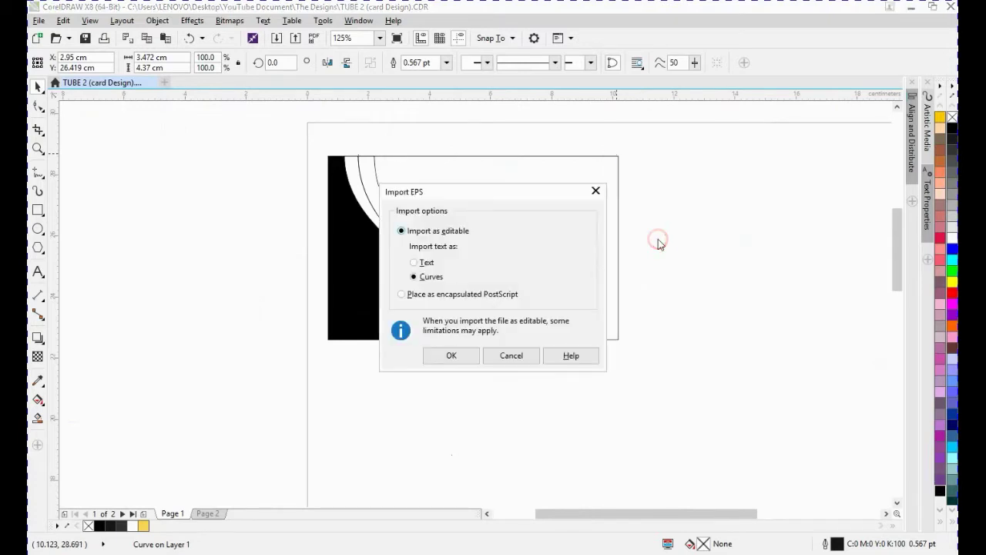
click(458, 354)
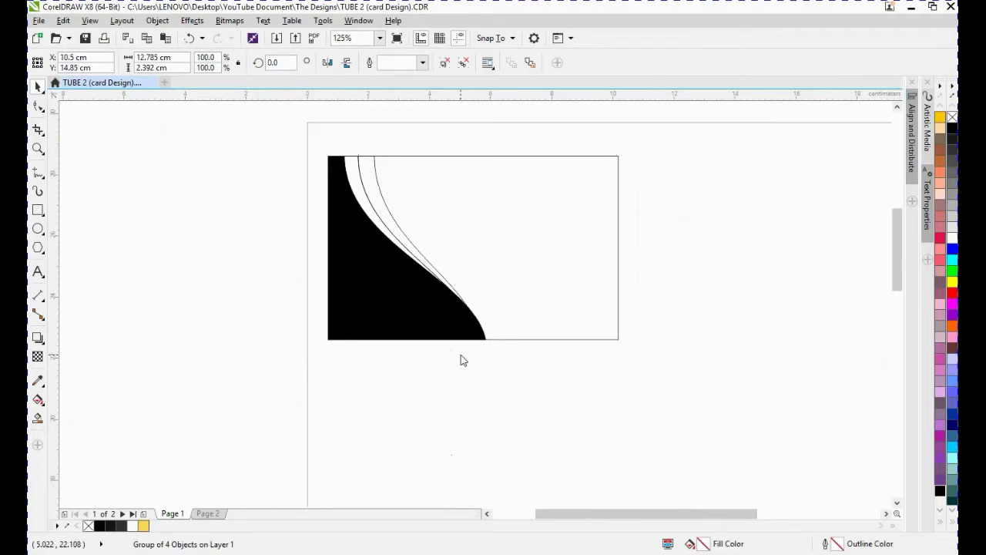
- Move the imported gold swatch group above the card
scroll(460, 359, down, 3)
drag(545, 467, 524, 205)
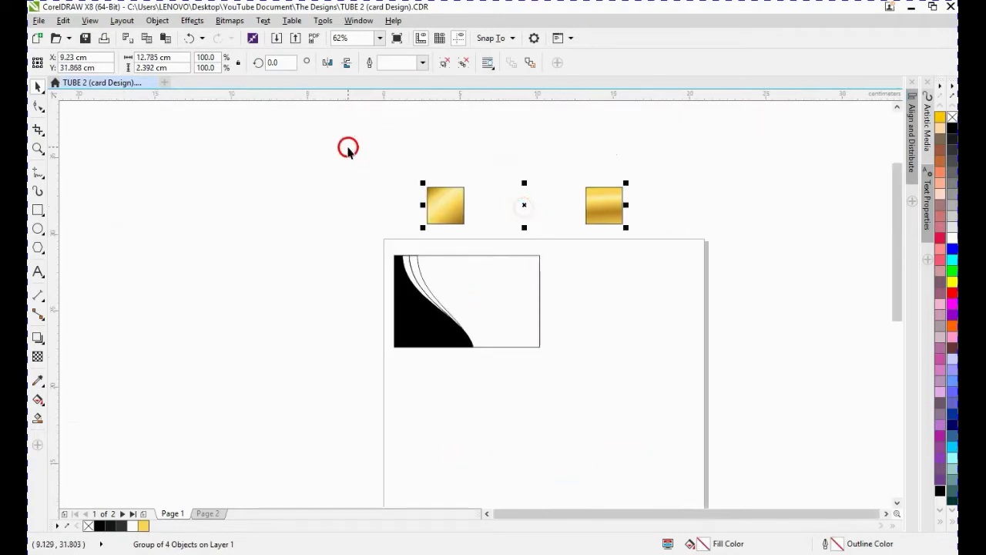
key(shift+F2)
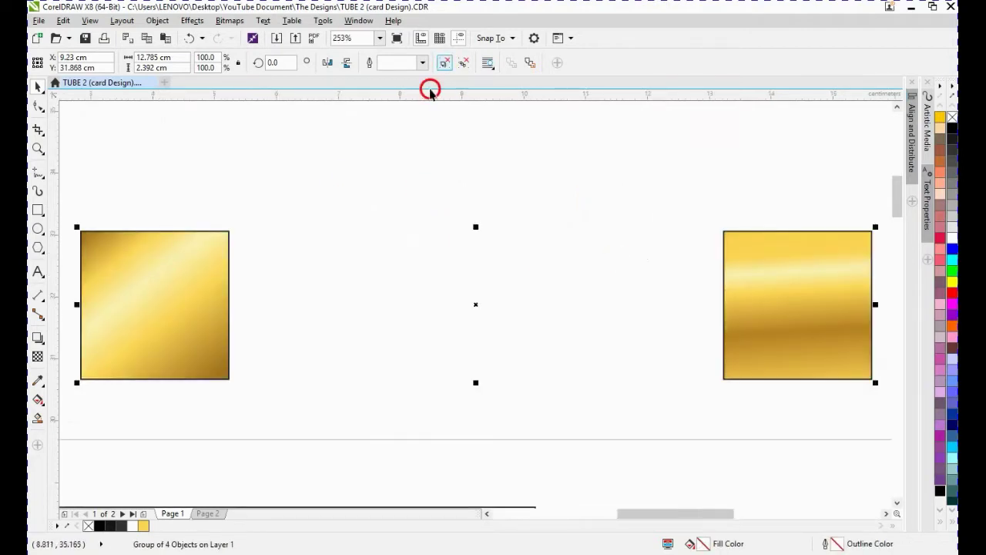
- Delete the outline frames sitting over both gold swatches
click(175, 258)
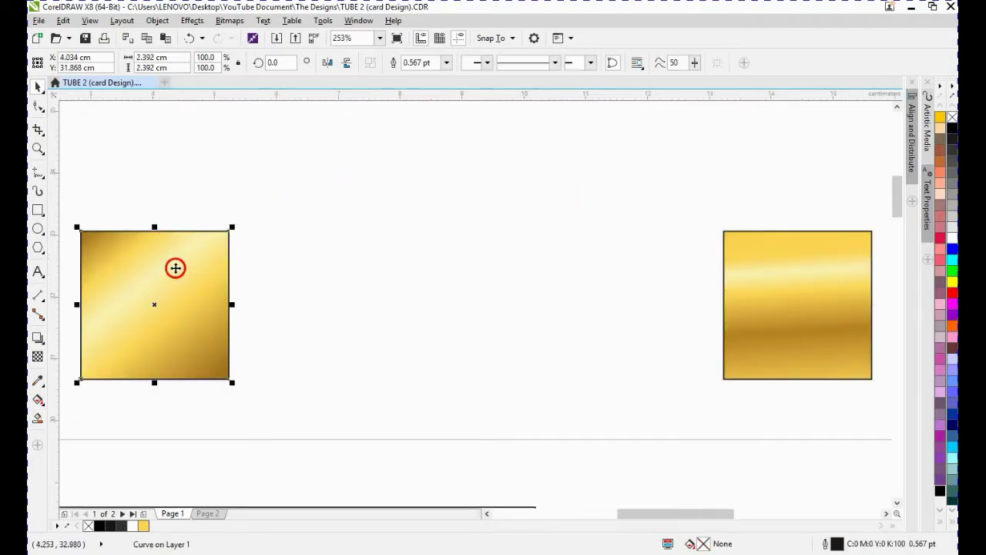
drag(176, 267, 292, 226)
key(Delete)
drag(783, 294, 513, 235)
key(Delete)
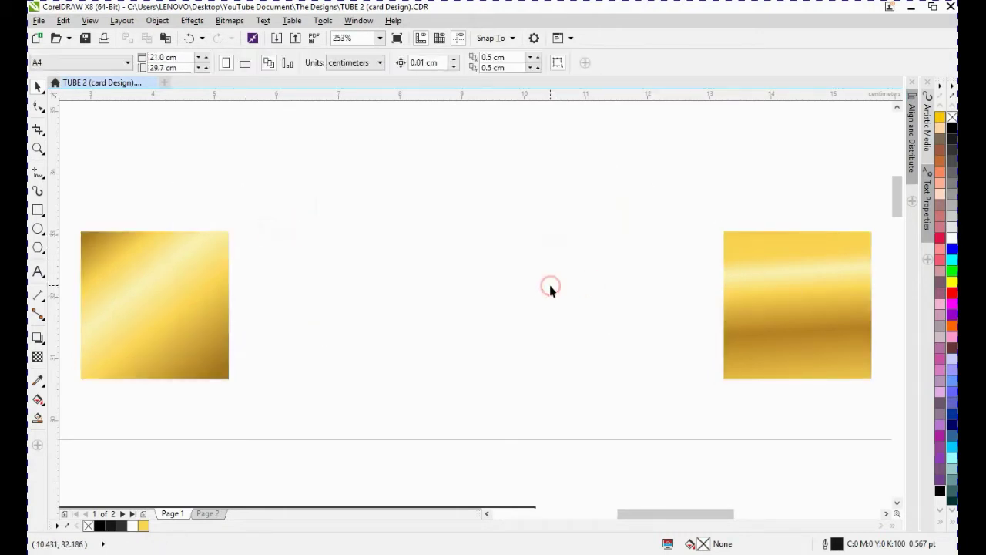
- Copy the diagonal gold swatch's fill onto both curve bands beside the black shape
scroll(550, 286, down, 3)
click(343, 155)
drag(344, 155, 232, 296)
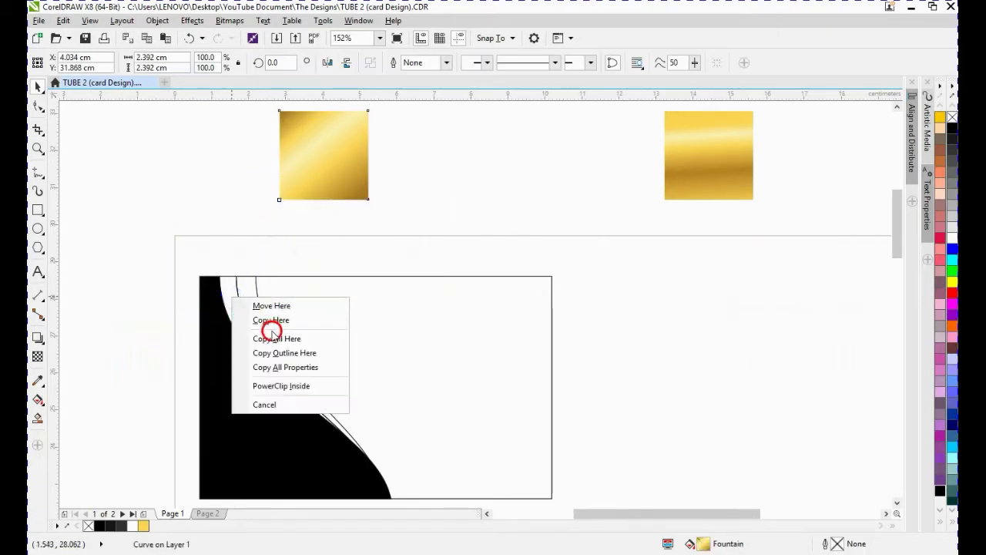
click(276, 338)
drag(323, 186, 251, 294)
click(293, 339)
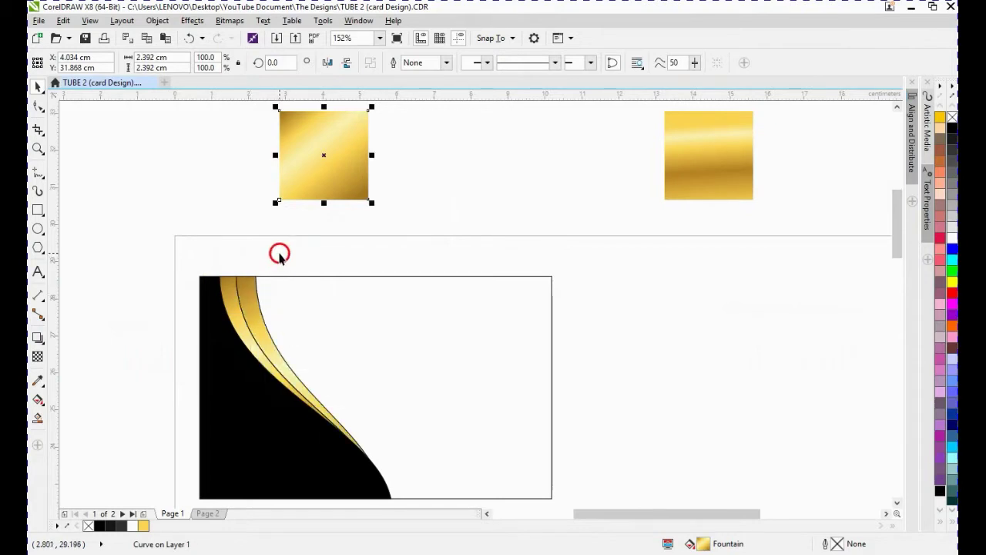
- Examine the gradient fill handles on the outer gold curve band
click(188, 265)
scroll(608, 503, down, 3)
drag(608, 502, 608, 501)
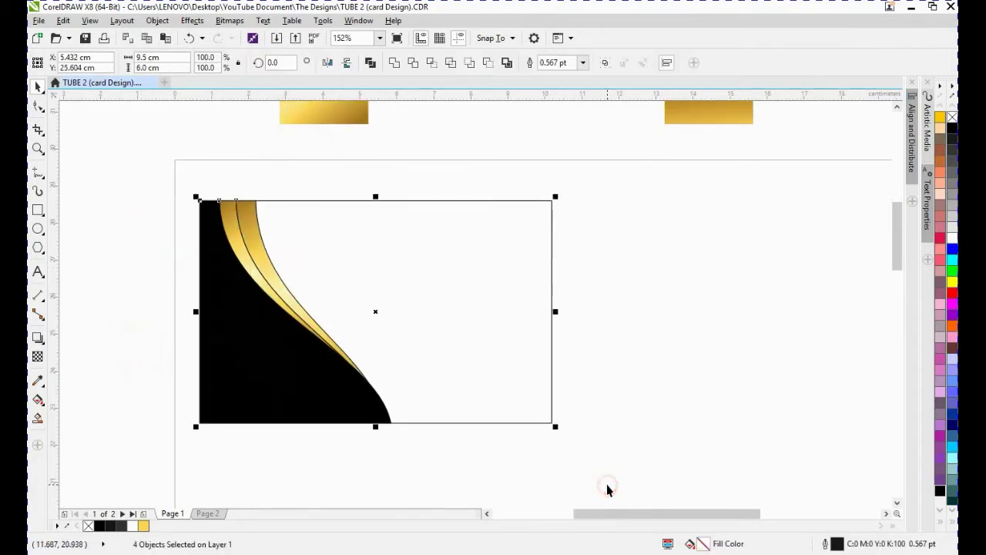
key(shift+F2)
click(138, 163)
click(218, 164)
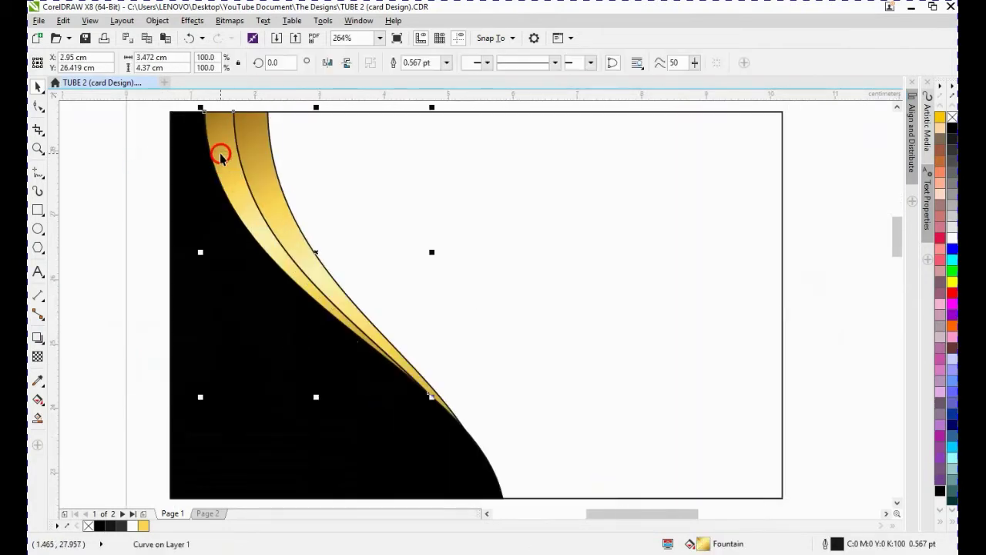
key(g)
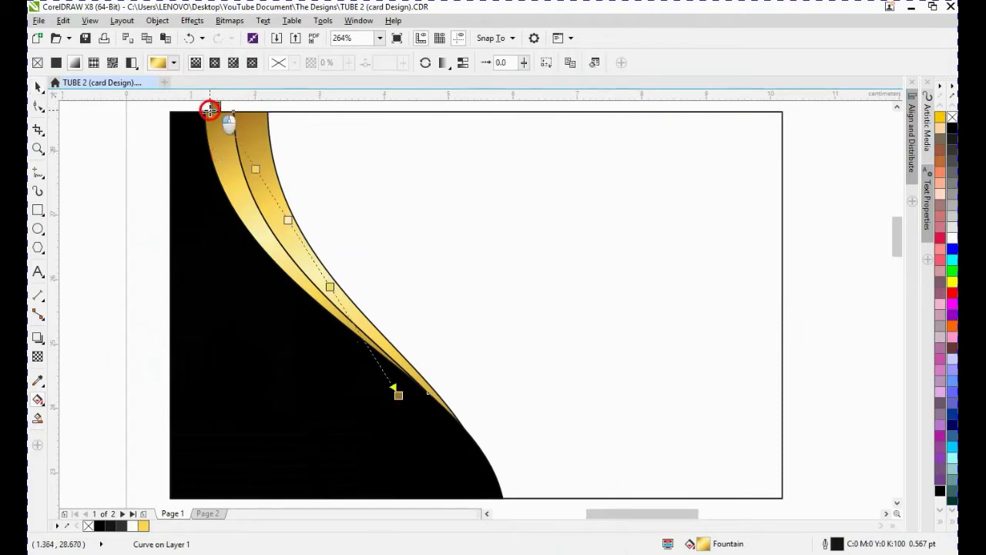
click(210, 109)
scroll(209, 114, down, 3)
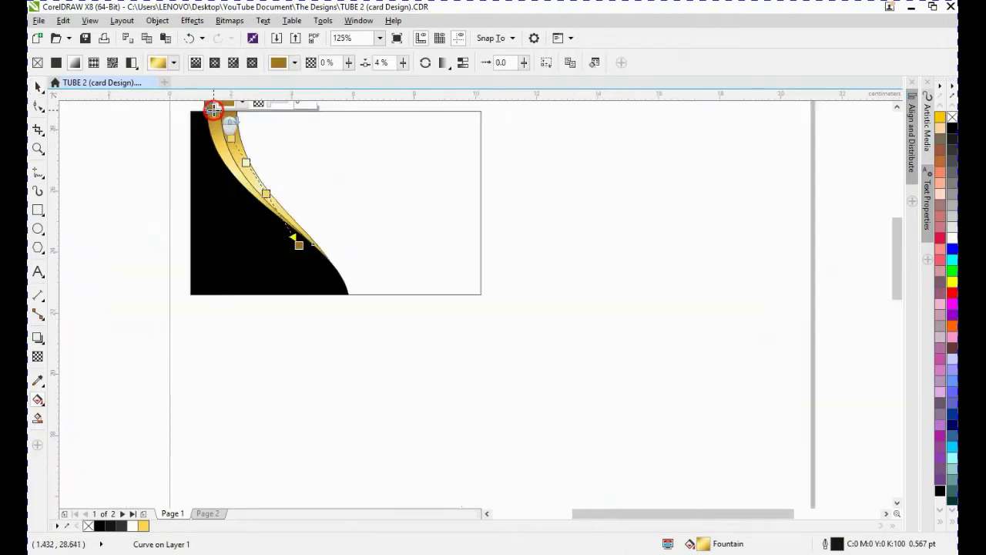
click(896, 106)
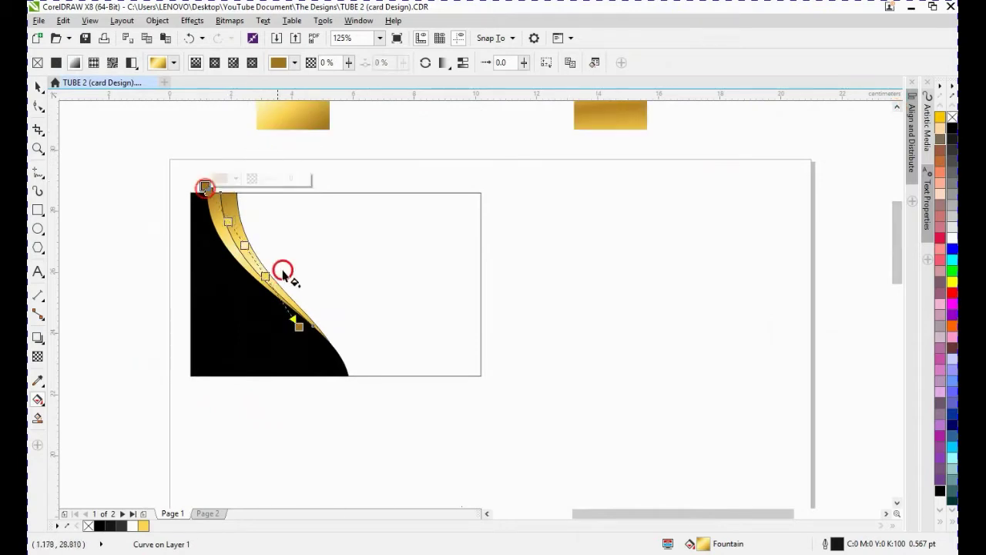
click(298, 327)
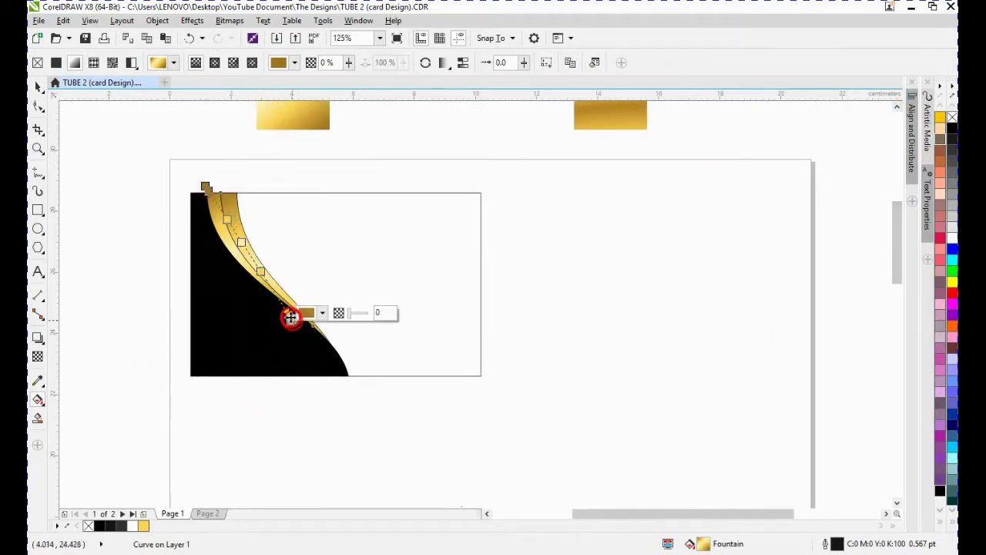
key(space)
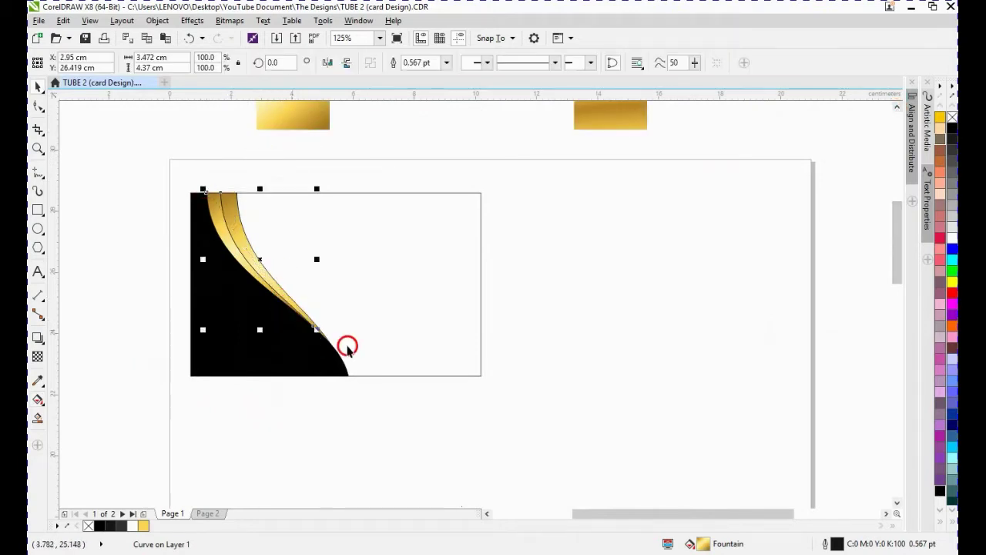
- Set the outer gold band's fill skew to -62°
double_click(703, 544)
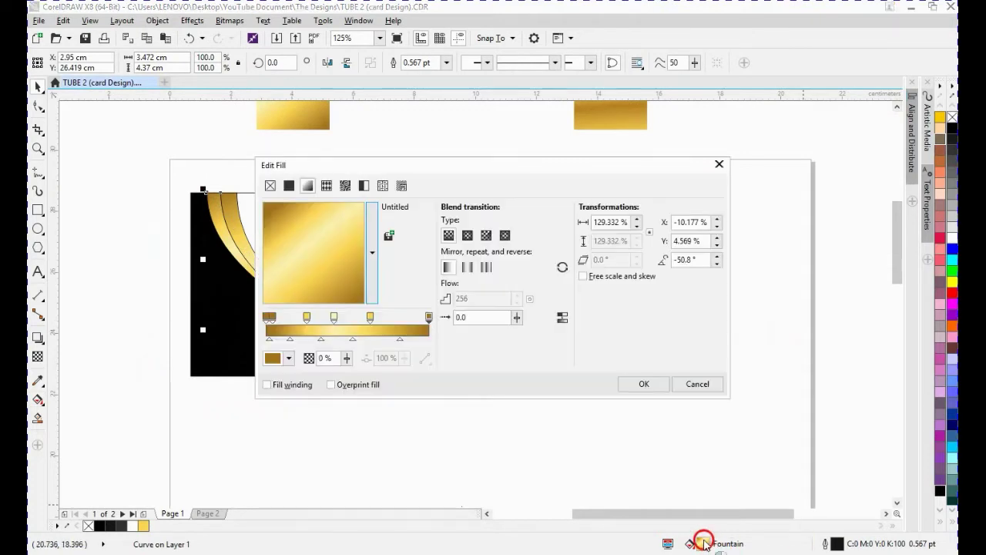
double_click(694, 260)
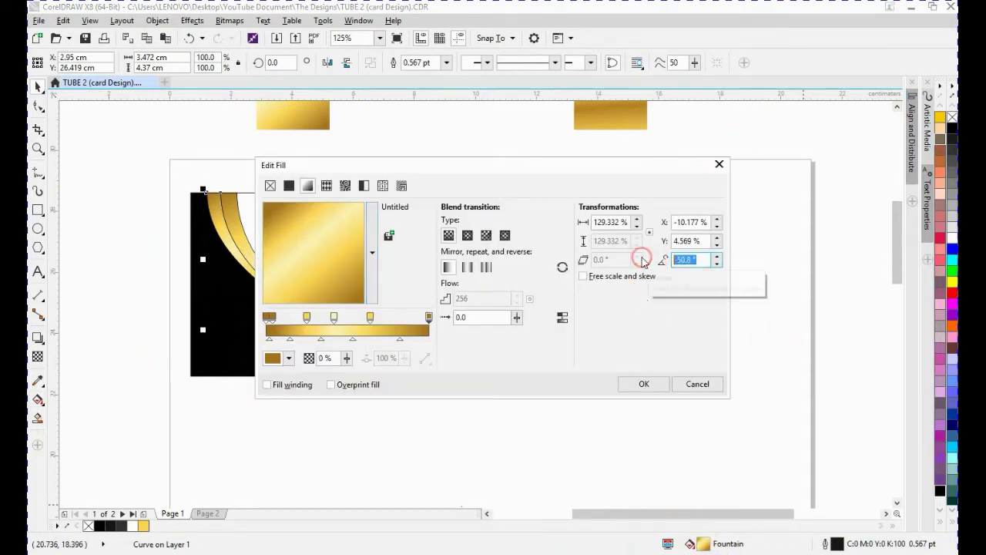
text(-62)
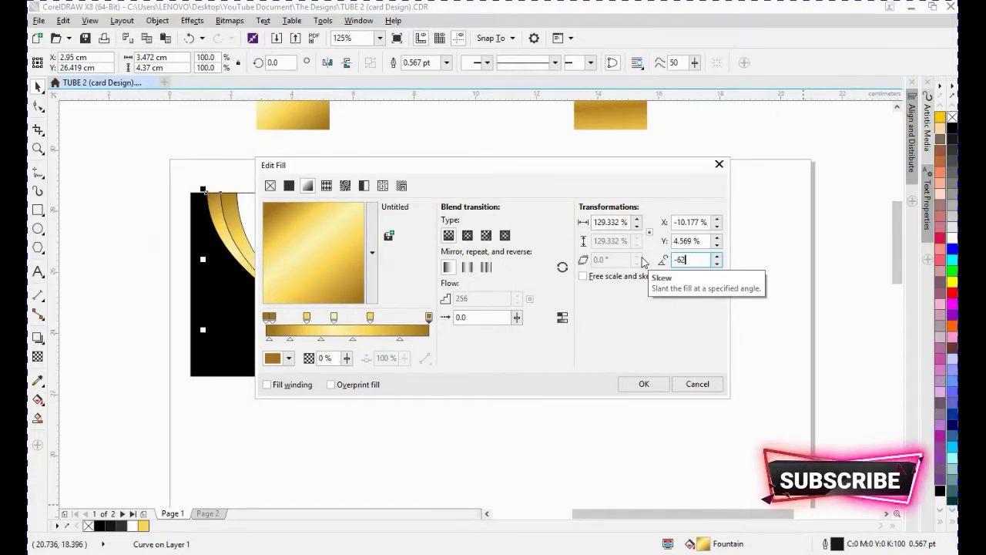
key(Return)
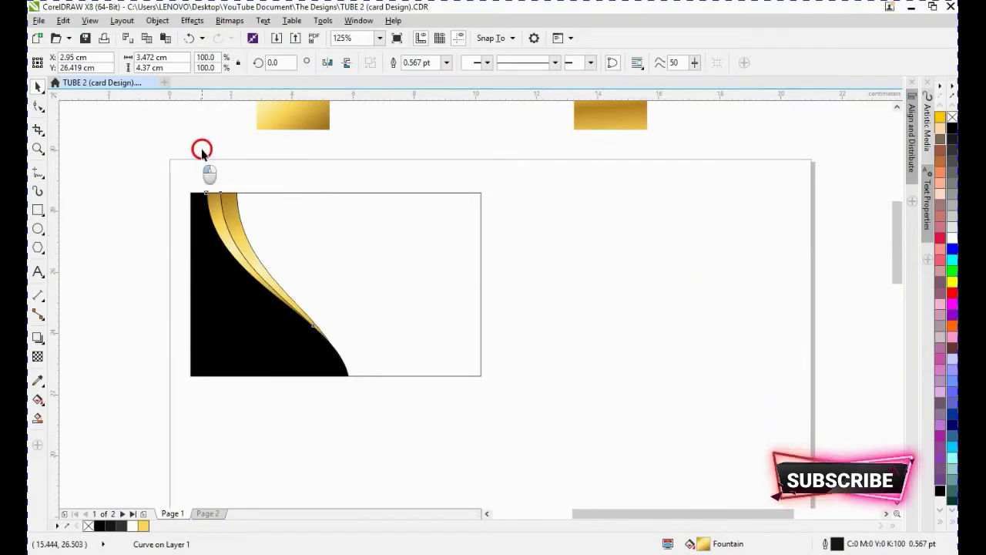
- Adjust the gradient fill handles along the inner gold curve band and review its fountain fill settings
click(236, 227)
key(g)
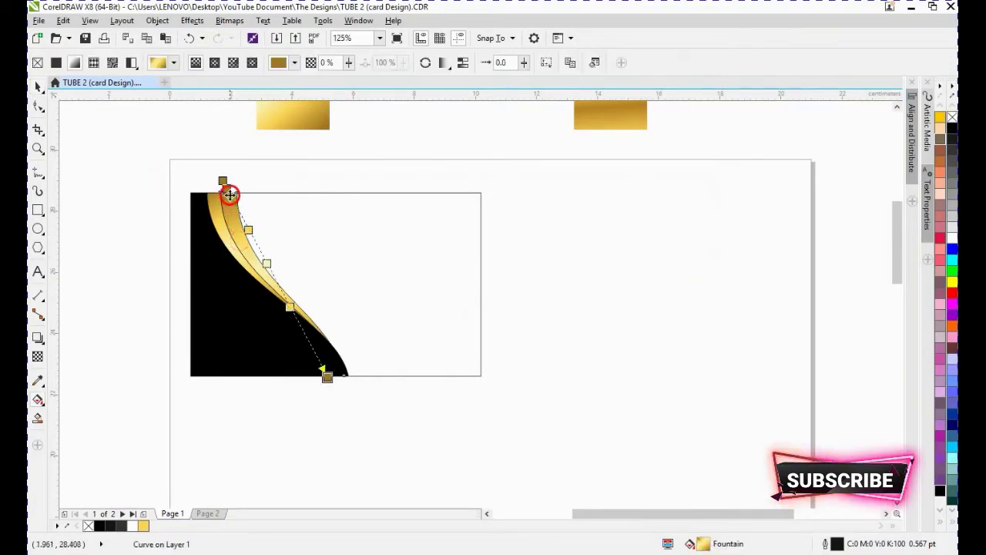
click(41, 396)
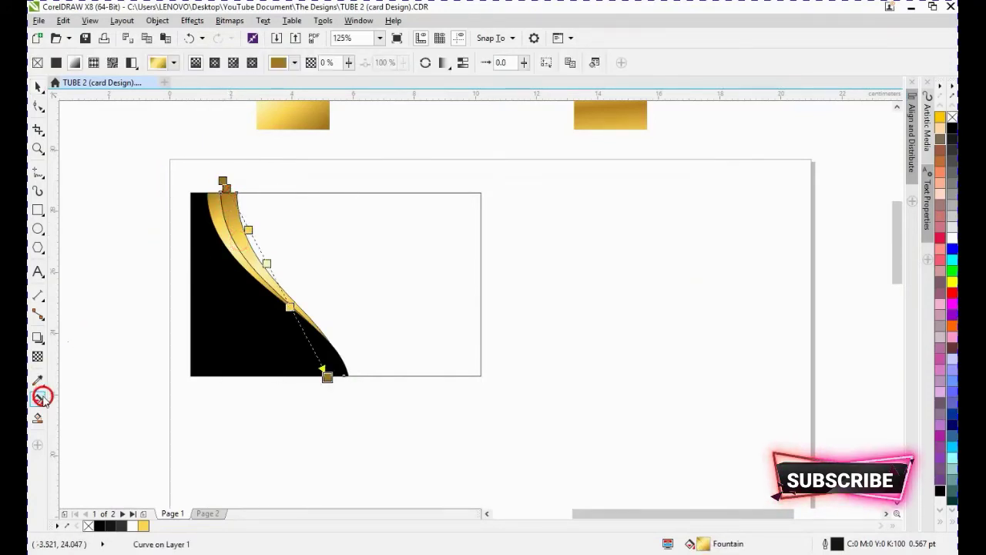
click(41, 398)
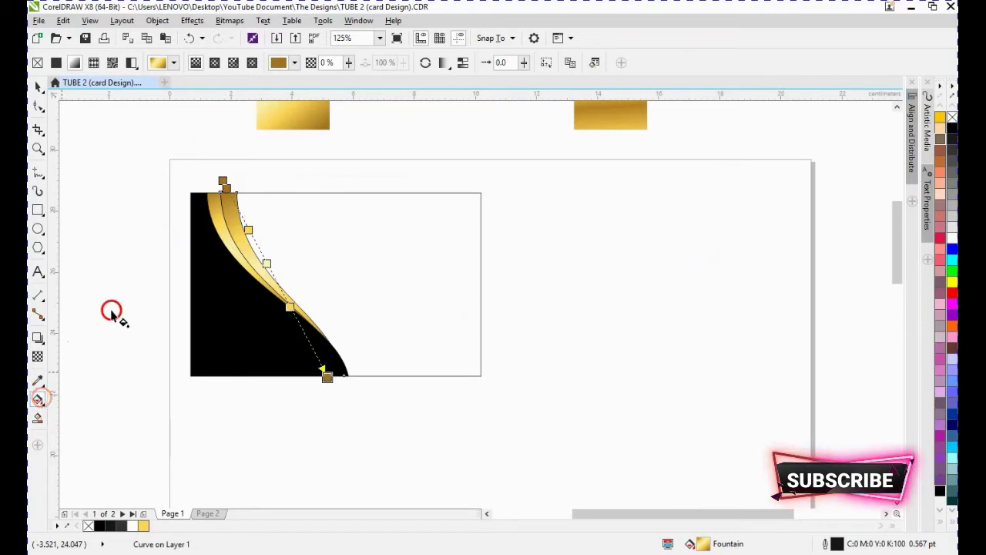
drag(221, 180, 220, 183)
drag(323, 366, 319, 346)
key(space)
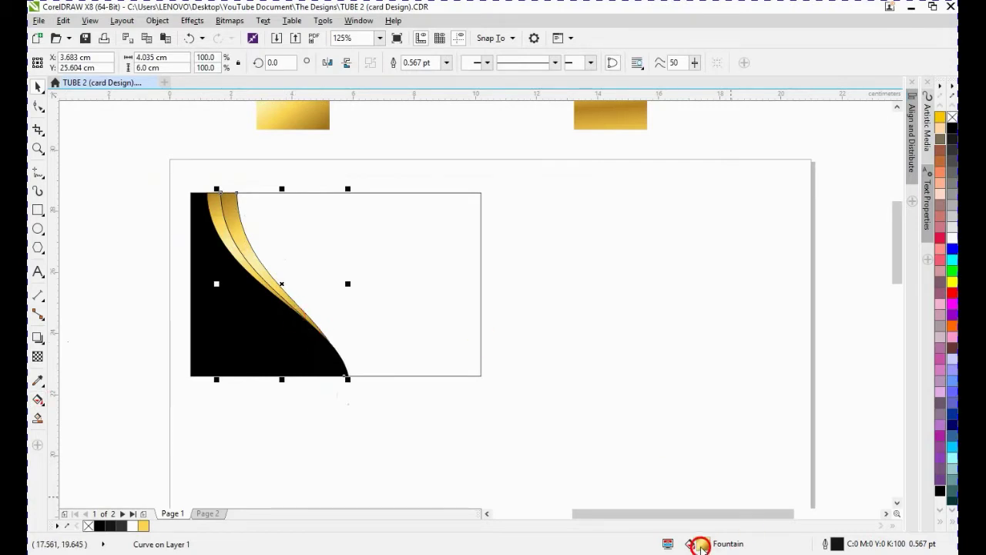
double_click(700, 544)
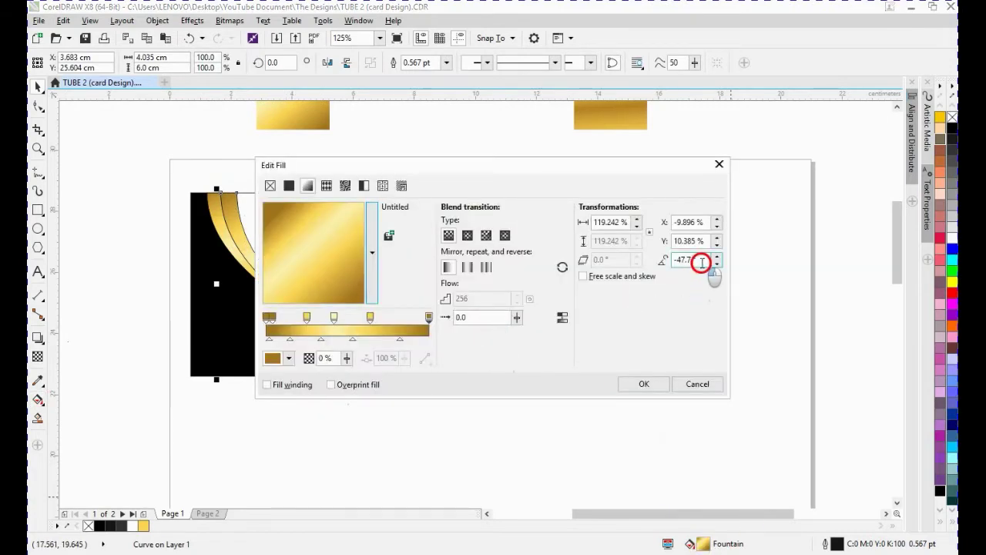
drag(702, 262, 638, 241)
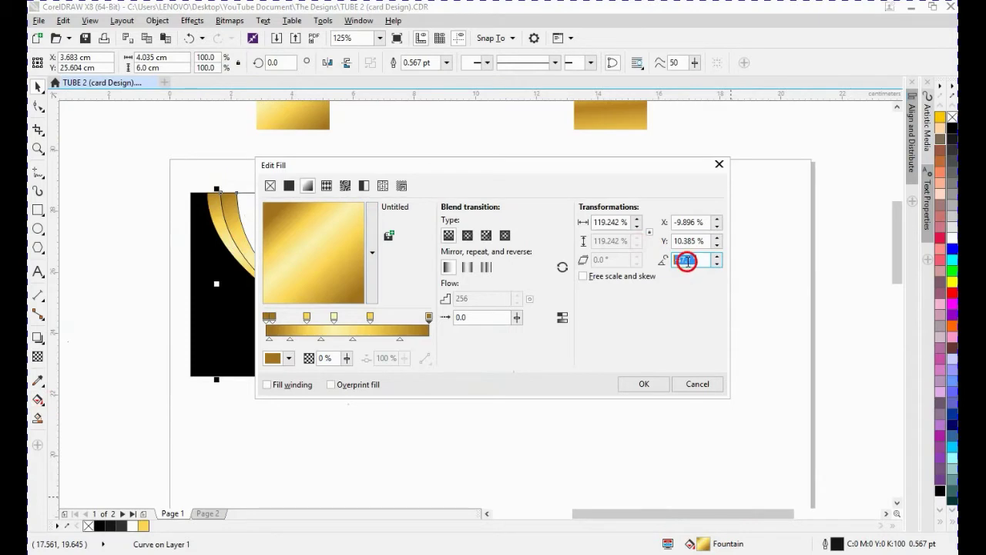
click(643, 383)
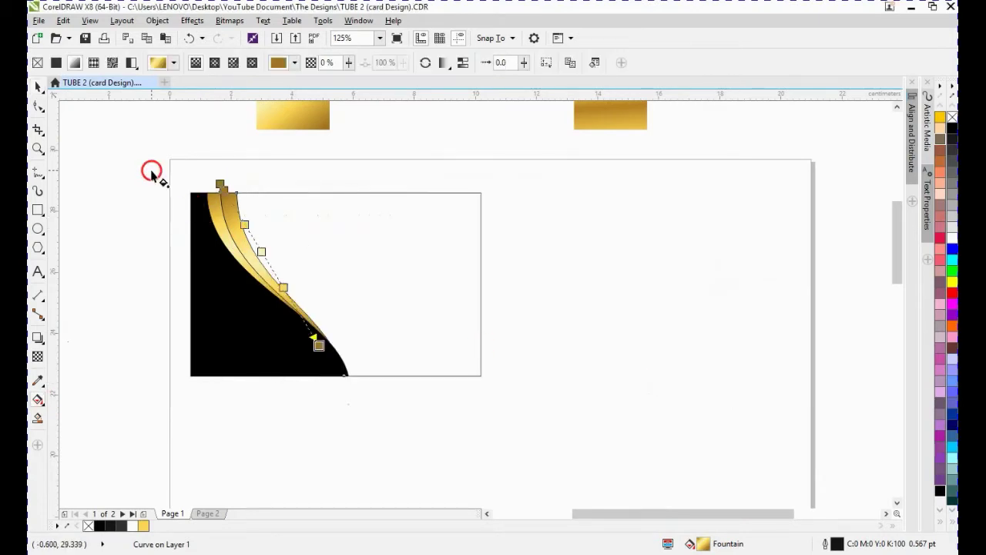
- Remove the outlines from the black wave shape and both gold curve bands
drag(147, 172, 399, 440)
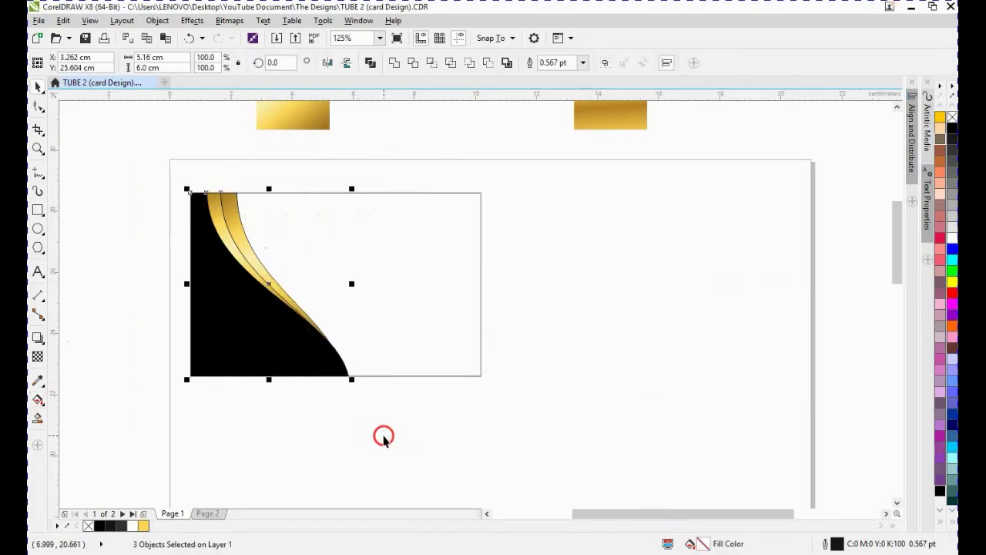
right_click(953, 116)
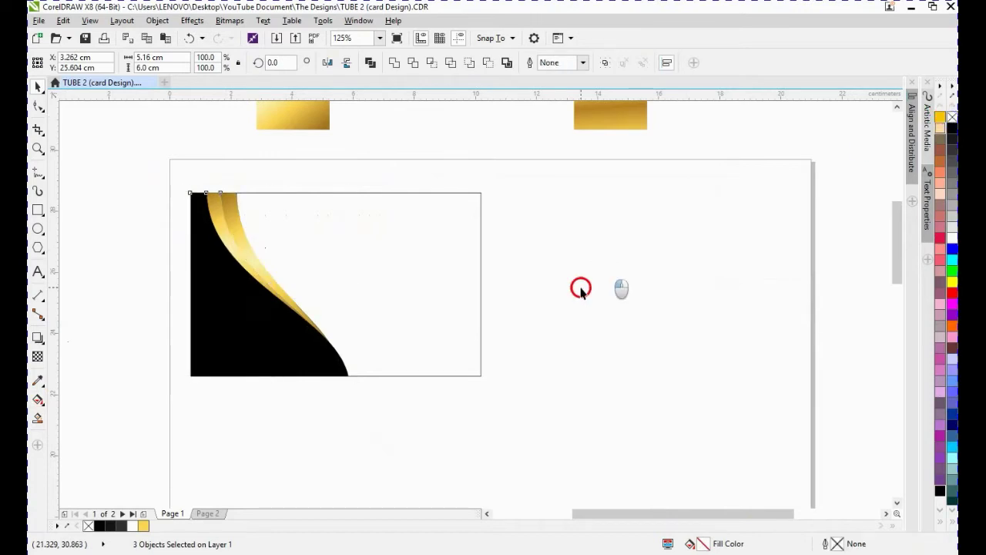
click(383, 323)
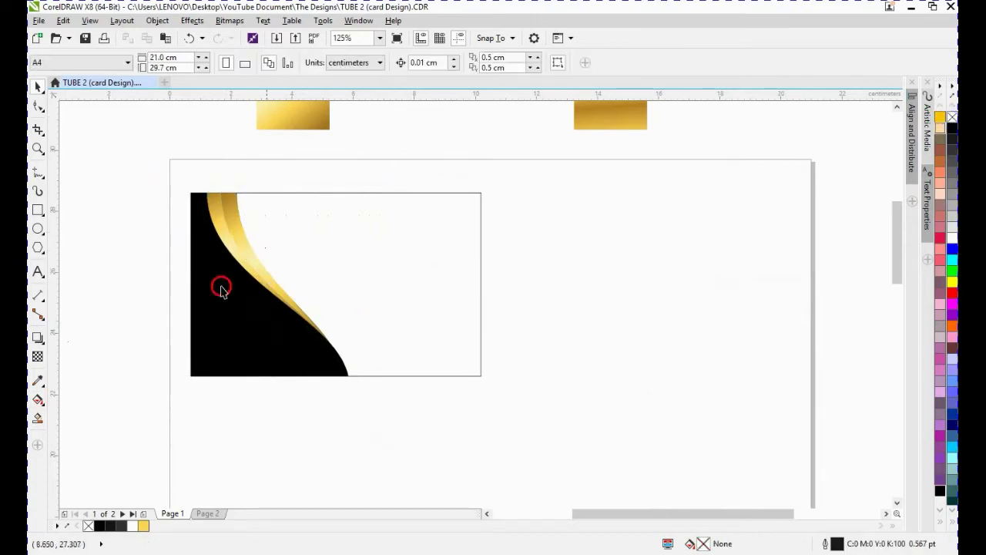
- Fill the 9.5 × 6 cm card rectangle with black
click(431, 253)
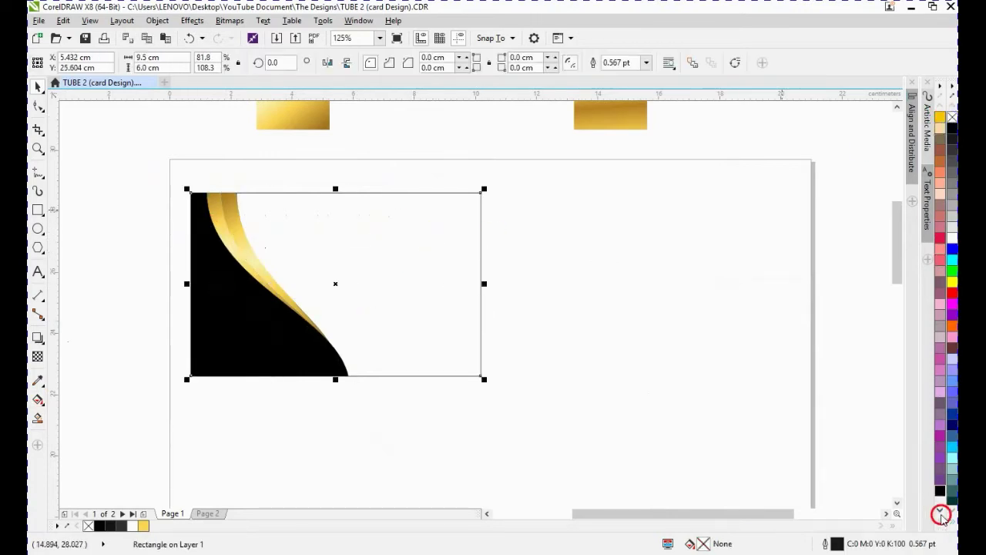
click(942, 522)
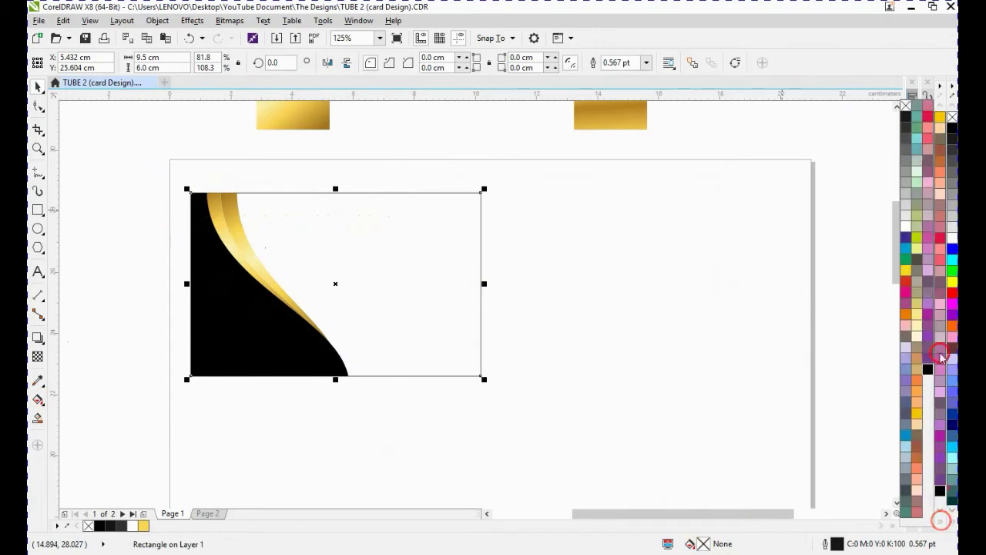
click(906, 119)
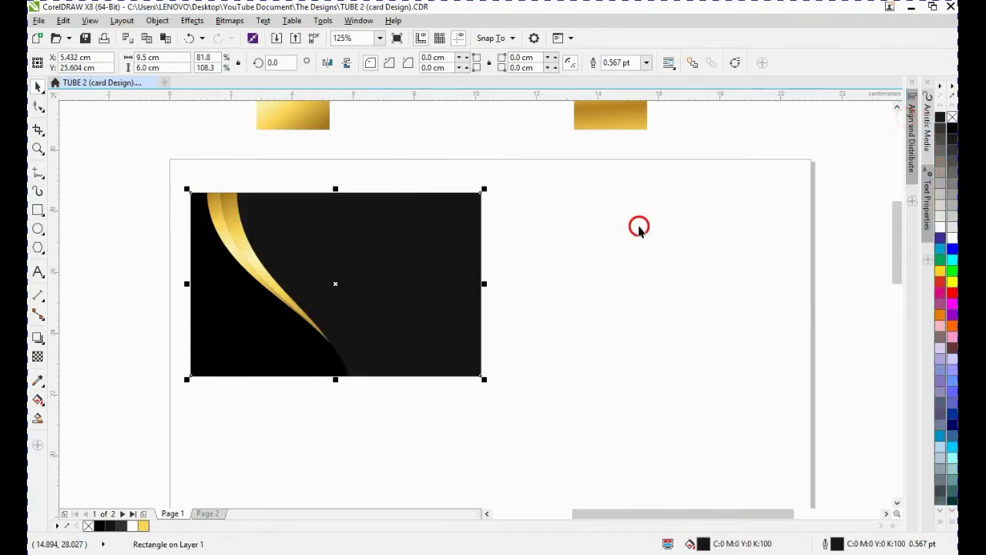
click(535, 280)
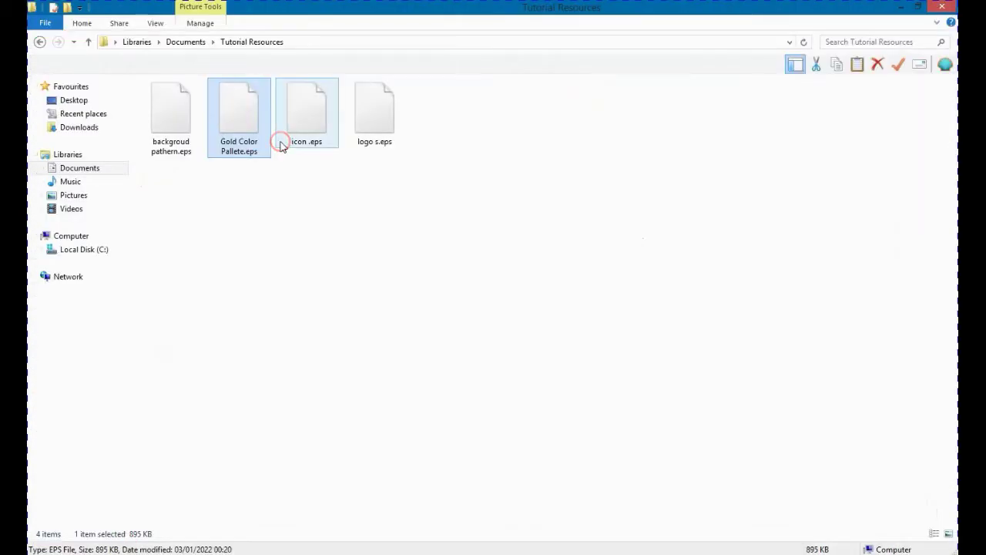
- Switch to File Explorer, copy the file backgroud pathern.eps from Tutorial Resources, and return to the drawing
click(187, 131)
right_click(187, 131)
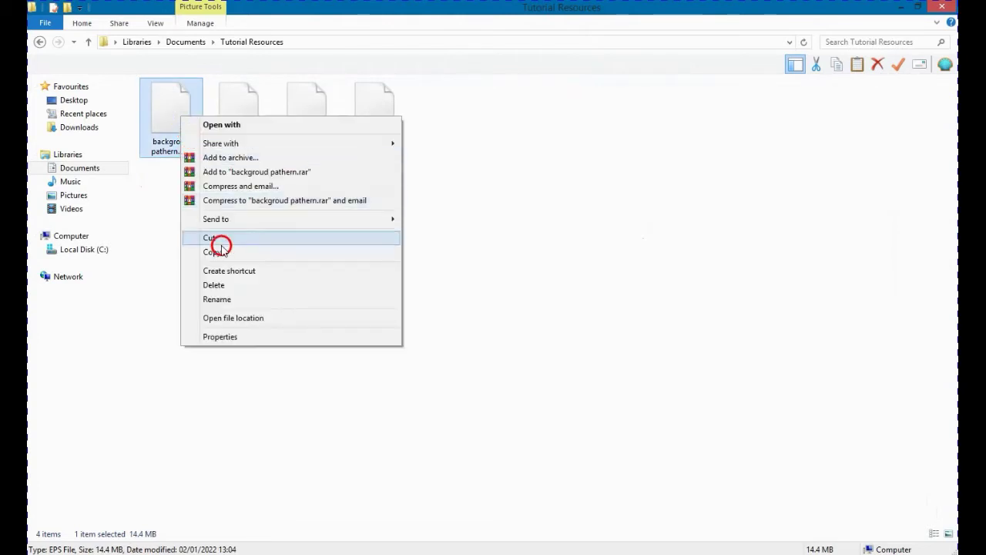
click(222, 252)
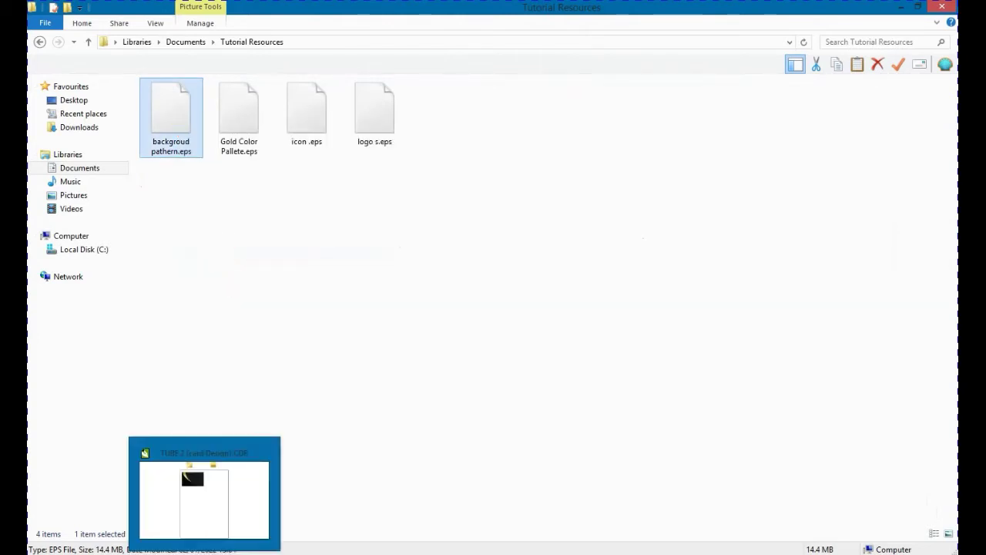
click(202, 497)
- Paste the copied EPS pattern onto the page, importing it as editable with text as curves
right_click(553, 207)
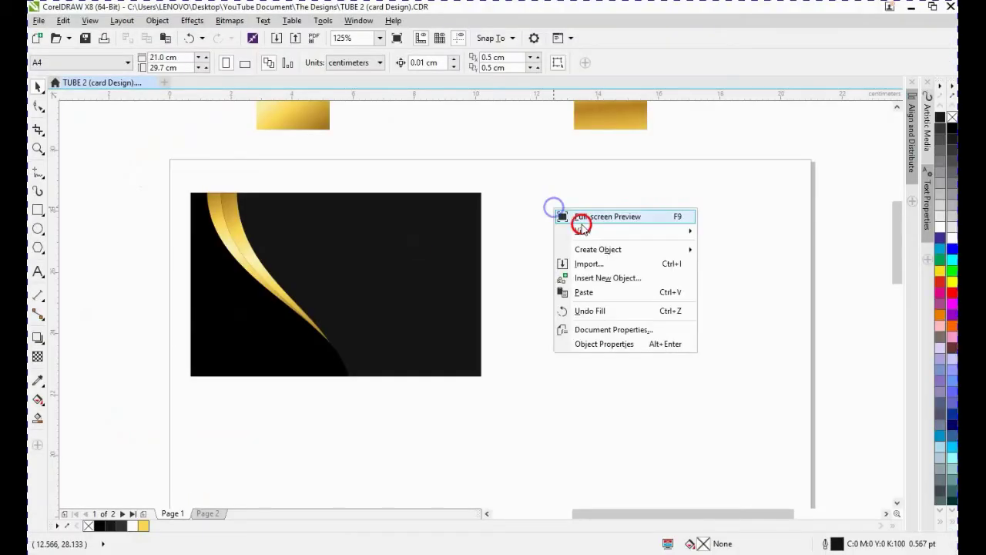
click(598, 291)
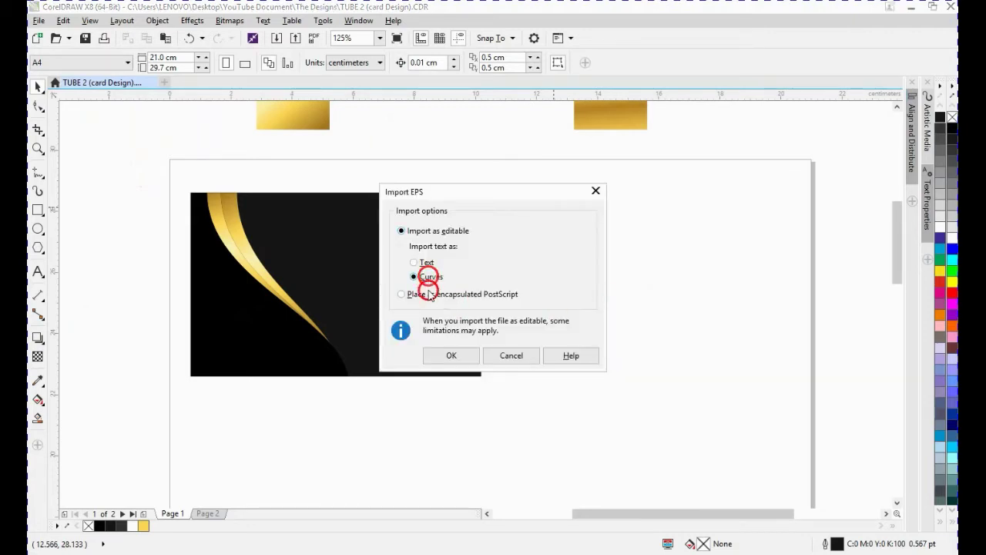
click(454, 356)
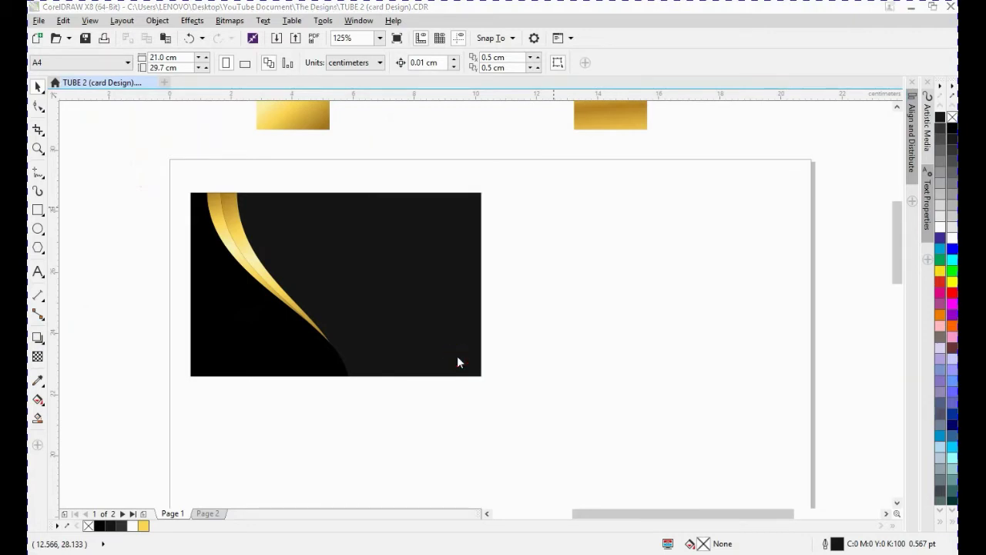
- Resize the imported pattern group to 9.5 × 6 cm
scroll(457, 355, down, 2)
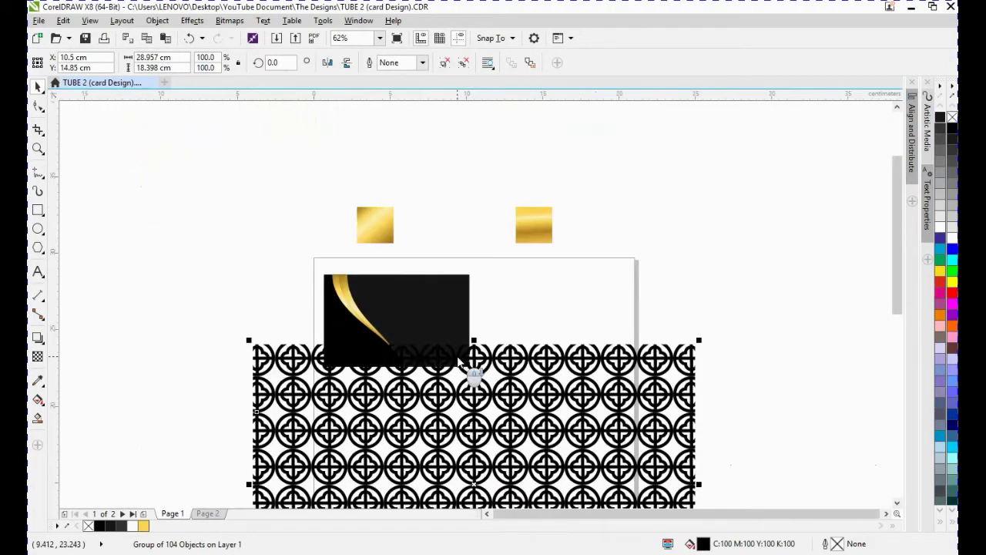
scroll(457, 355, down, 2)
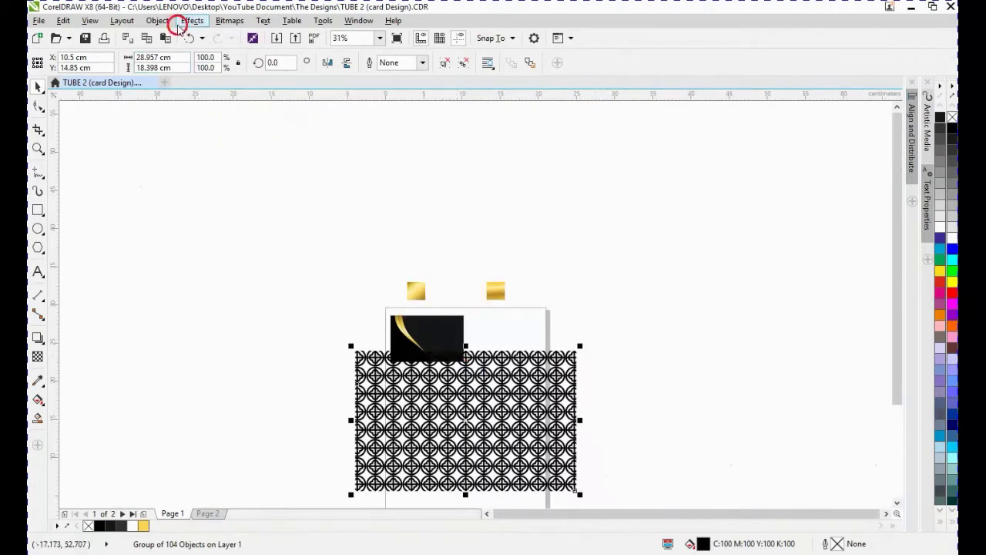
click(163, 57)
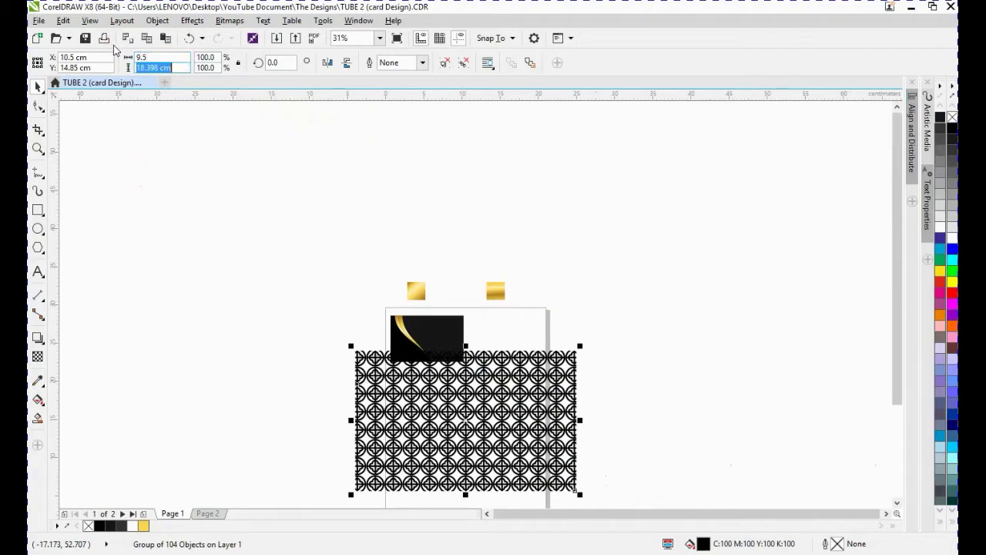
key(Return)
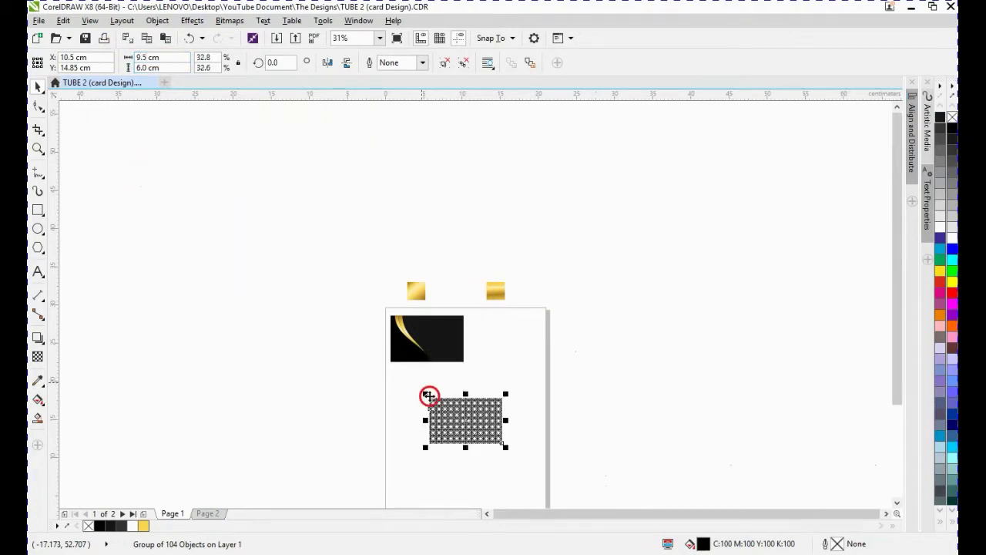
- Move the pattern up near the card and recolor it 90% black
drag(452, 413, 453, 359)
scroll(452, 324, up, 4)
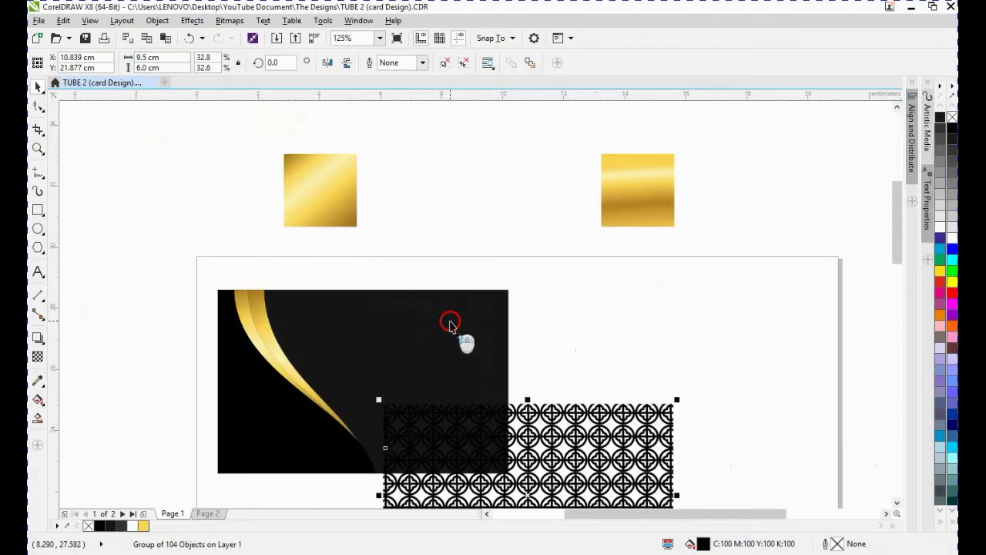
click(939, 127)
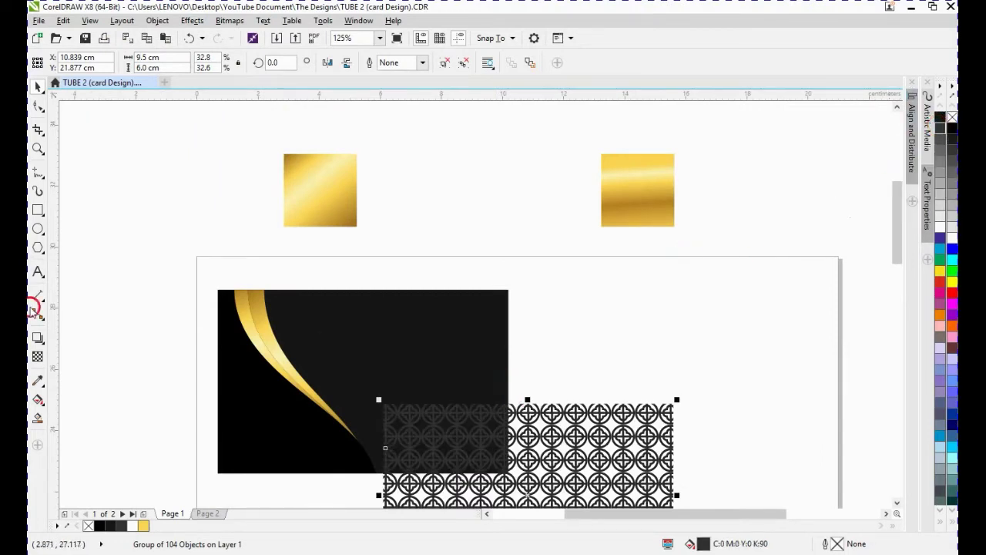
- Give the pattern a uniform transparency of 80
click(39, 356)
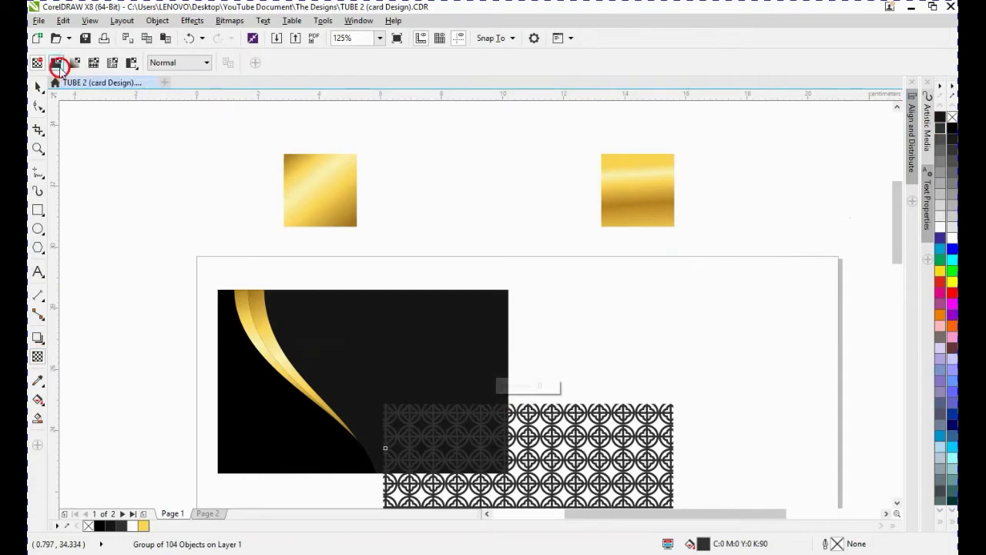
click(93, 63)
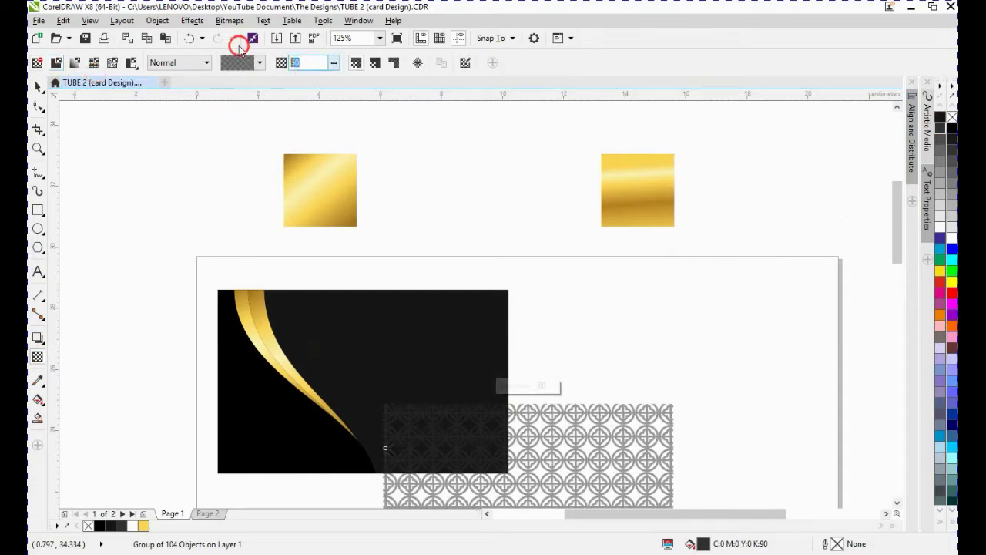
text(80)
click(239, 46)
key(space)
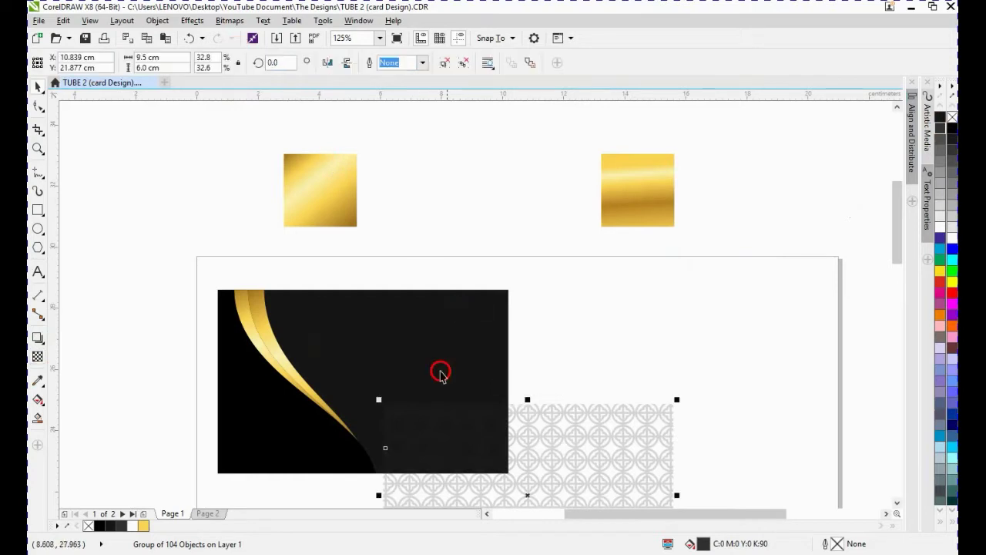
- Center the pattern on the black card rectangle both horizontally and vertically
shift+click(461, 322)
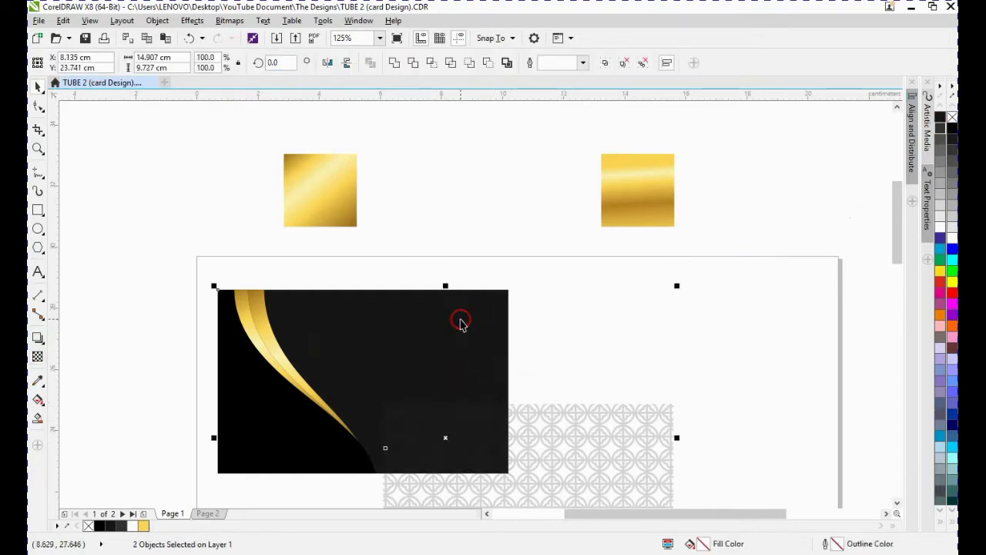
key(c)
key(e)
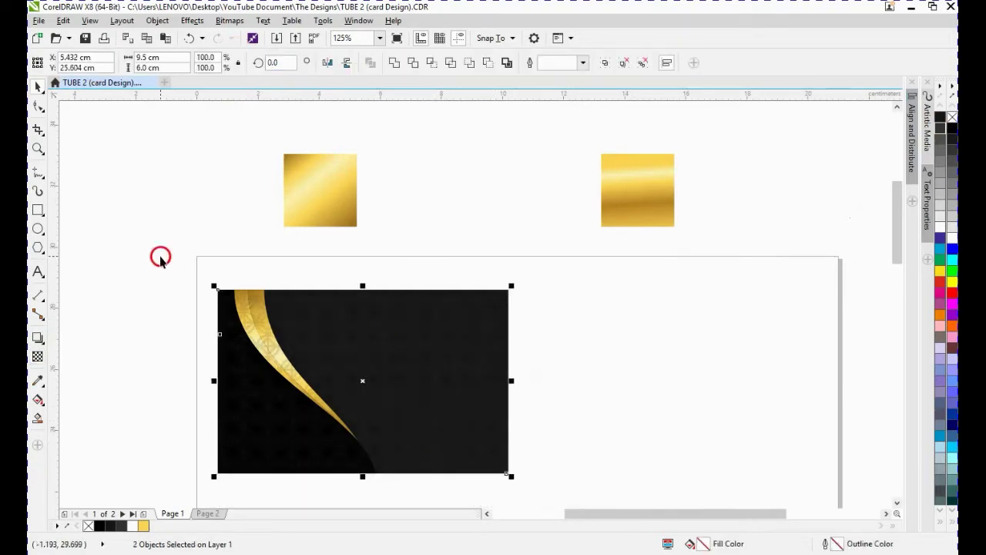
drag(158, 255, 404, 509)
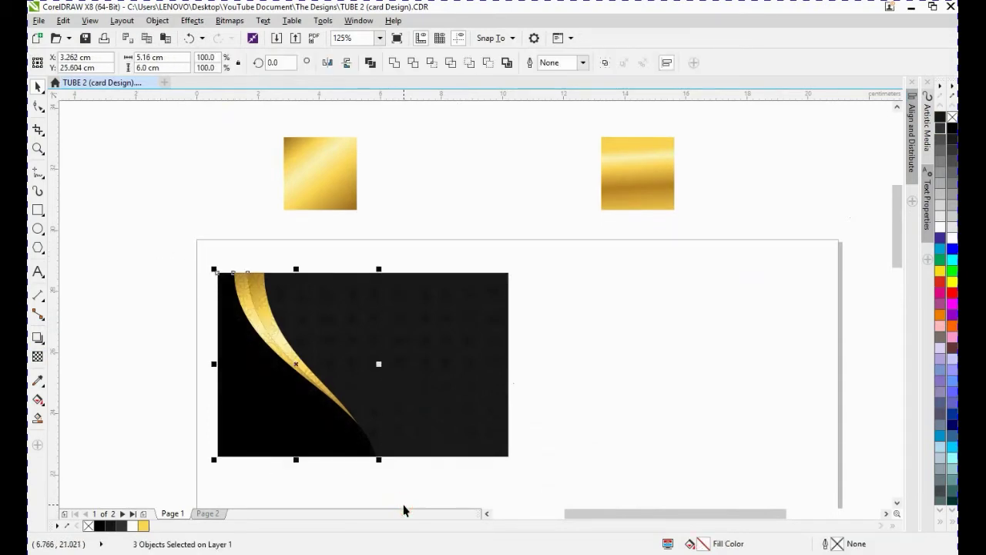
click(348, 244)
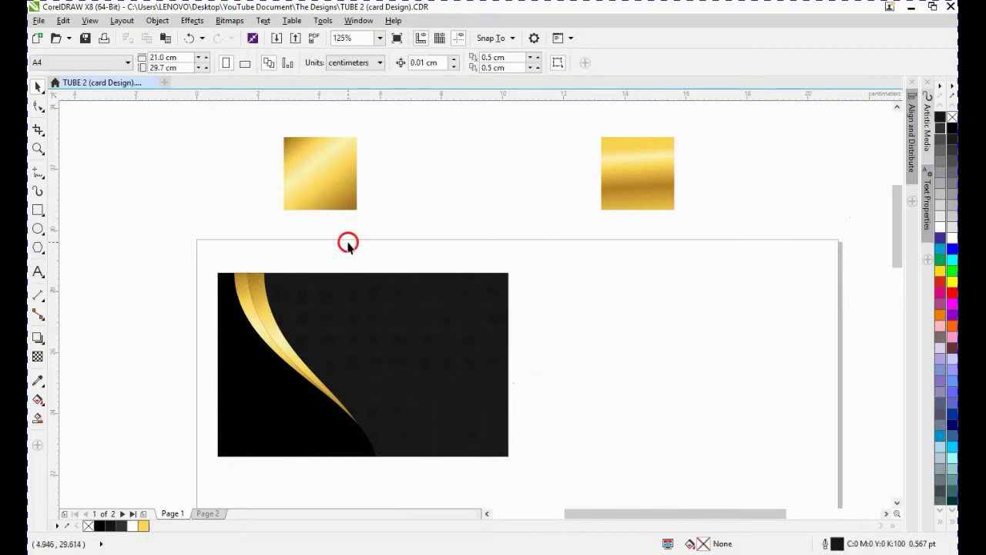
- Duplicate the card rectangle as a smaller inset rectangle about 8.1 × 5.1 cm
click(37, 210)
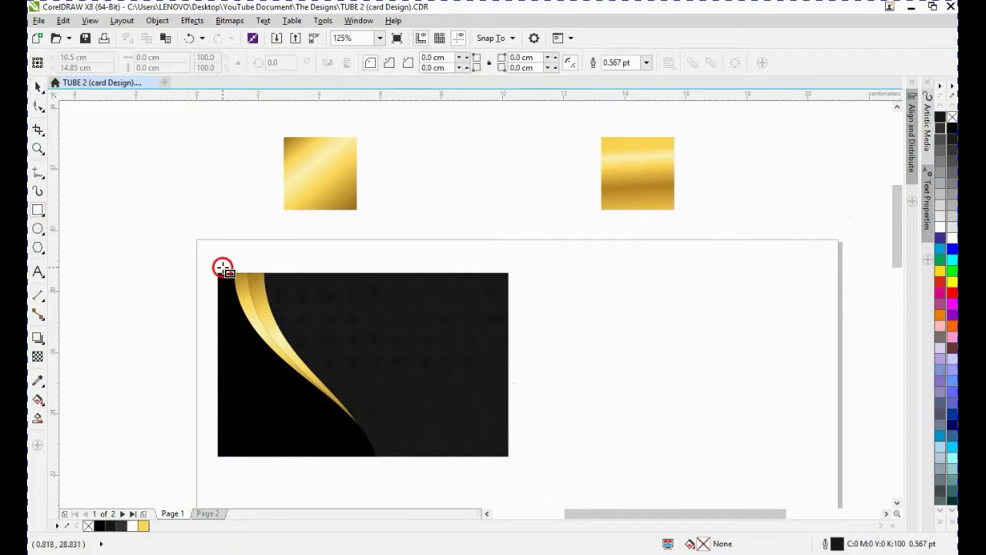
key(space)
click(399, 312)
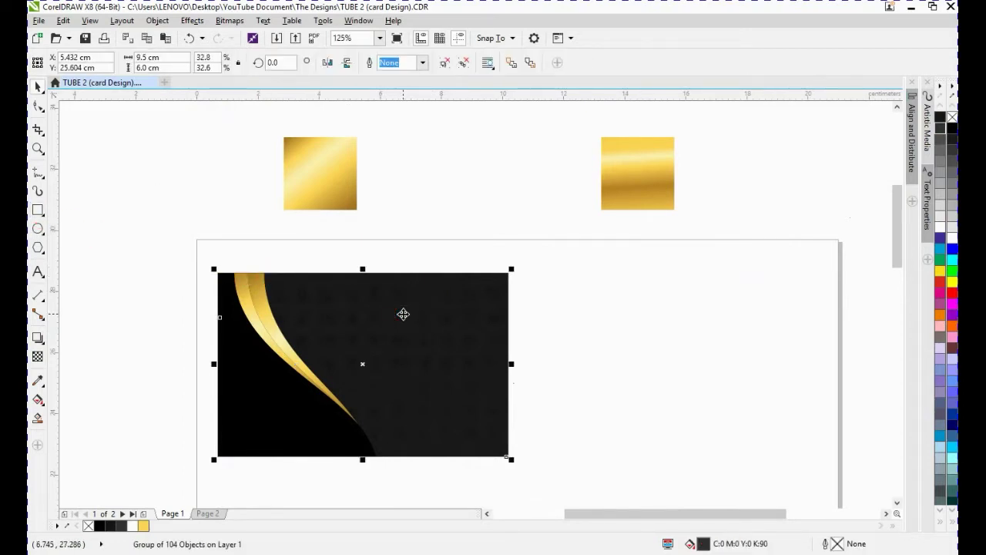
ctrl+click(408, 315)
mouse_move(510, 273)
mouse_down()
mouse_move(495, 288)
mouse_move(503, 283)
mouse_up()
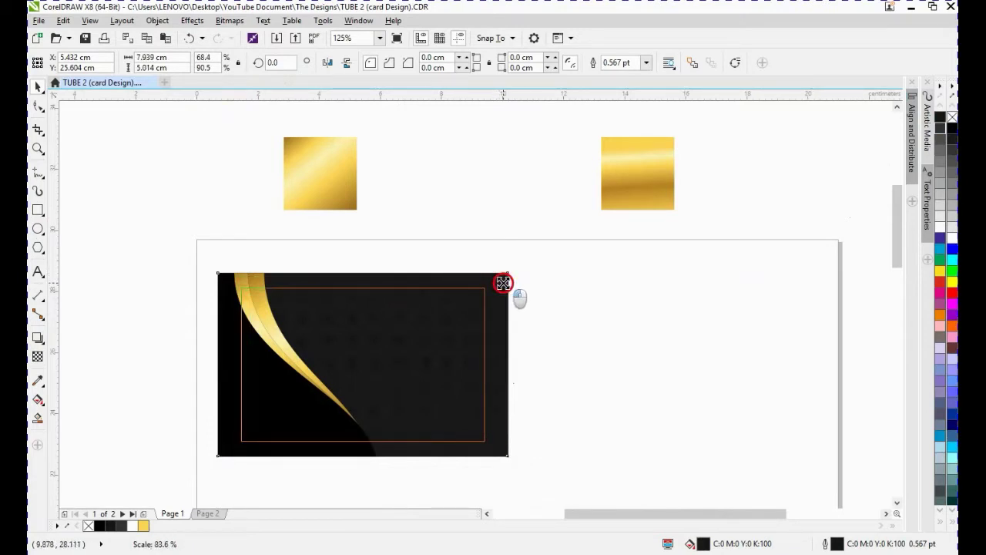
drag(504, 282, 504, 284)
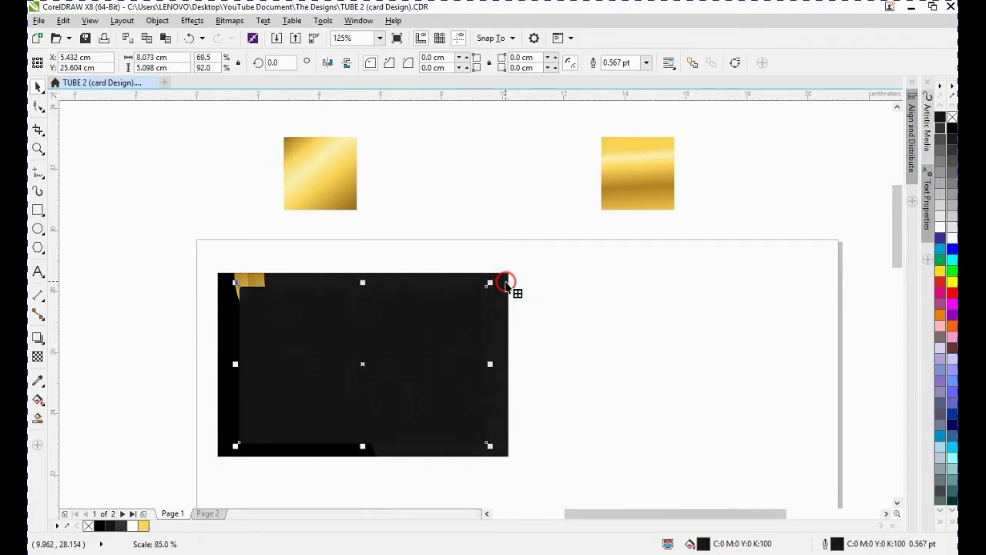
- Remove the inset rectangle's fill and give it a white 4.0 pt outline
click(953, 141)
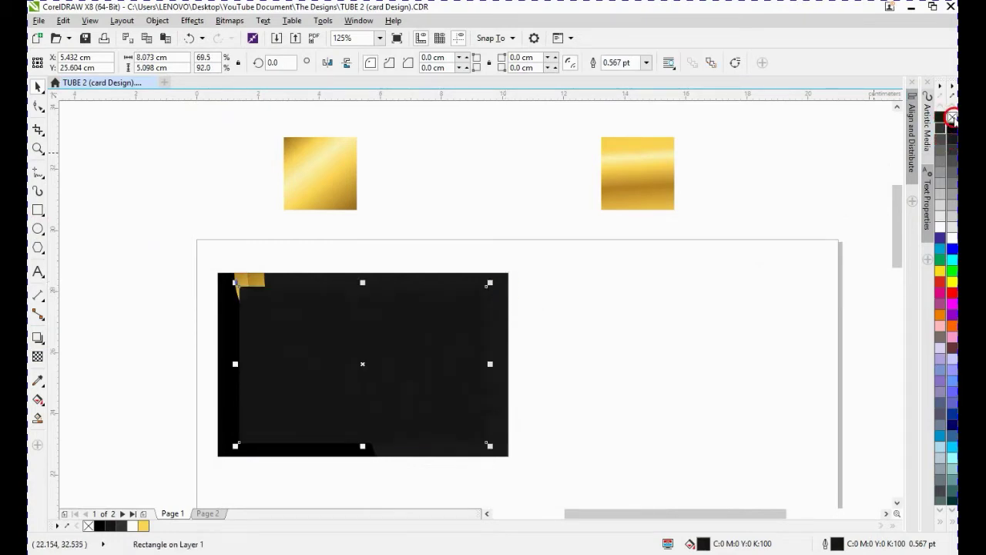
click(953, 118)
right_click(942, 235)
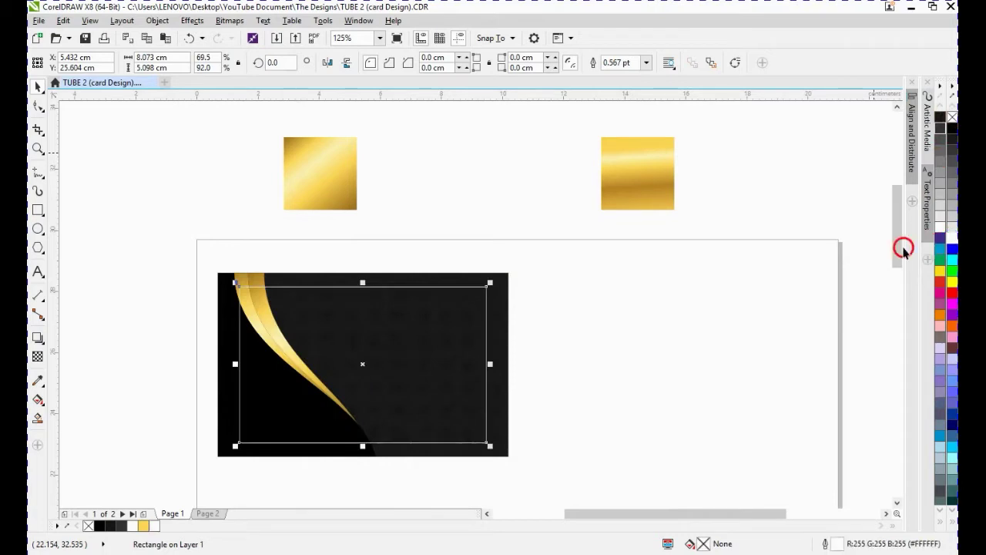
click(646, 67)
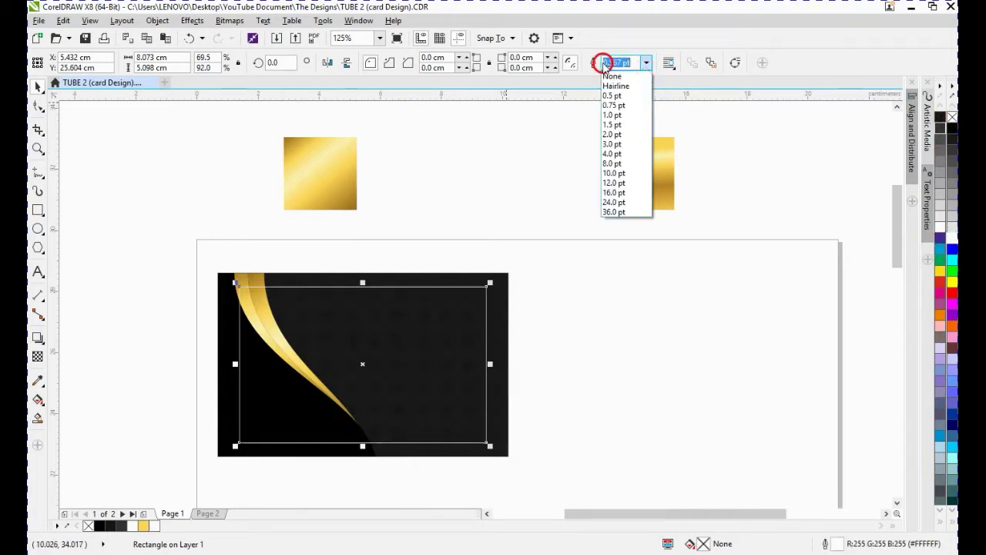
click(621, 153)
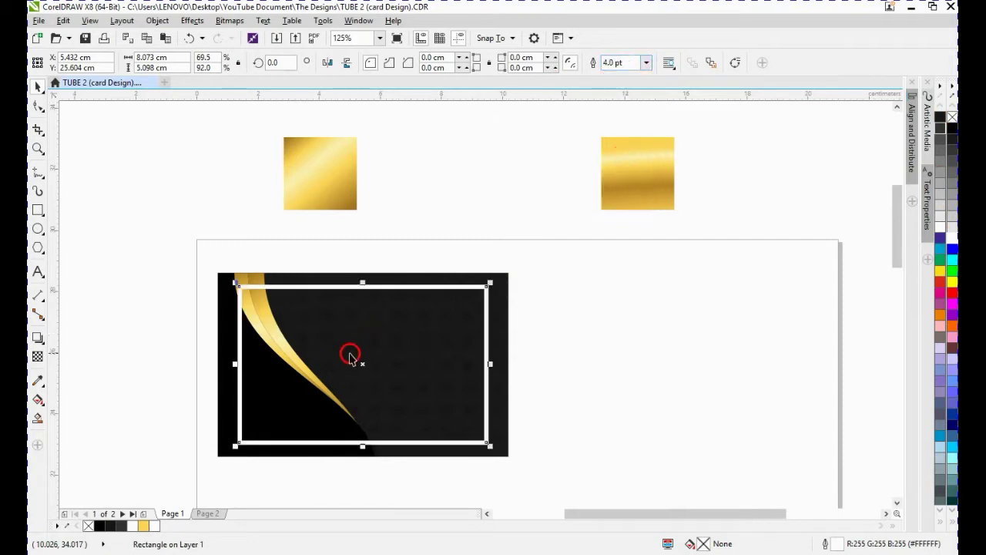
- Resize the inset rectangle to about 7.96 × 5.03 cm and convert its outline to an object
drag(493, 281, 489, 284)
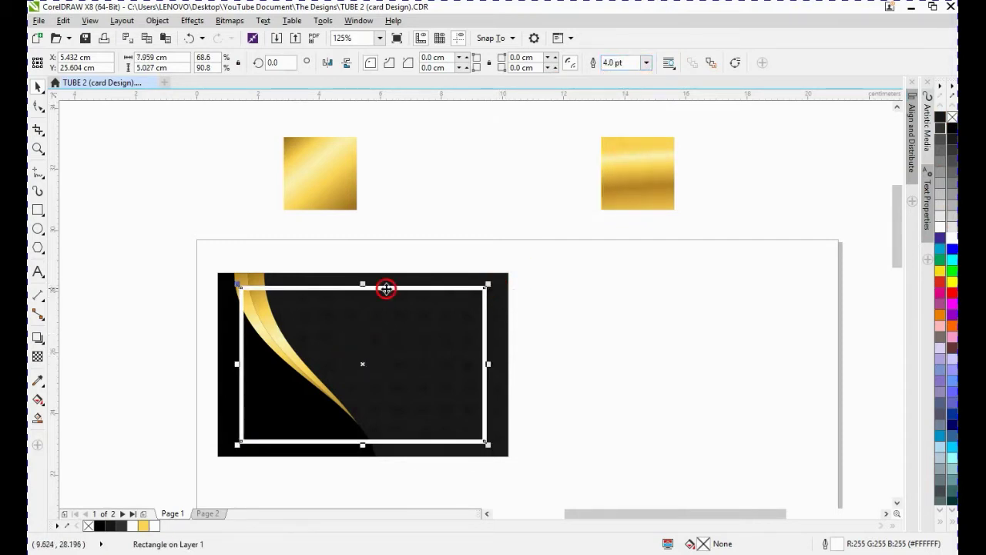
key(ctrl+shift+q)
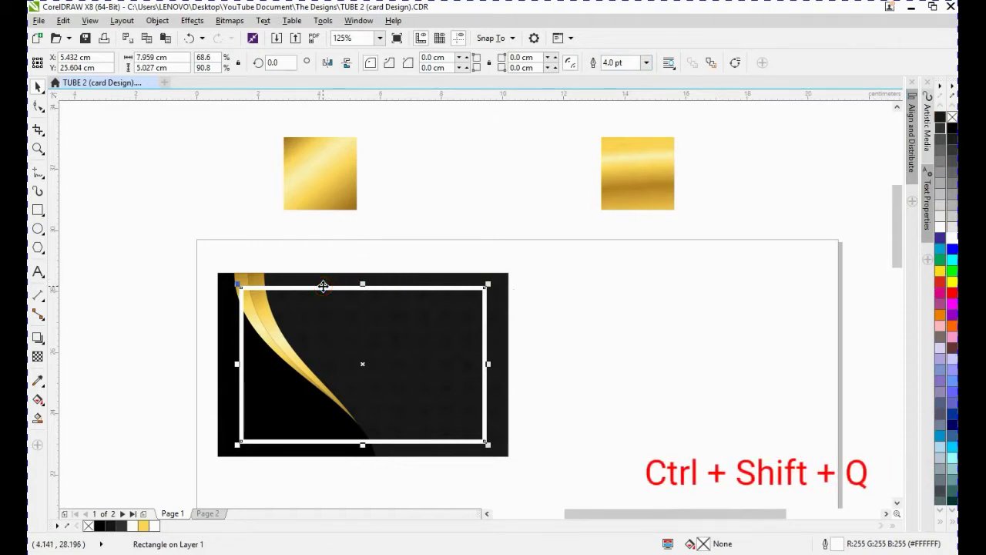
click(352, 250)
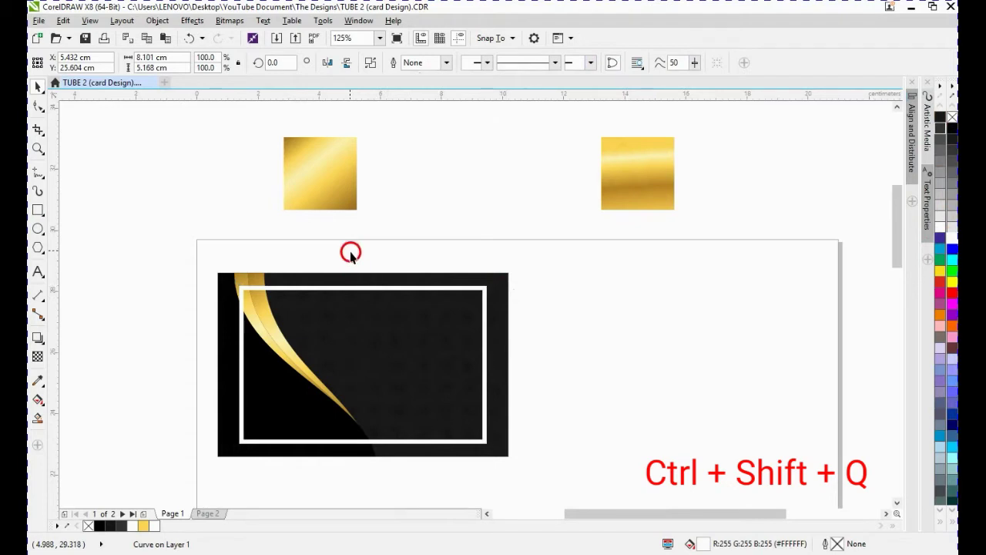
- Copy the fill of the right gold gradient square onto the frame
click(363, 286)
click(318, 178)
click(675, 185)
drag(648, 167, 431, 286)
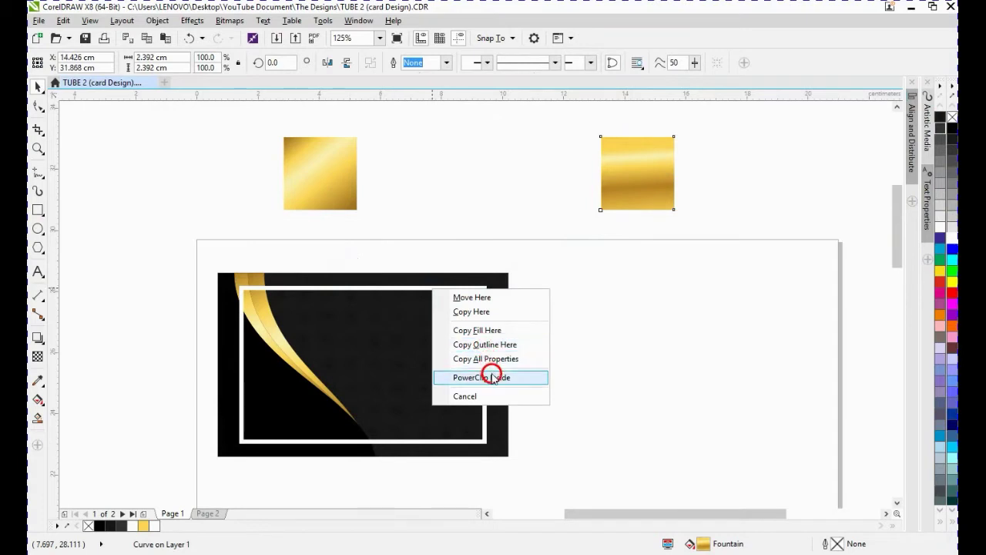
click(488, 329)
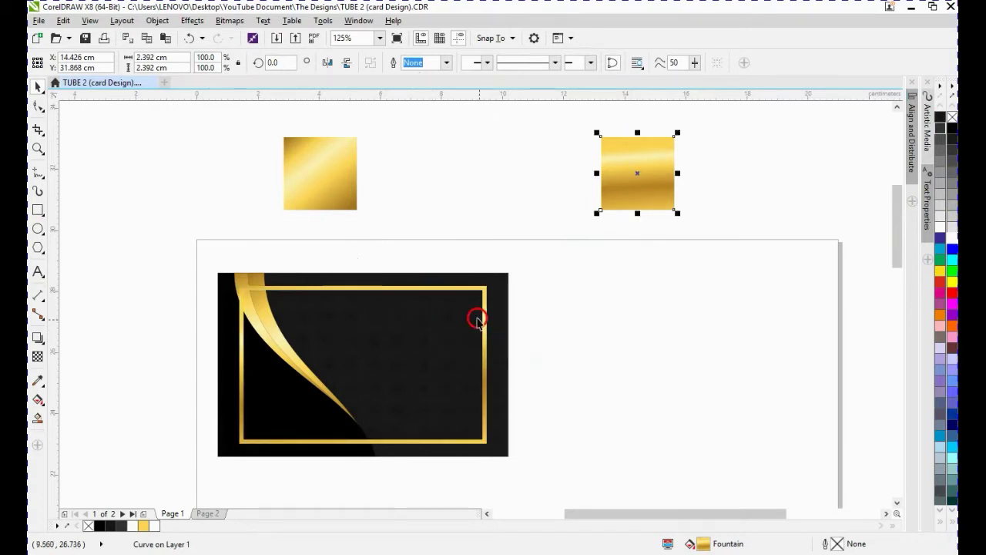
- Set the frame's gradient fill rotation angle to 0
click(447, 288)
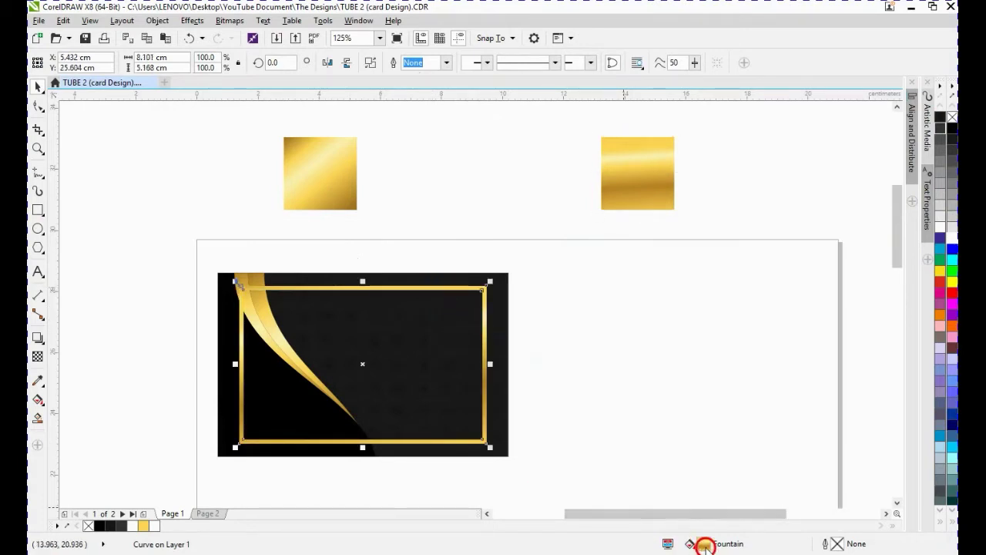
double_click(703, 537)
double_click(693, 260)
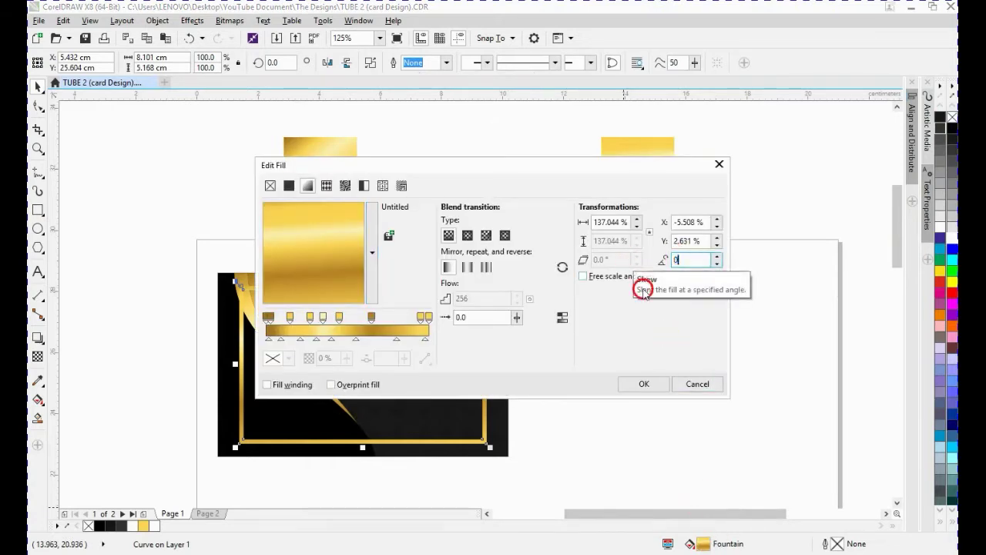
text(0)
click(642, 384)
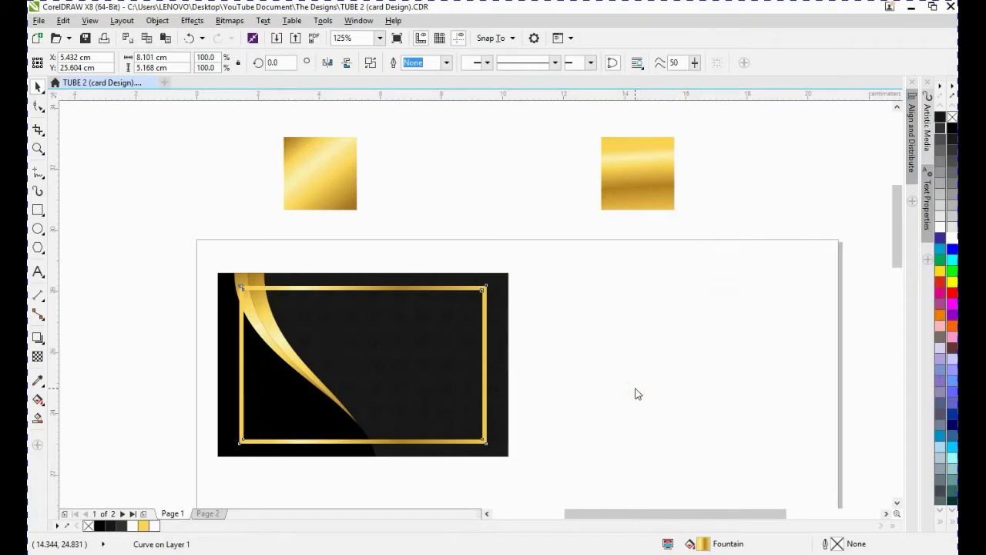
- Select the gold bands and bring them to the front of the layer
click(405, 289)
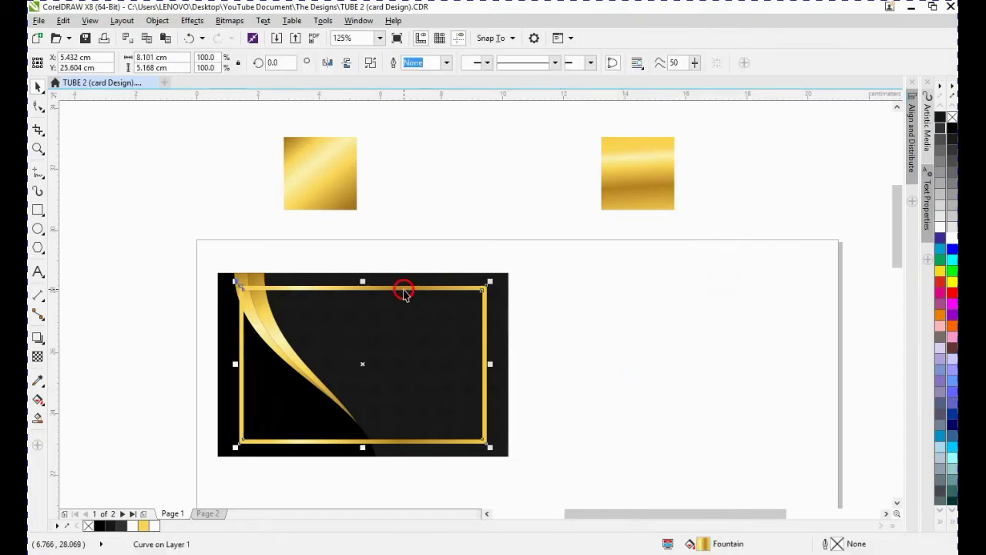
drag(147, 238, 418, 501)
key(shift+Page_Up)
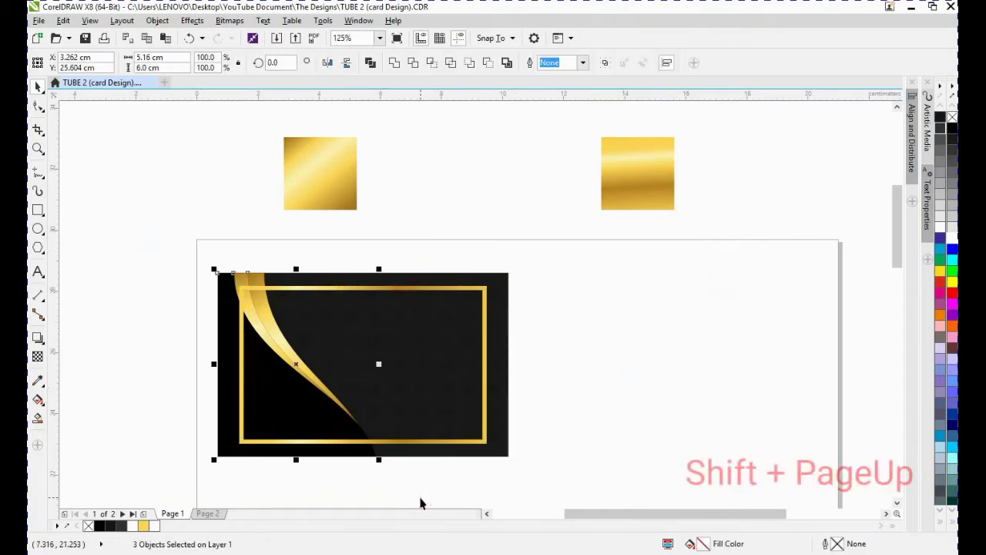
click(375, 418)
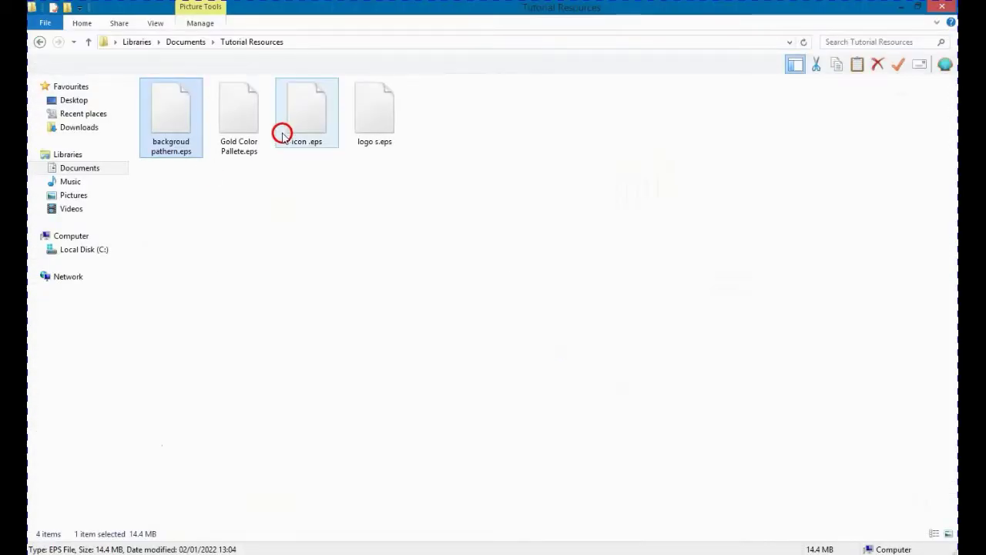
- In File Explorer, copy the Gold Color Pallete.eps file
click(247, 137)
right_click(243, 116)
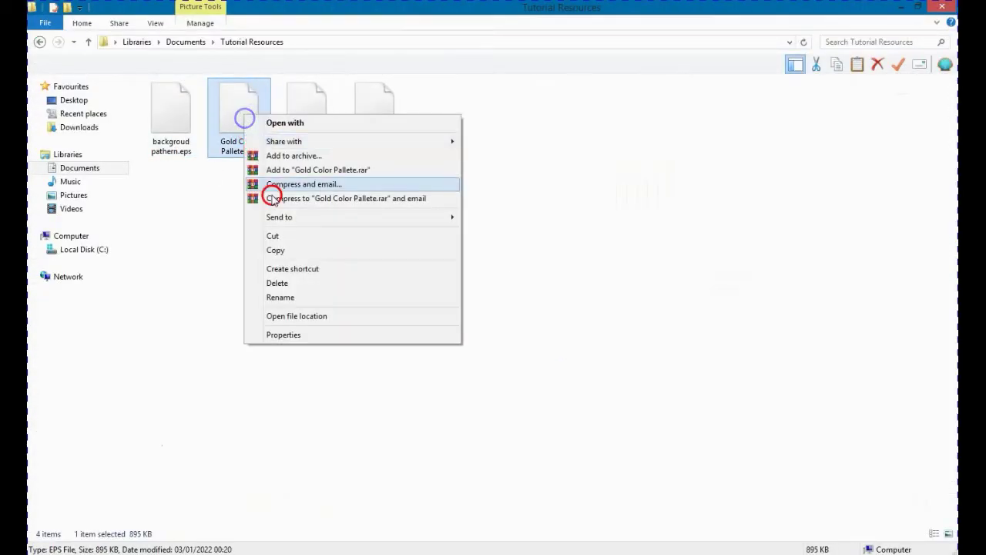
click(282, 248)
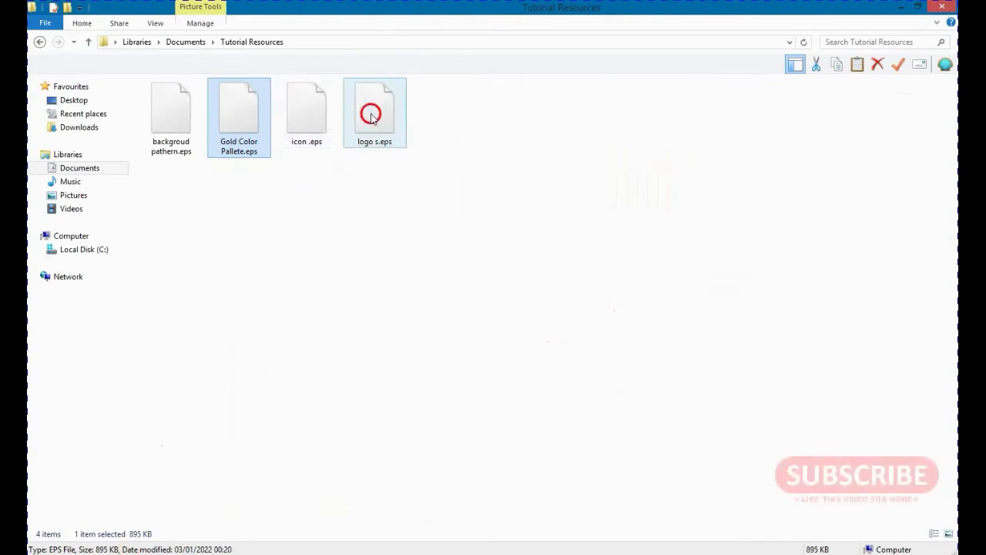
- Copy the logo s.eps file
click(372, 114)
right_click(372, 114)
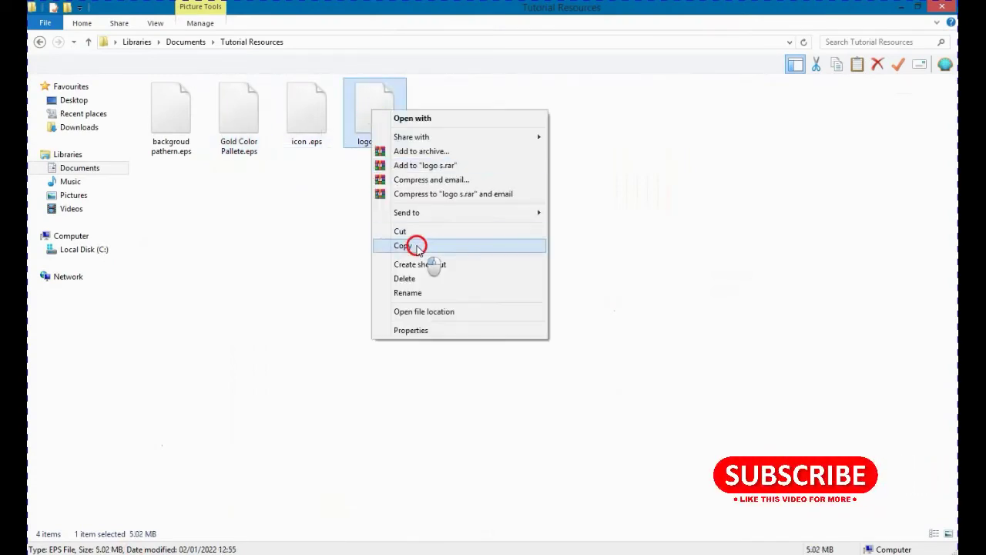
click(416, 247)
right_click(375, 115)
click(417, 248)
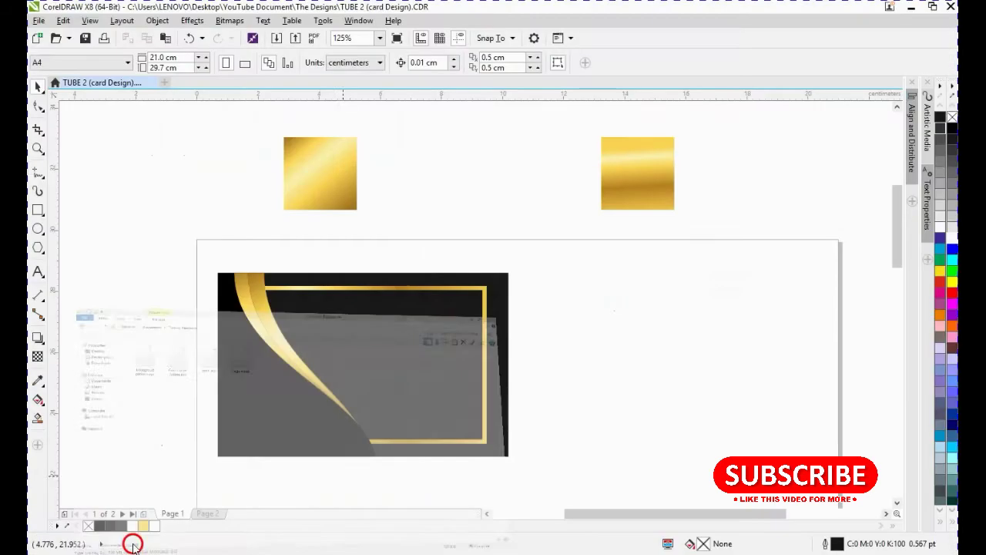
- Paste the logo EPS into the drawing, importing it as editable with text as curves
right_click(678, 287)
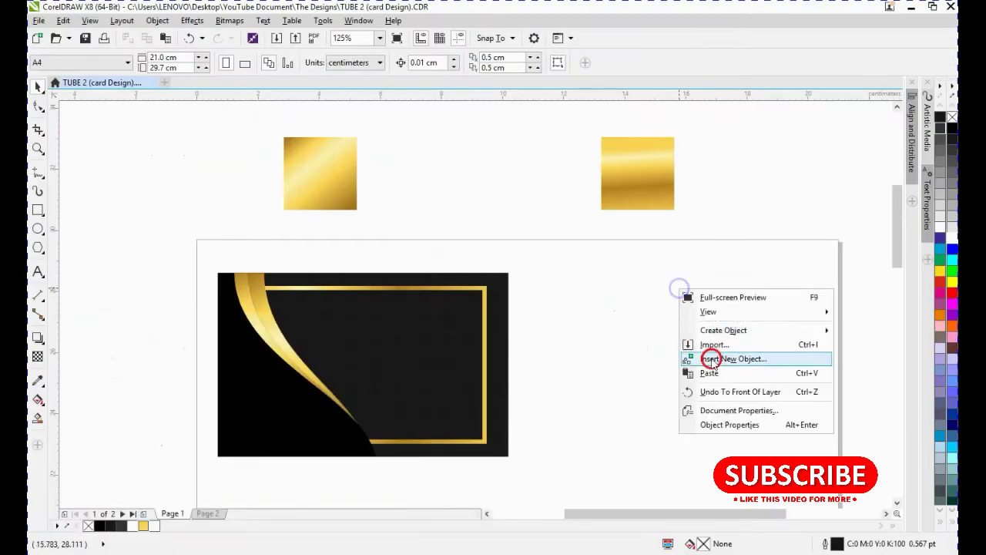
click(713, 371)
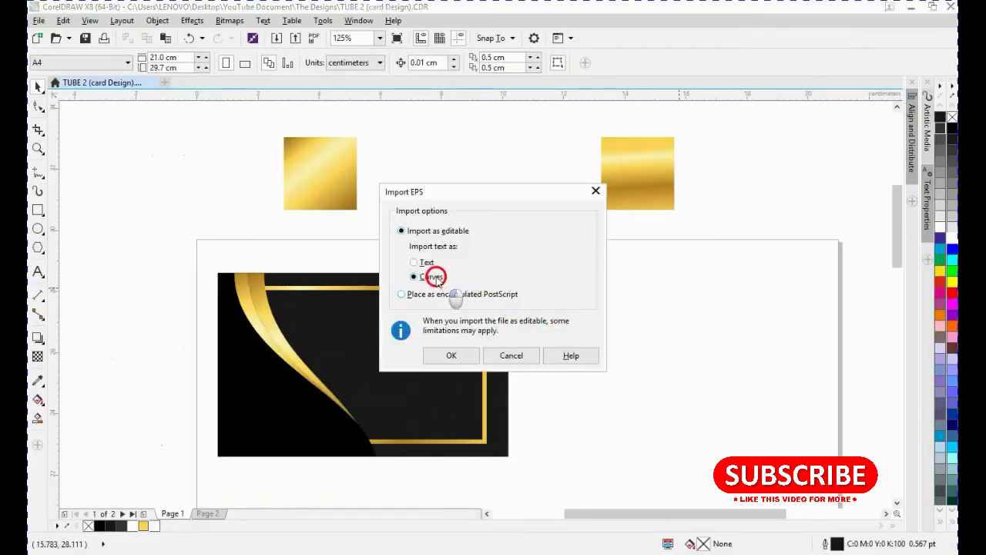
click(457, 356)
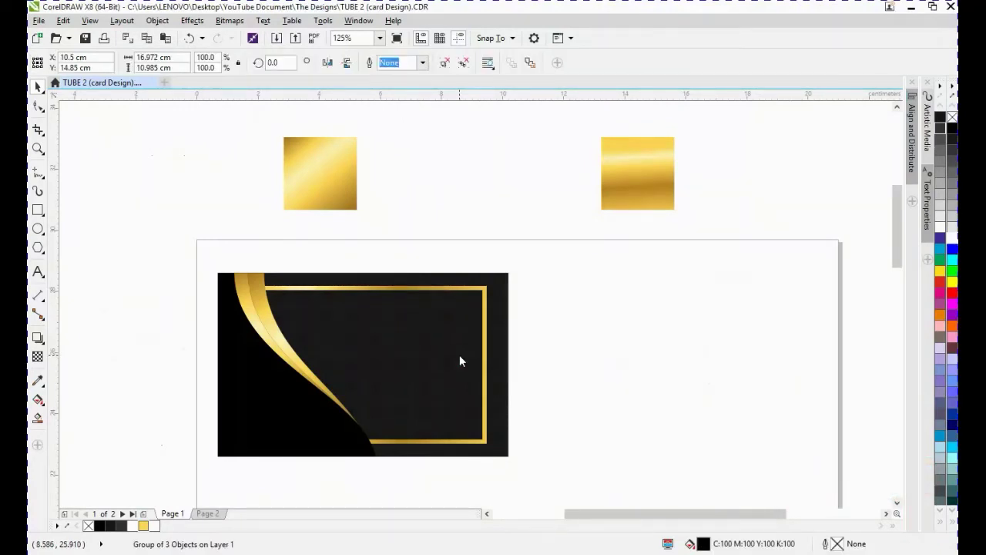
- Scale the logo down to about 2.96 × 1.91 cm at the card's center
key(F4)
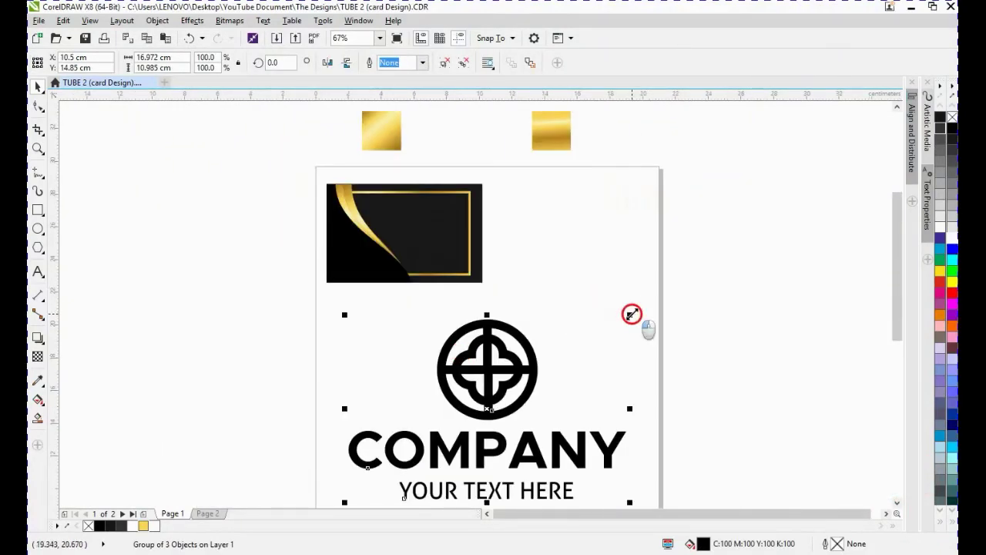
drag(630, 314, 417, 230)
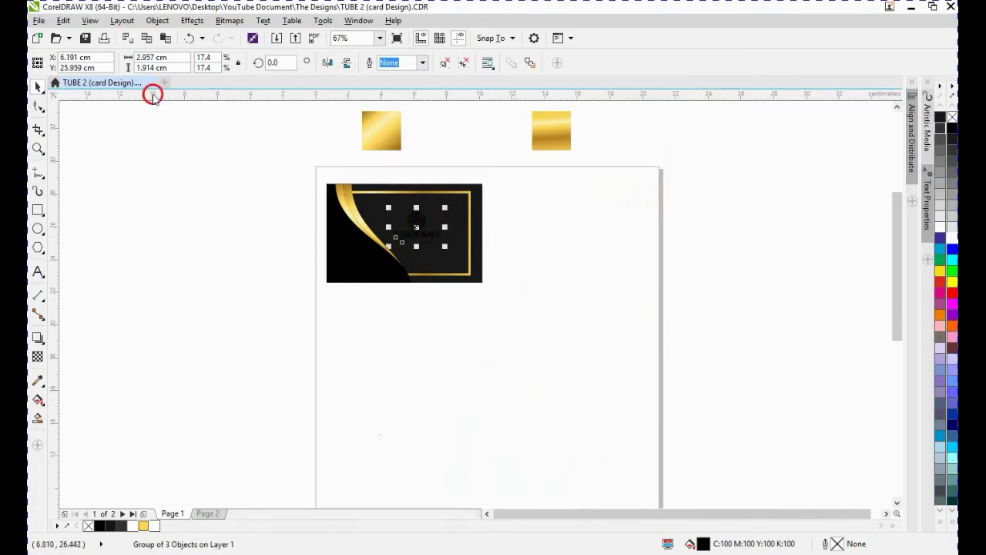
- Copy the fill from the left gold gradient square onto the logo
click(63, 20)
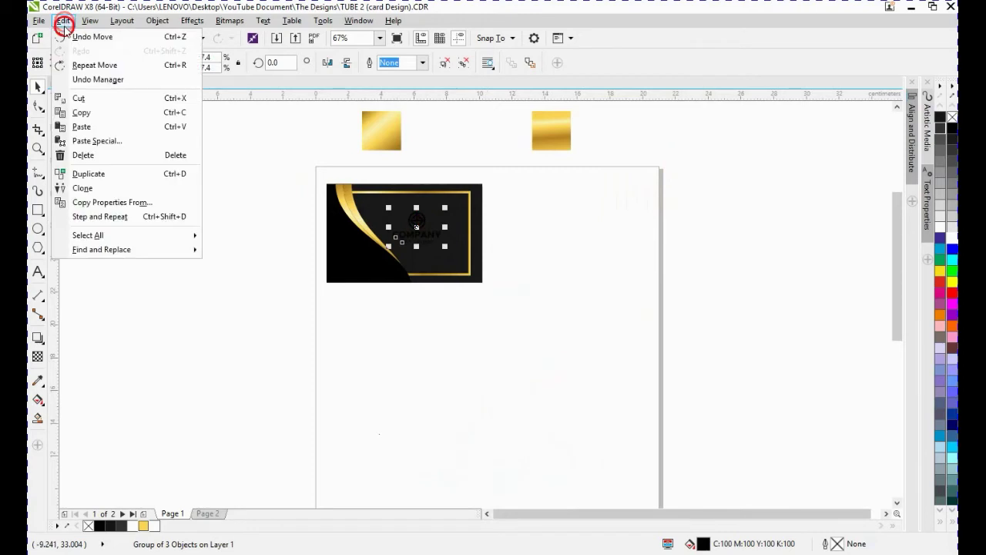
click(113, 203)
click(378, 268)
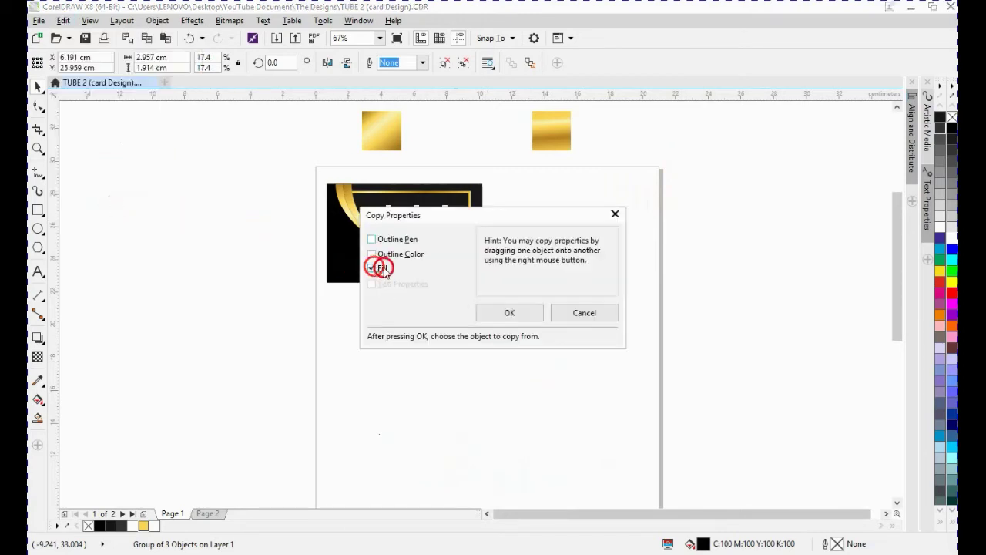
click(508, 311)
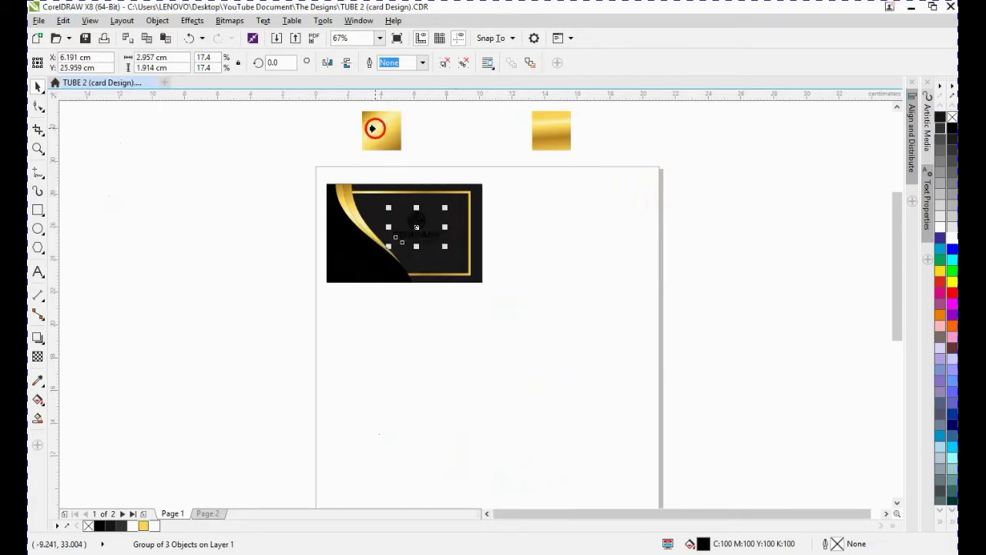
click(373, 129)
- Enlarge the logo to about 3.63 × 2.35 cm within the frame
drag(245, 163, 565, 360)
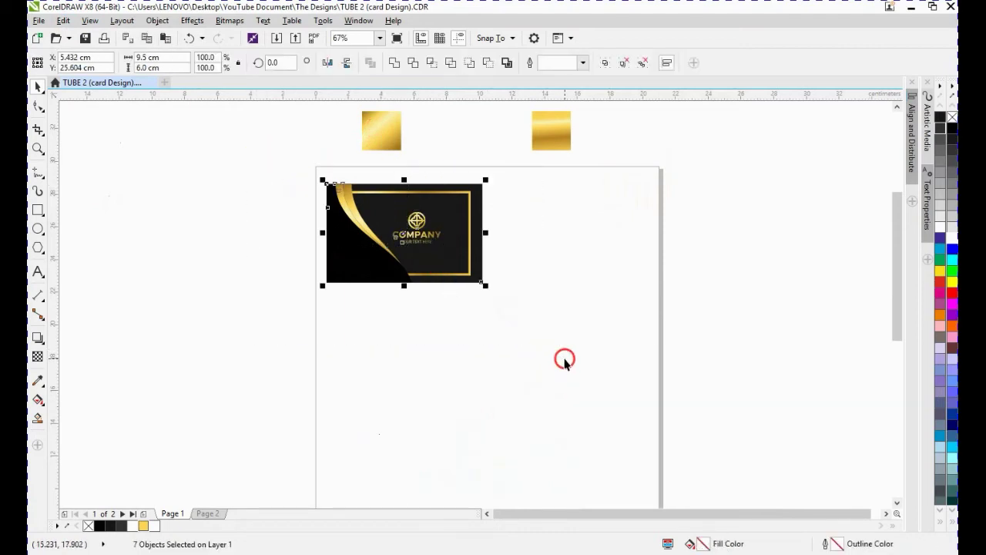
key(shift+F2)
click(847, 279)
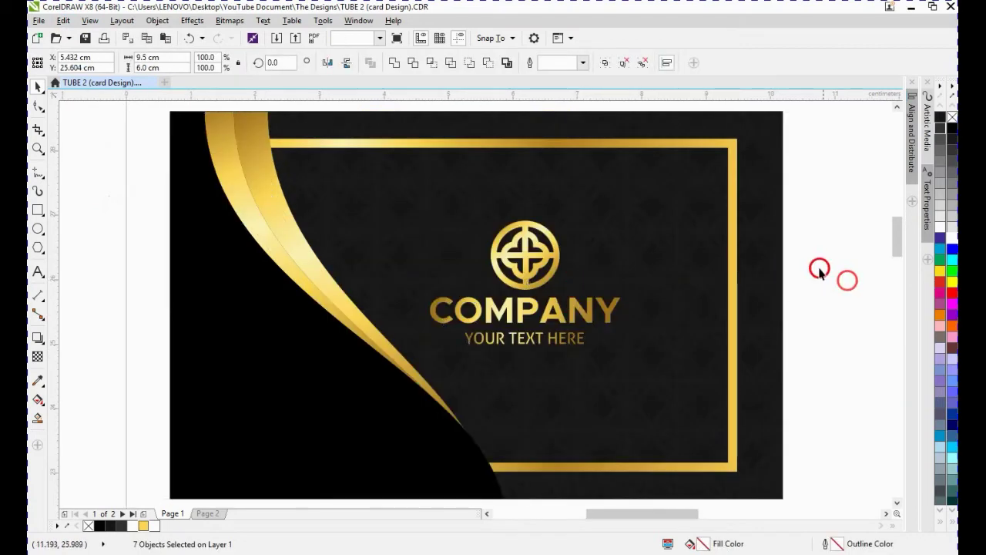
drag(828, 192, 403, 365)
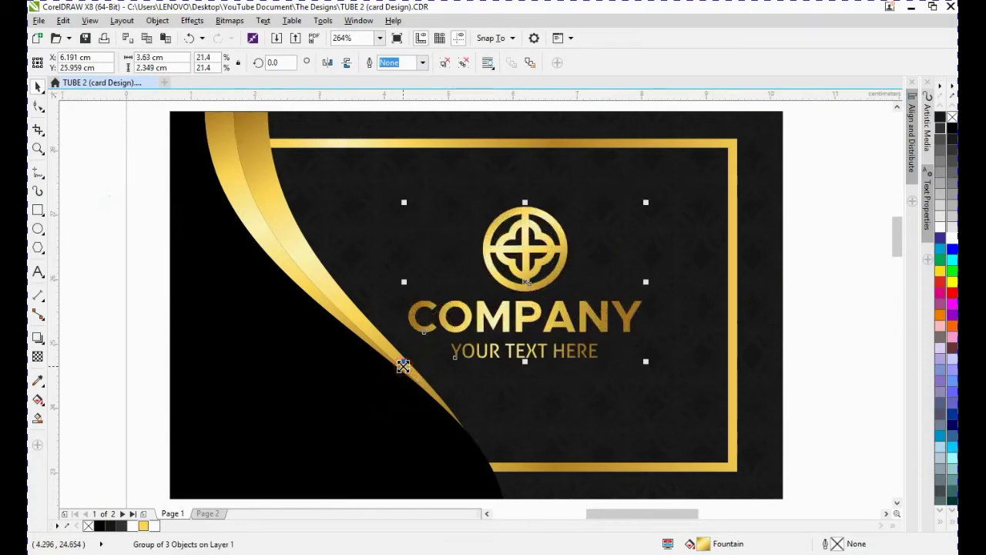
scroll(403, 365, down, 2)
scroll(403, 365, up, 2)
click(667, 267)
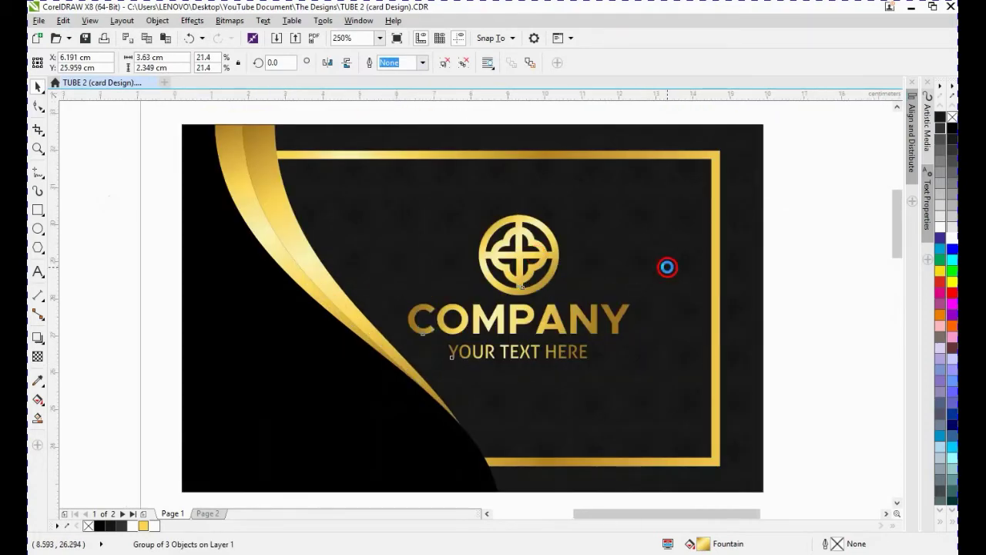
- Select all elements of the finished card and zoom in on them to check its overall size
scroll(667, 268, down, 2)
click(540, 269)
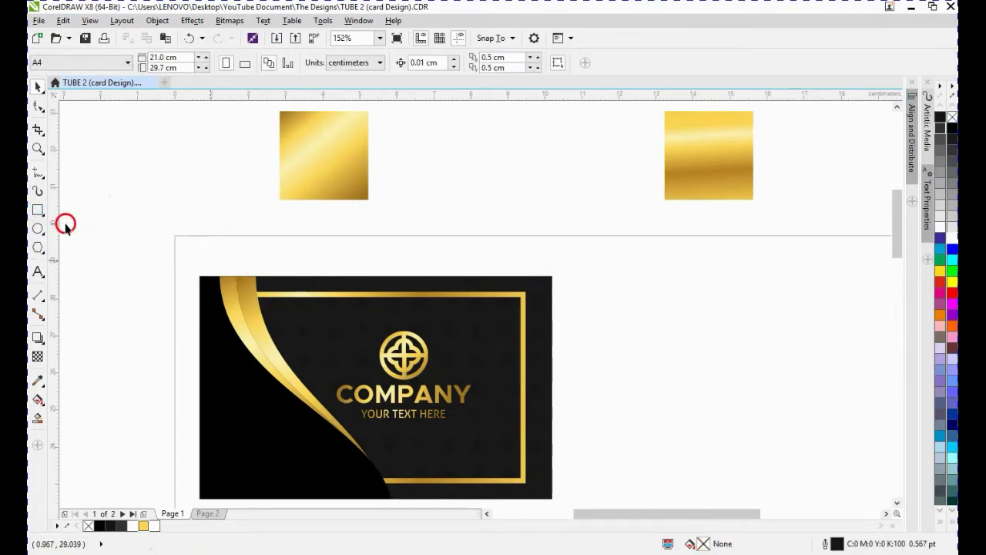
click(177, 272)
drag(176, 270, 623, 484)
key(shift+F2)
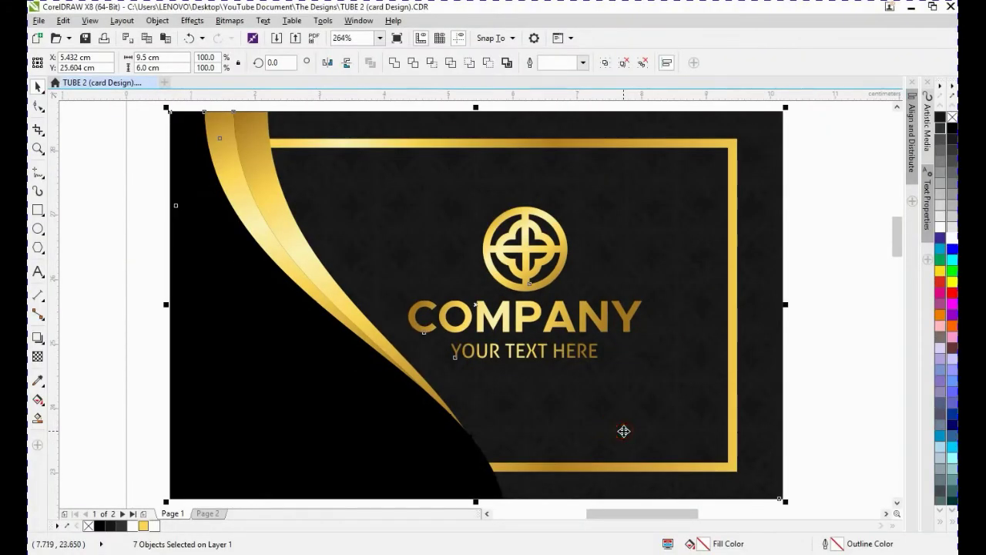
- Draw a rectangle beside the card and set its size to 9.5 × 6 cm
scroll(627, 409, down, 3)
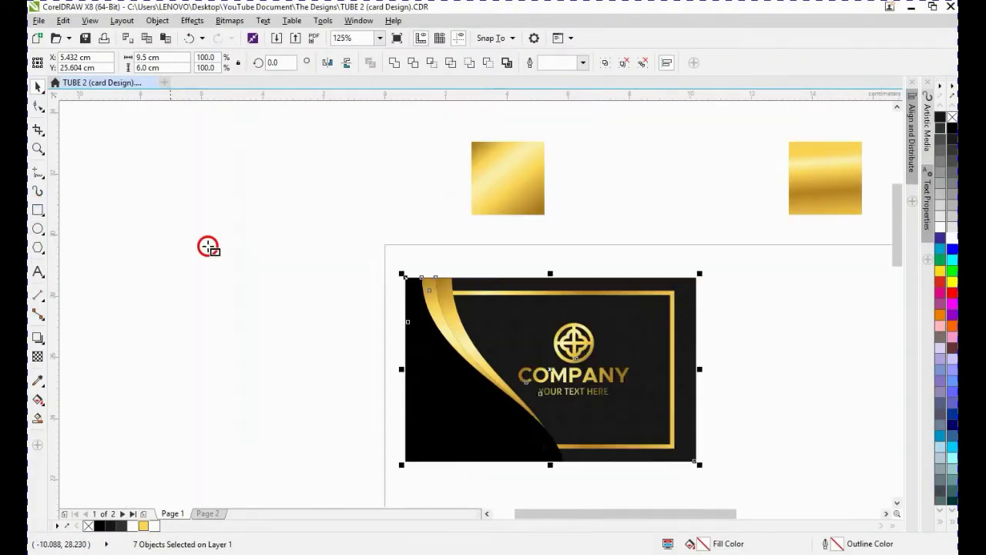
drag(746, 275, 830, 417)
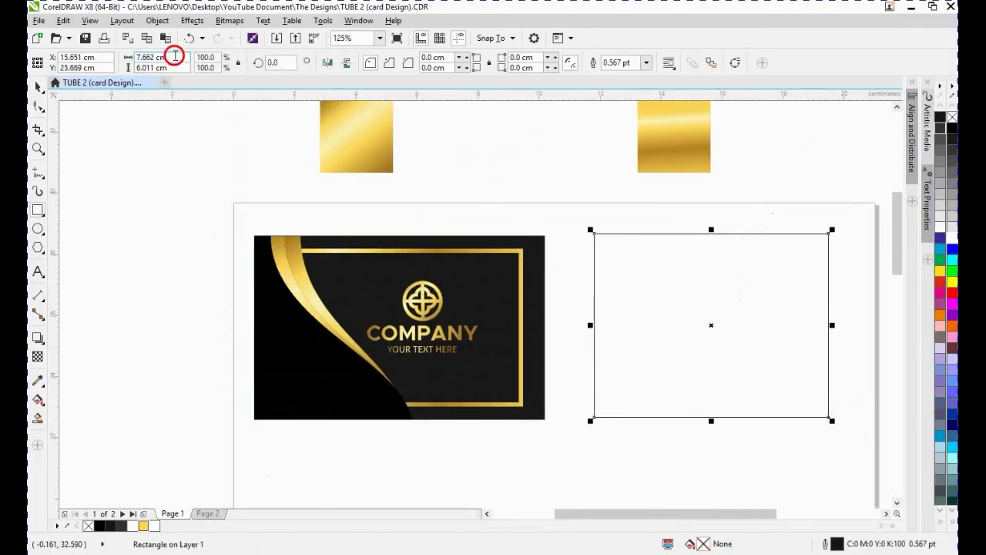
drag(175, 56, 121, 59)
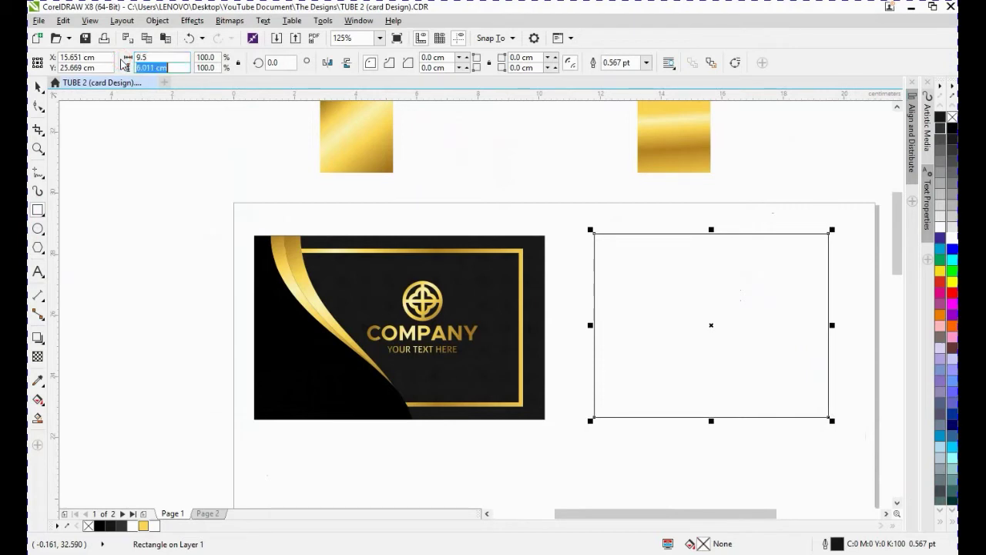
text(6)
key(Return)
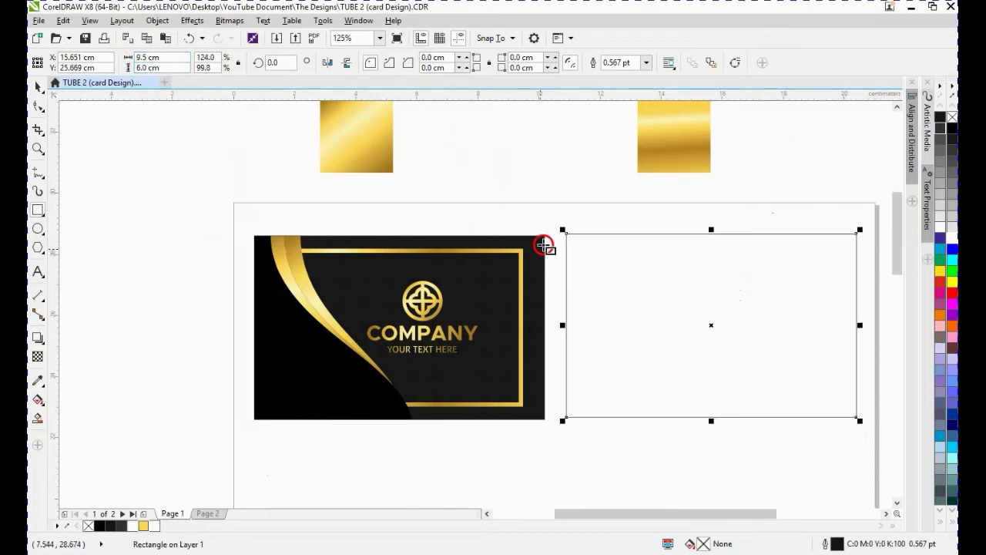
- Duplicate the rectangle while narrowing the copy to about 4.6 cm wide from its right side
shift+click(538, 242)
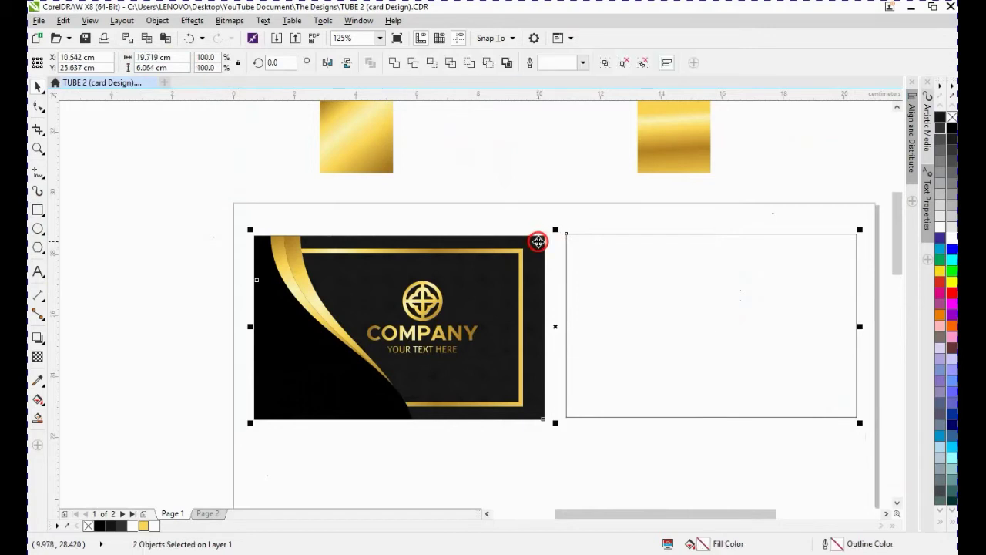
click(848, 335)
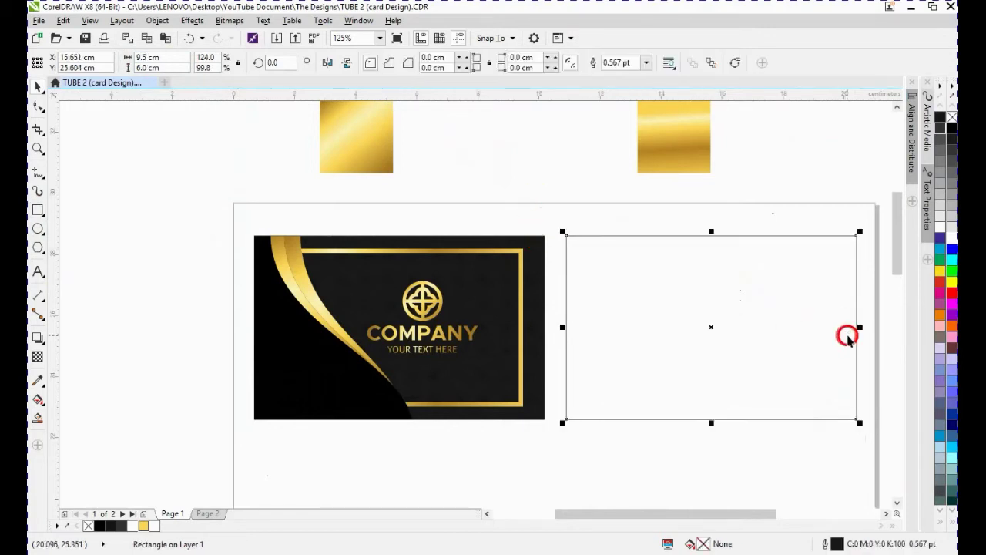
drag(861, 329, 712, 322)
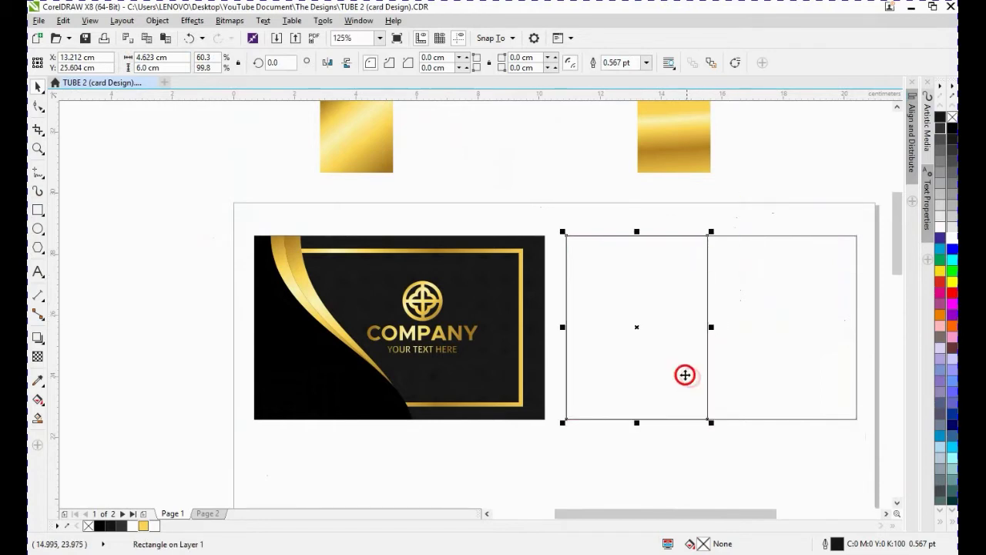
- Convert the narrow rectangle to curves and move its right nodes to form a slanted triangle
click(38, 106)
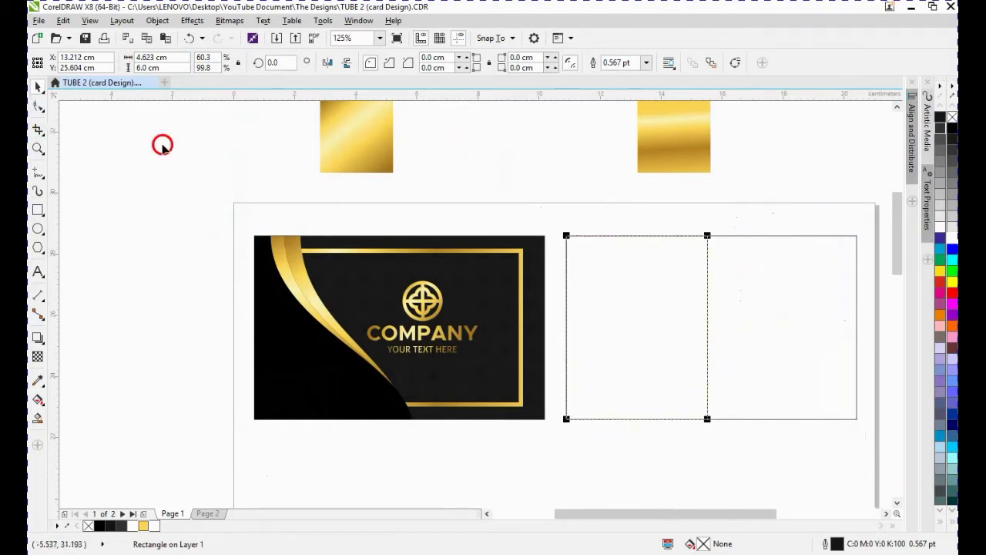
right_click(654, 267)
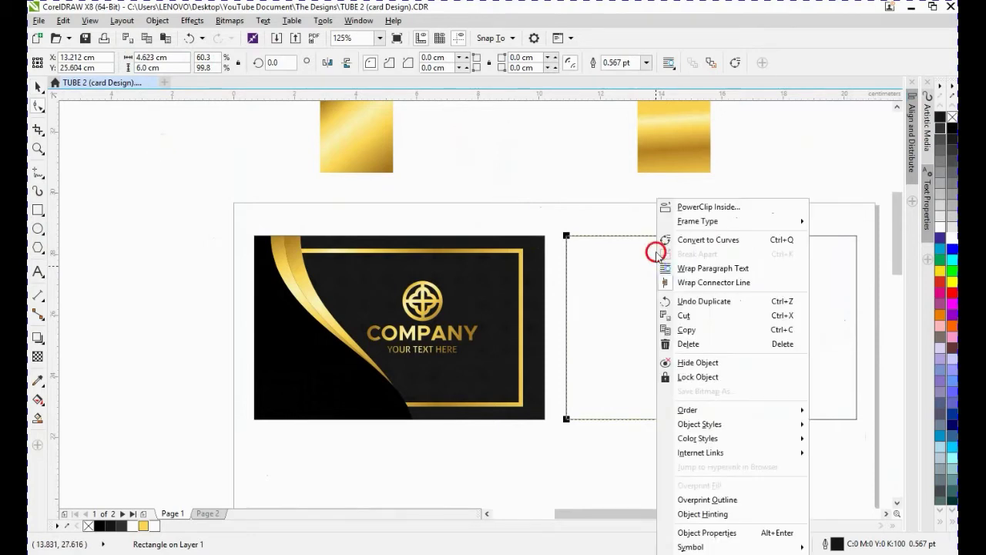
click(703, 242)
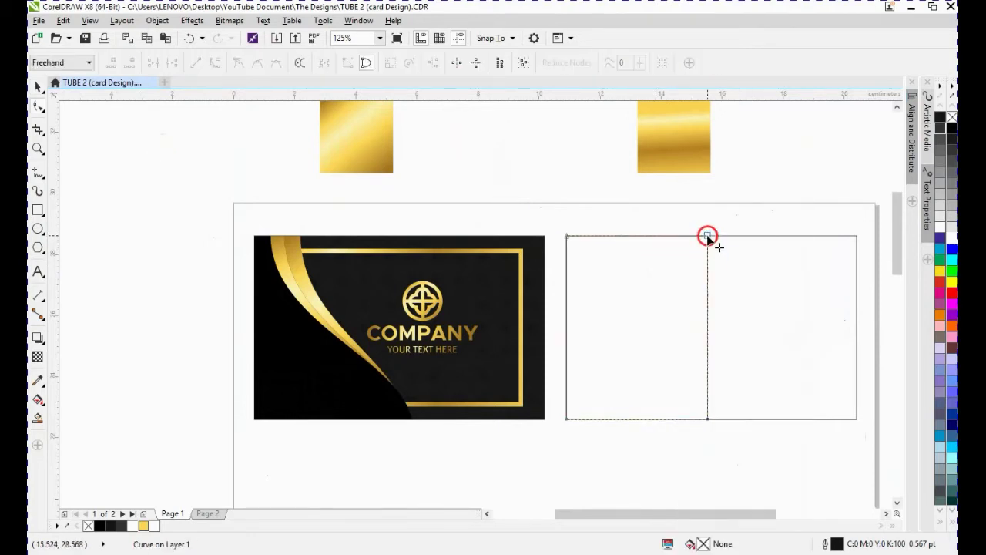
mouse_move(709, 238)
mouse_down()
mouse_move(690, 237)
mouse_move(713, 236)
mouse_up()
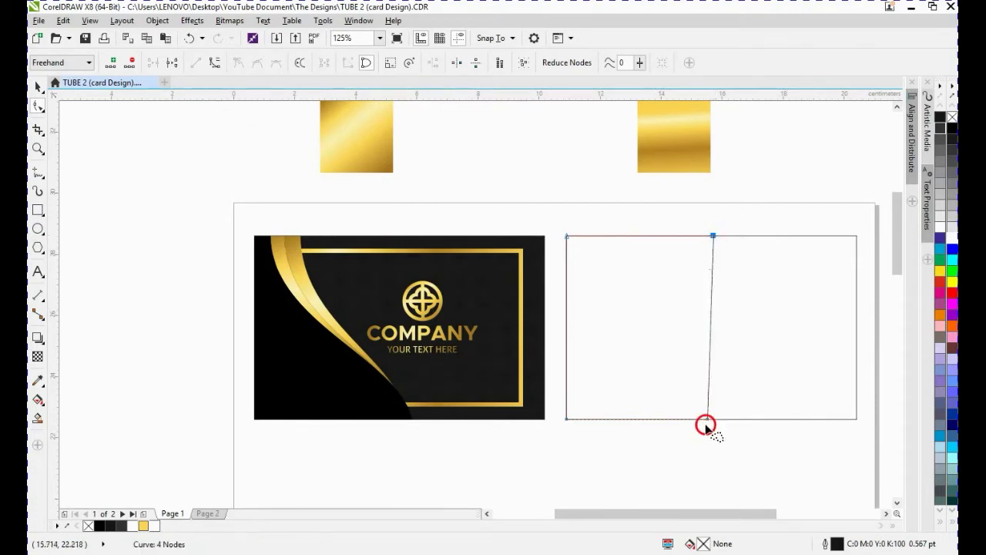
drag(706, 423, 592, 419)
- Turn the triangle's diagonal edge into a curve and bend it into a sweeping arc with its handles
right_click(620, 377)
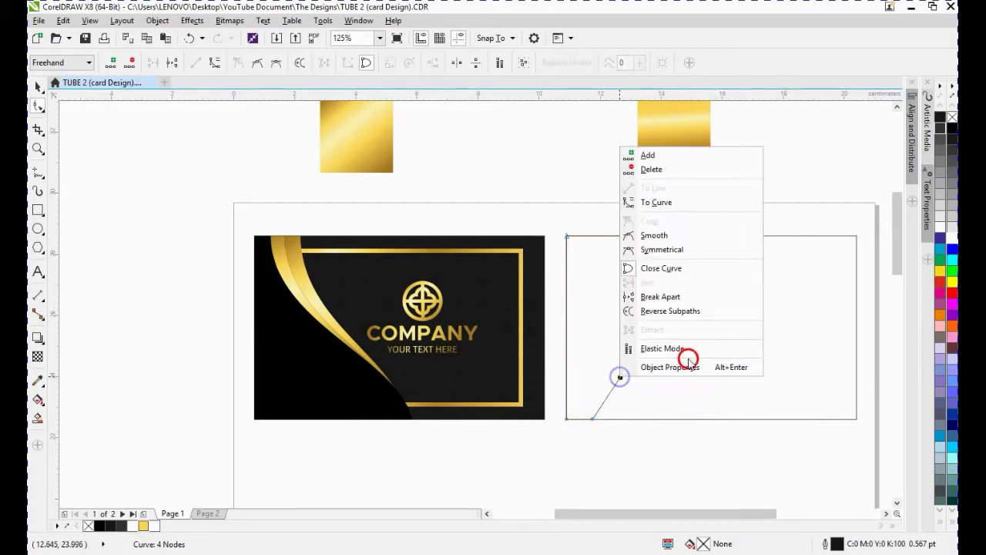
click(676, 203)
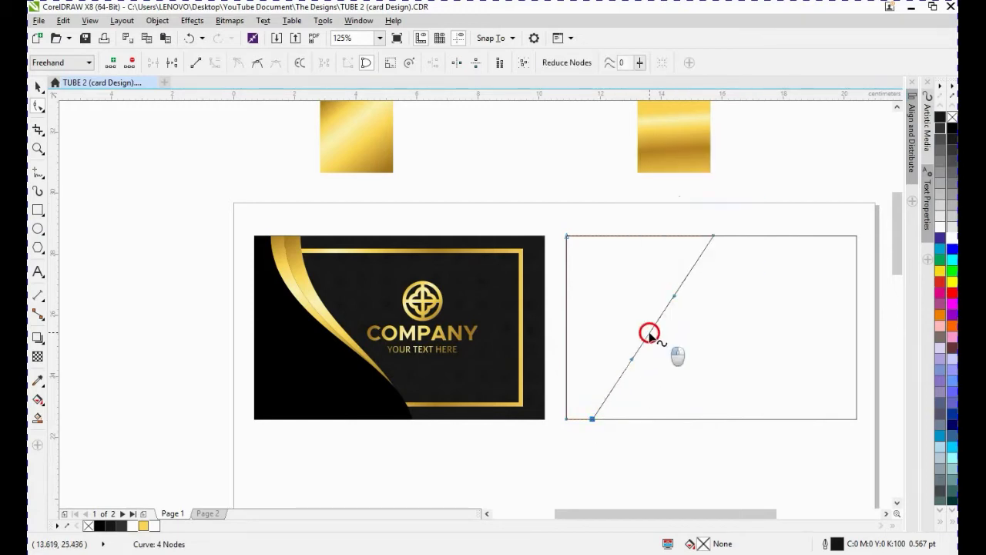
drag(651, 331, 729, 343)
drag(741, 296, 740, 290)
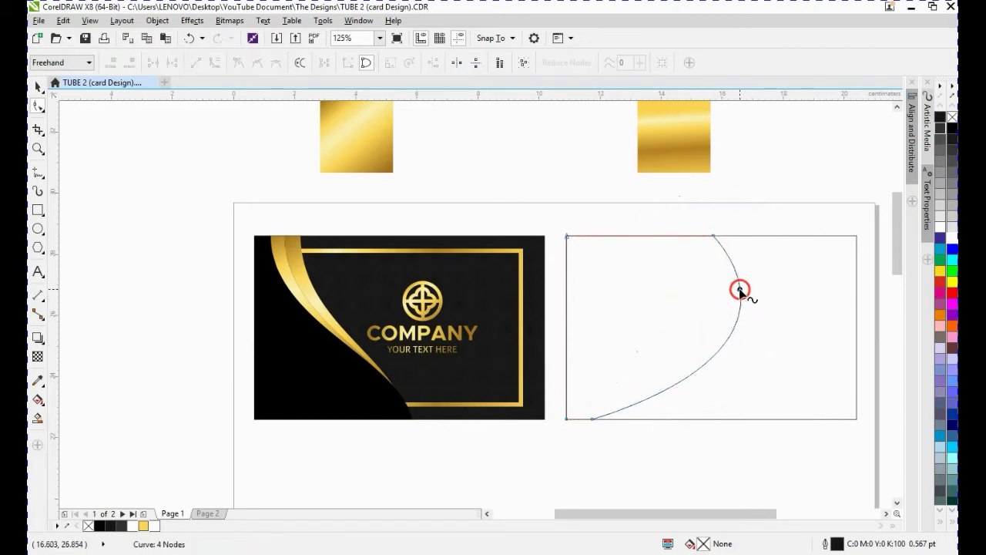
click(714, 234)
click(714, 238)
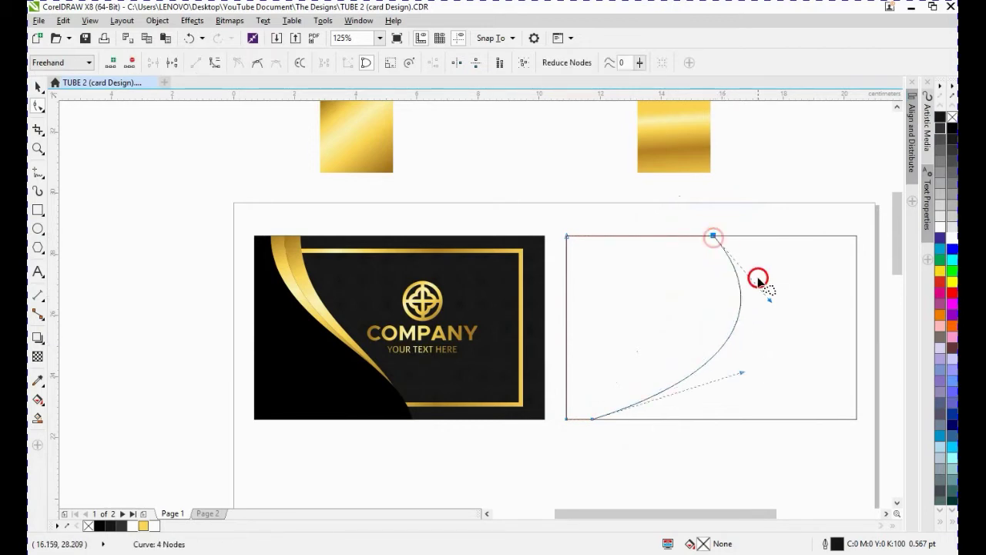
drag(770, 303, 761, 283)
drag(740, 375, 737, 387)
key(space)
click(620, 401)
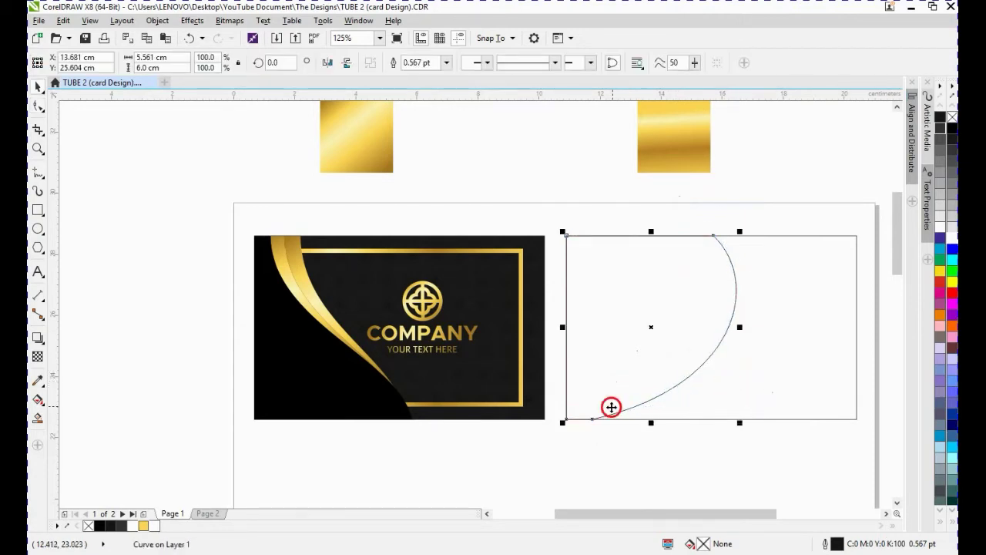
- Duplicate the curved shape slightly to the right and reshape the copy's lower curve handle
click(605, 346)
mouse_move(645, 426)
mouse_down()
mouse_move(683, 422)
mouse_move(630, 419)
mouse_move(667, 411)
mouse_up()
click(40, 108)
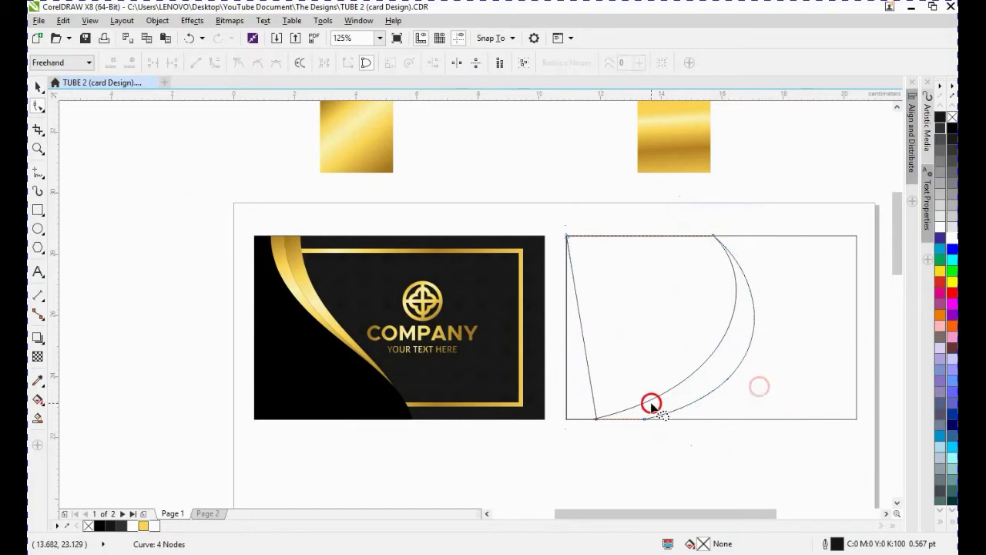
click(647, 418)
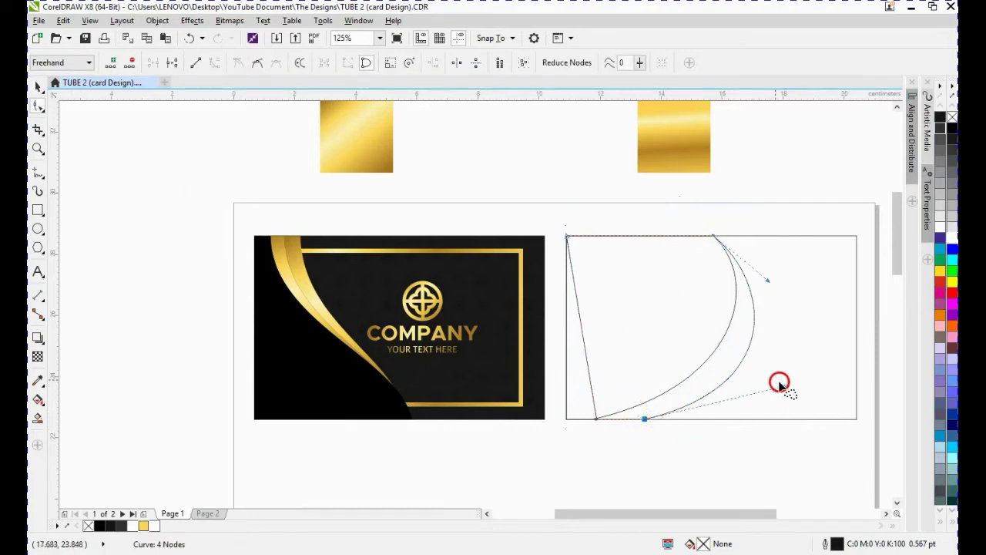
drag(786, 389, 744, 388)
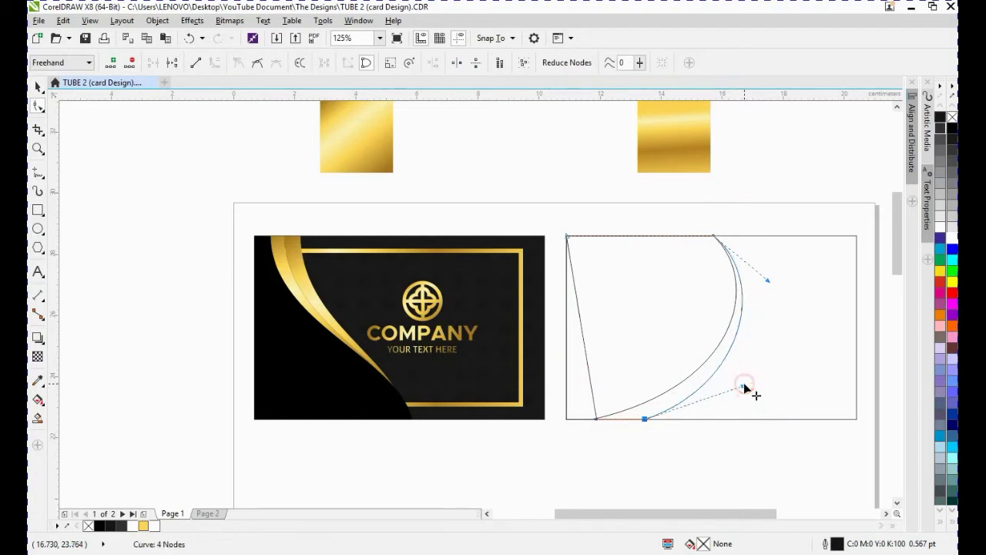
key(space)
- Make another offset copy of the curved shape and adjust its lower curve handle
click(643, 352)
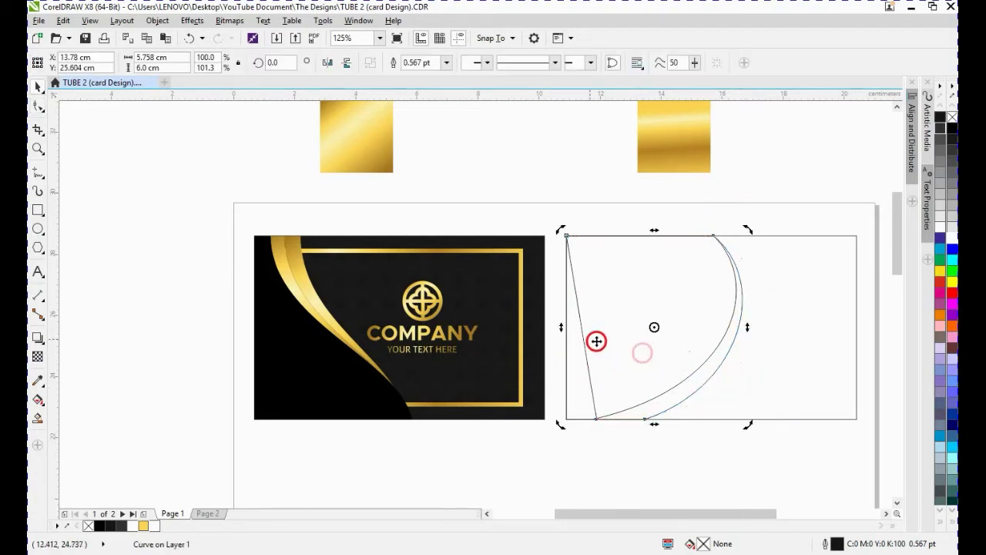
drag(654, 422, 699, 423)
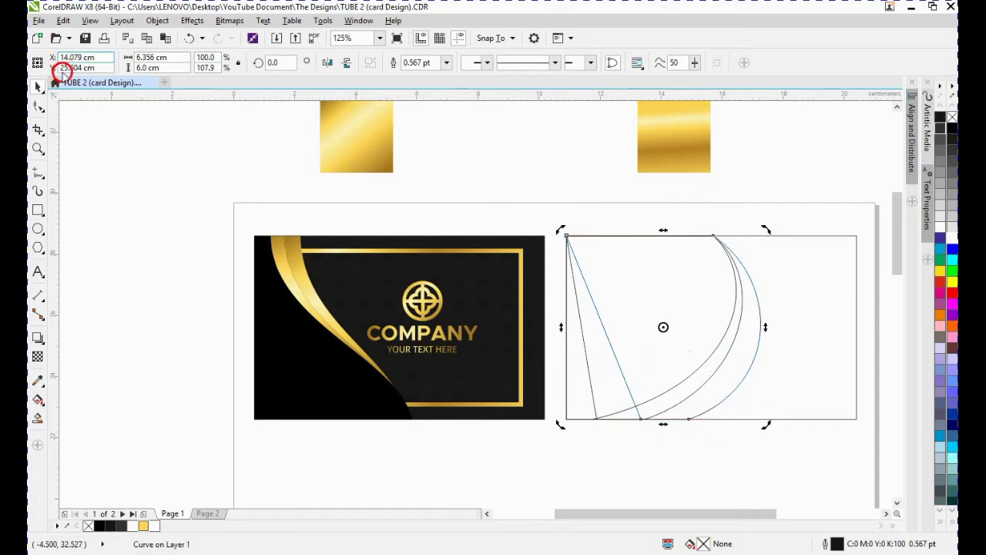
click(38, 105)
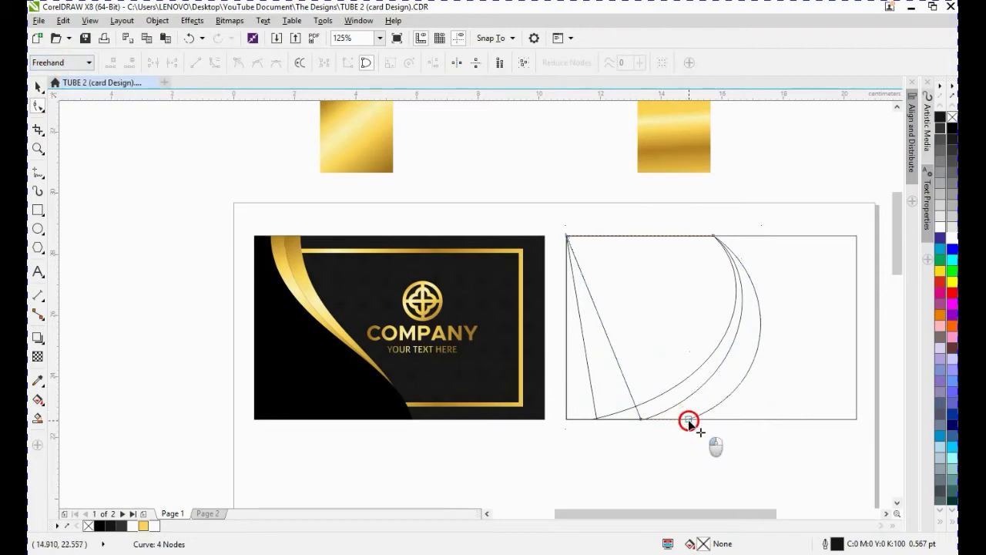
drag(688, 419, 673, 420)
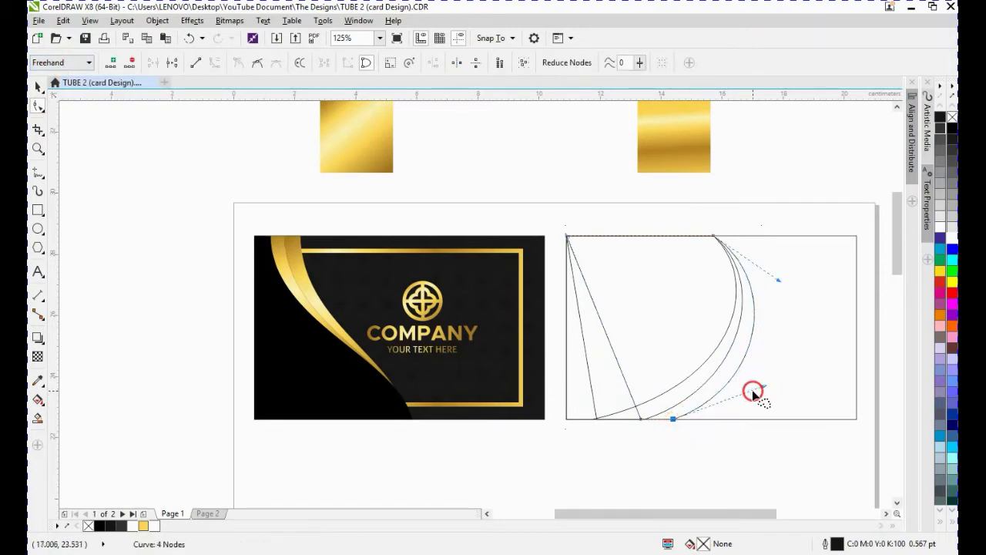
key(ctrl+z)
drag(780, 386, 750, 389)
key(space)
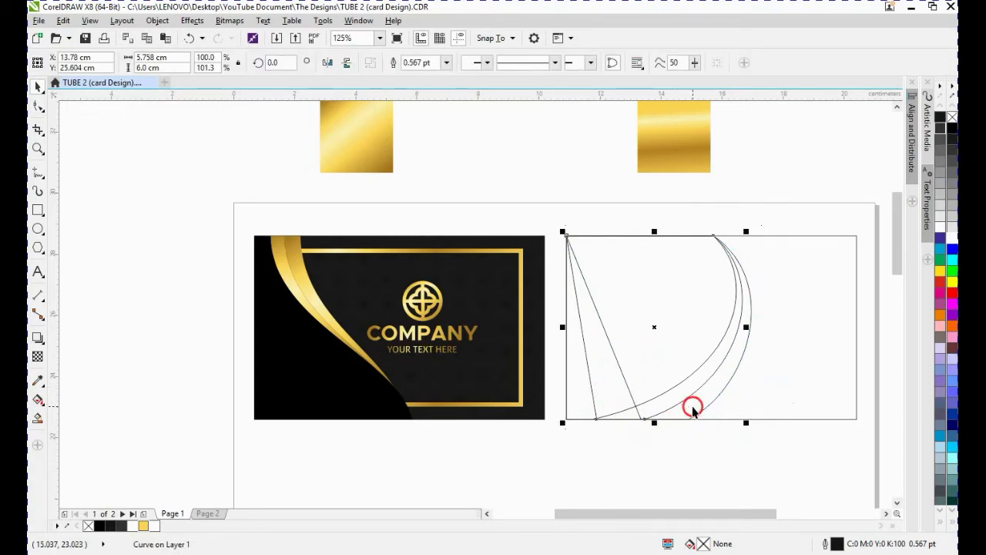
- Trim the overlapping curved shapes against each other to cut them into thin bands
shift+click(693, 405)
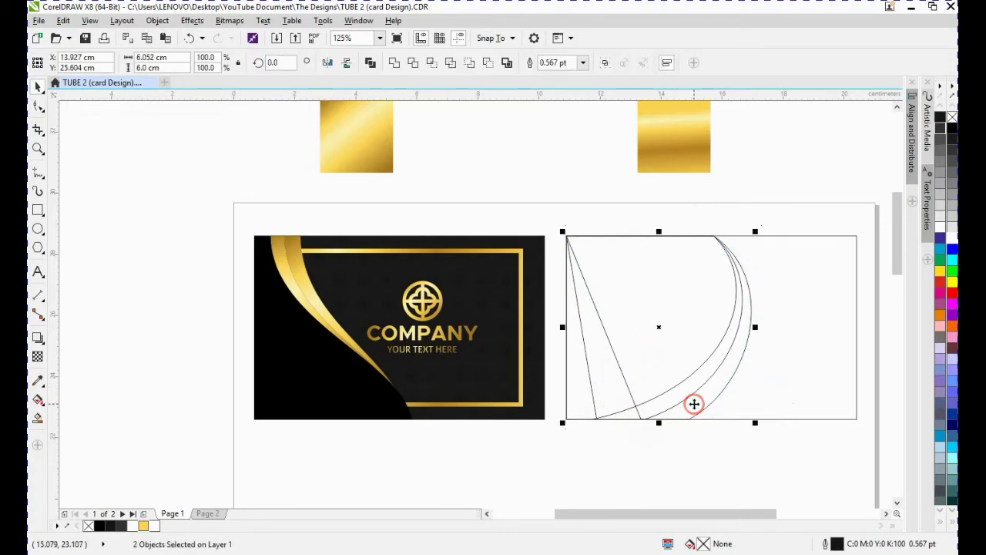
click(413, 64)
click(539, 139)
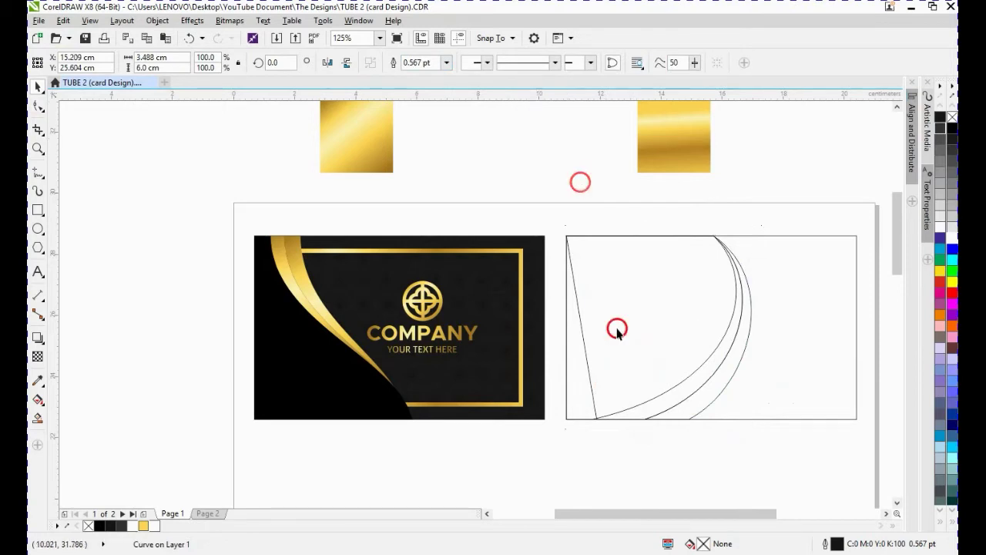
click(588, 391)
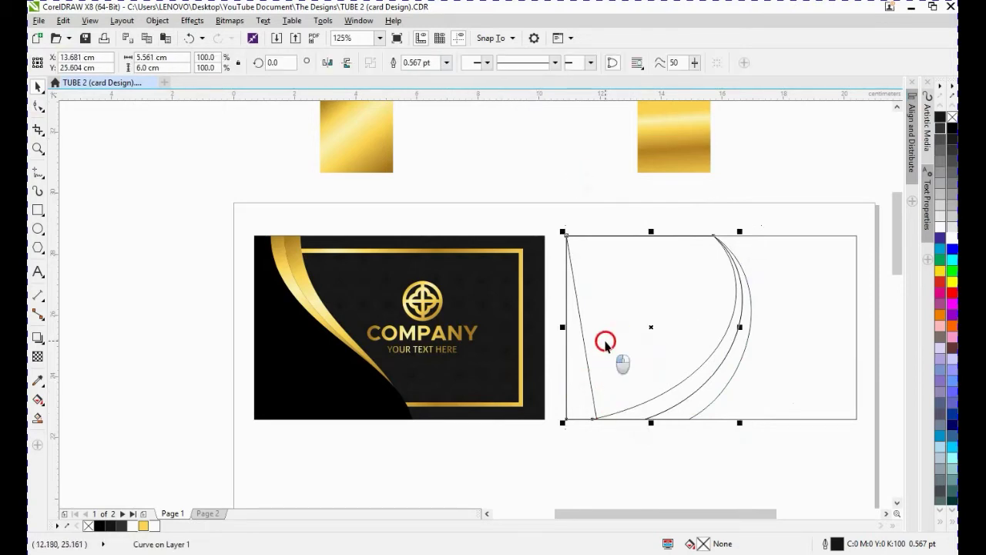
shift+click(605, 344)
click(413, 63)
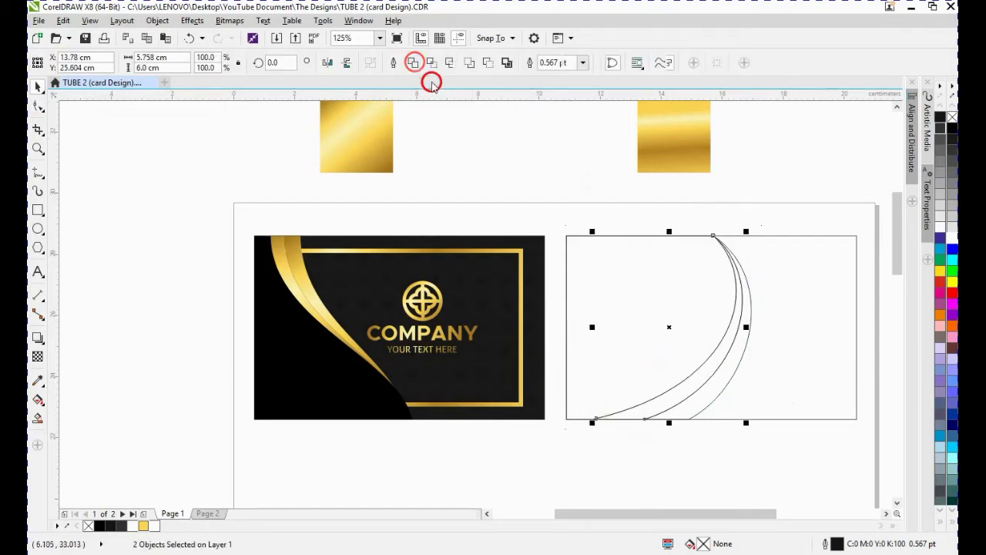
- Try moving one trimmed band to the left, then undo the move
click(719, 260)
click(716, 362)
drag(717, 362, 680, 352)
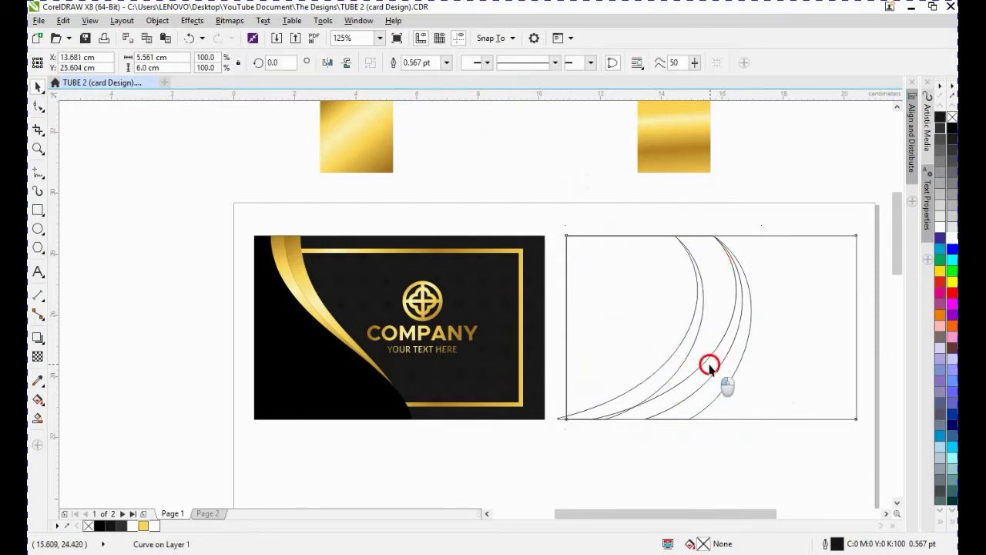
click(698, 363)
click(741, 456)
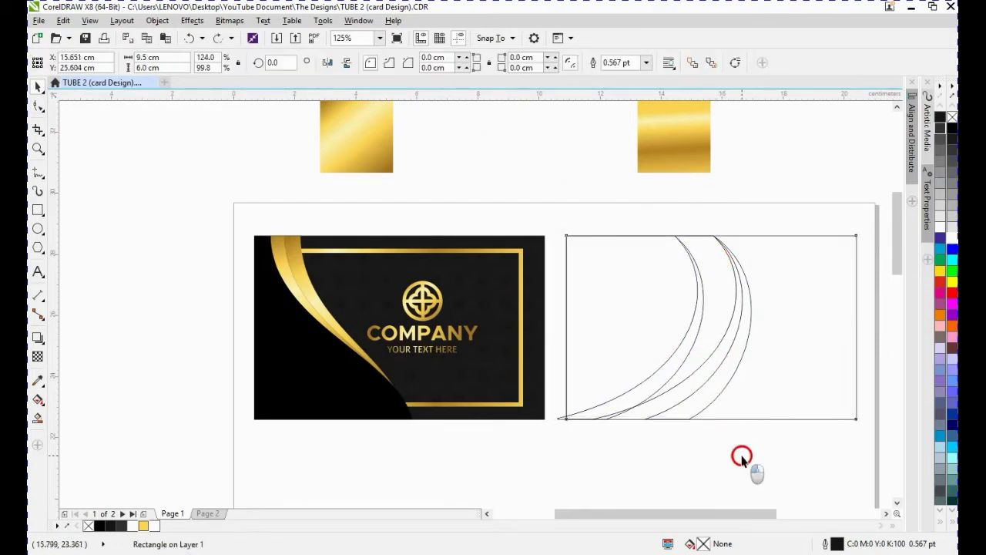
key(ctrl+z)
click(729, 448)
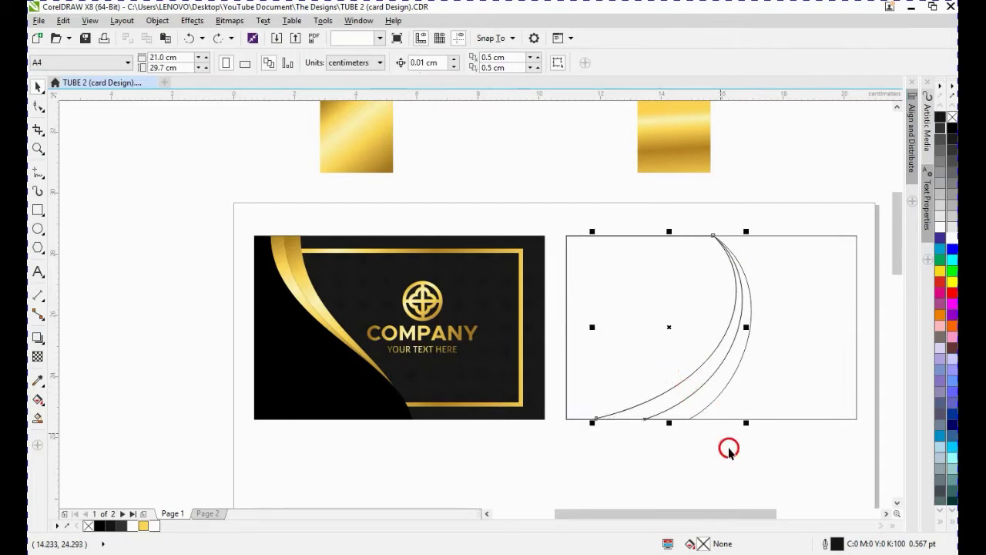
- Spread the trimmed curved bands apart horizontally across the rectangle
click(695, 376)
click(706, 399)
shift+click(707, 400)
drag(700, 401, 836, 398)
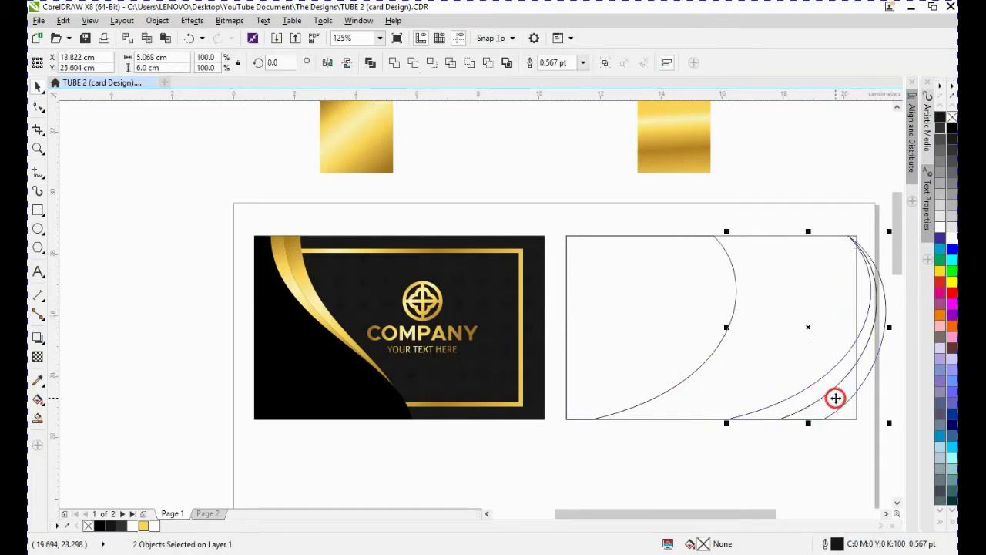
click(790, 198)
click(826, 382)
drag(825, 385, 753, 374)
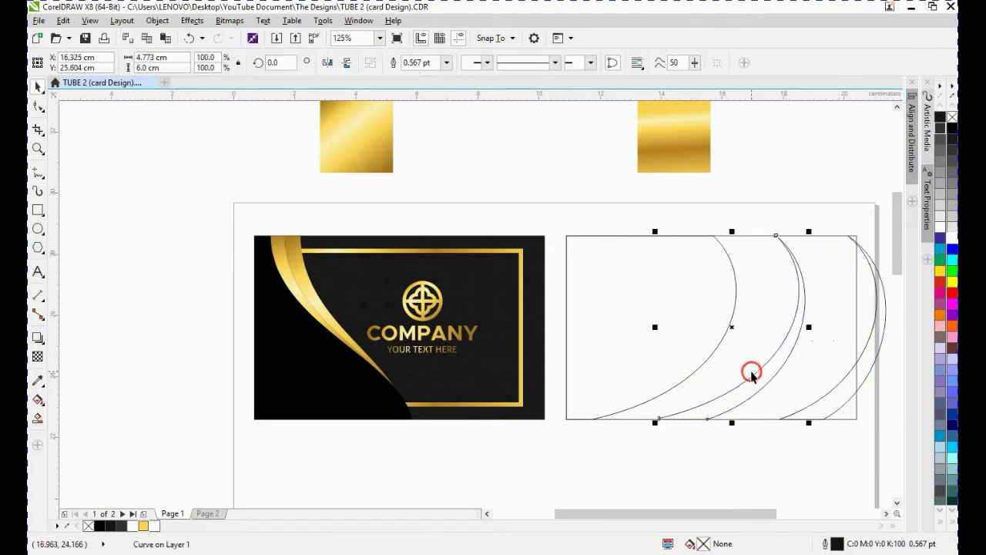
- Undo the last two moves of the curved bands
key(ctrl+z)
key(ctrl+z)
click(769, 453)
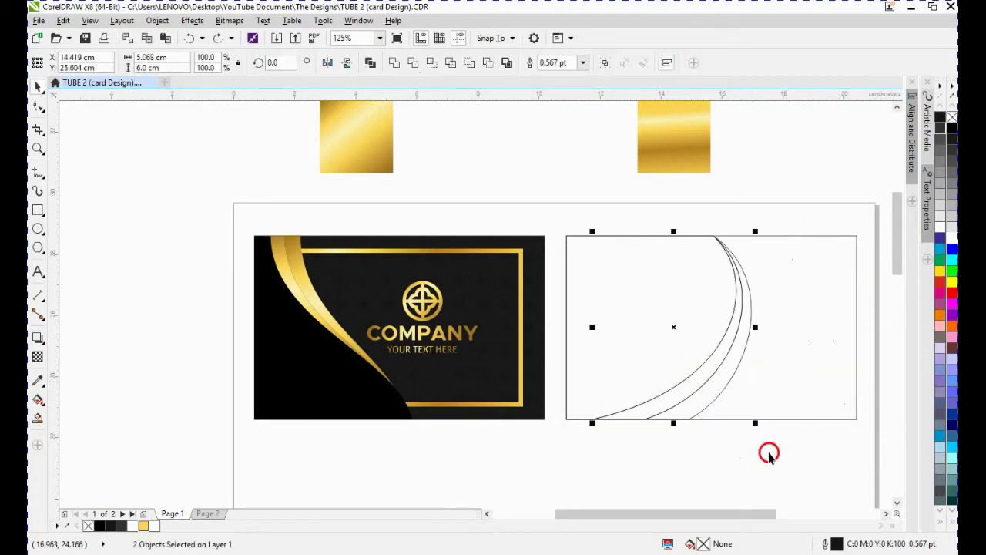
- Copy the gold gradient fill from the right gold swatch onto both thin curved bands
click(687, 135)
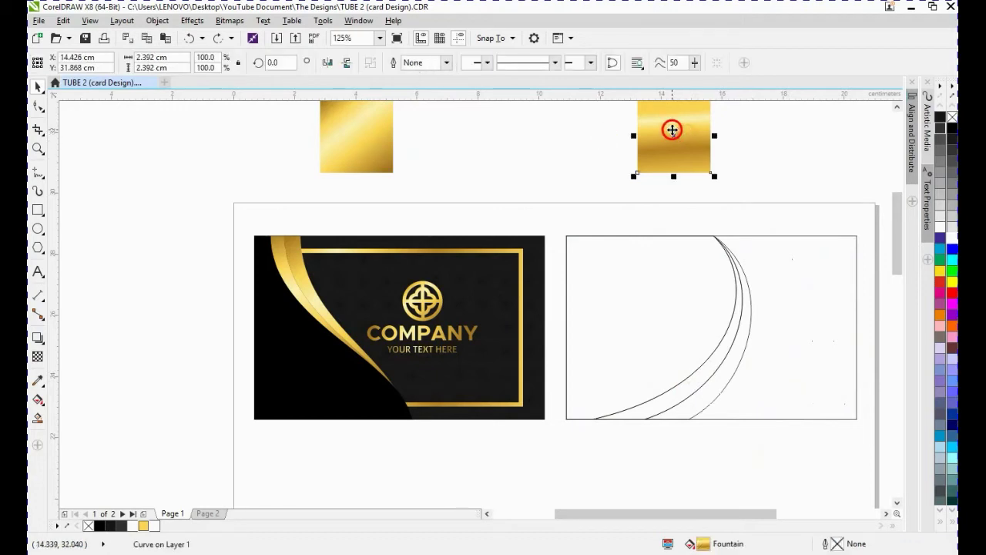
drag(673, 130, 715, 374)
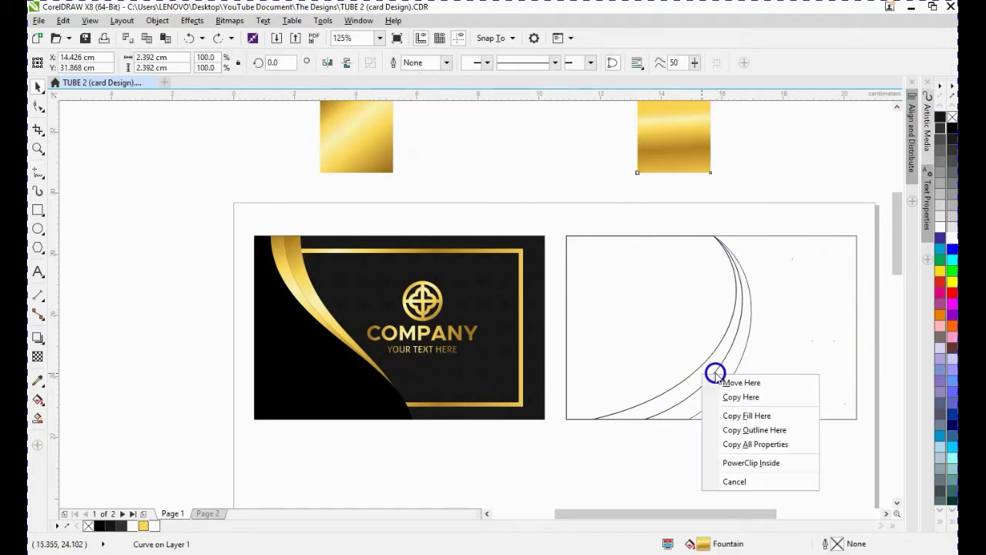
click(748, 445)
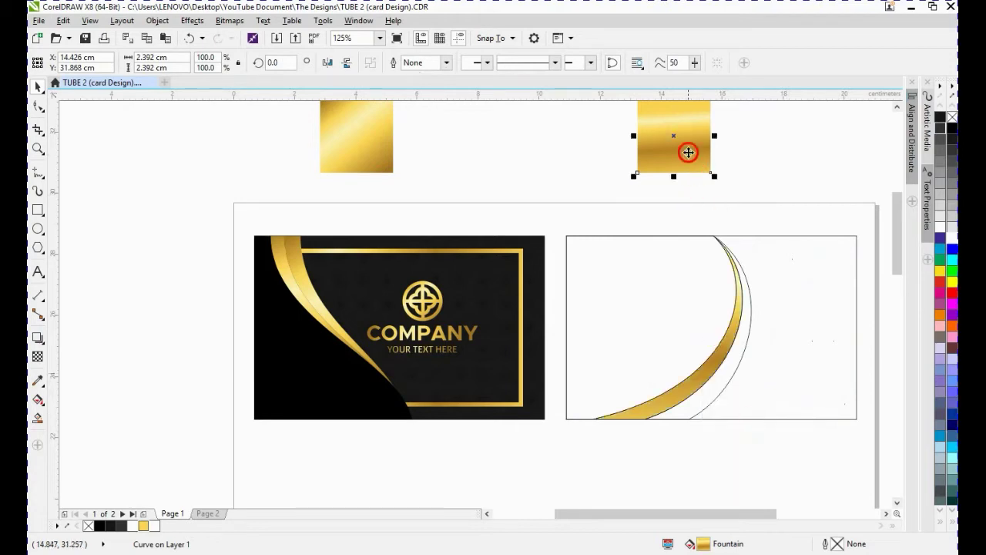
drag(688, 151, 729, 372)
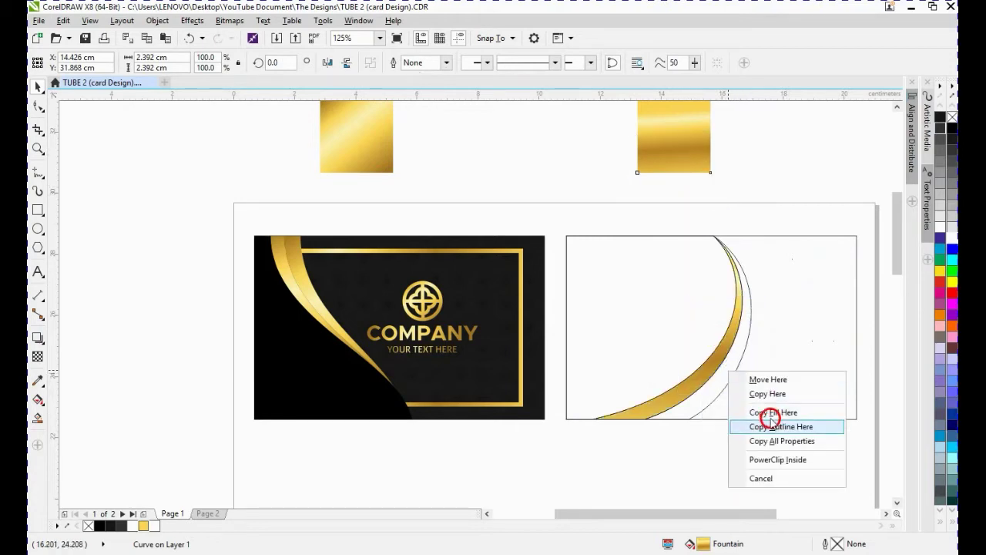
click(771, 425)
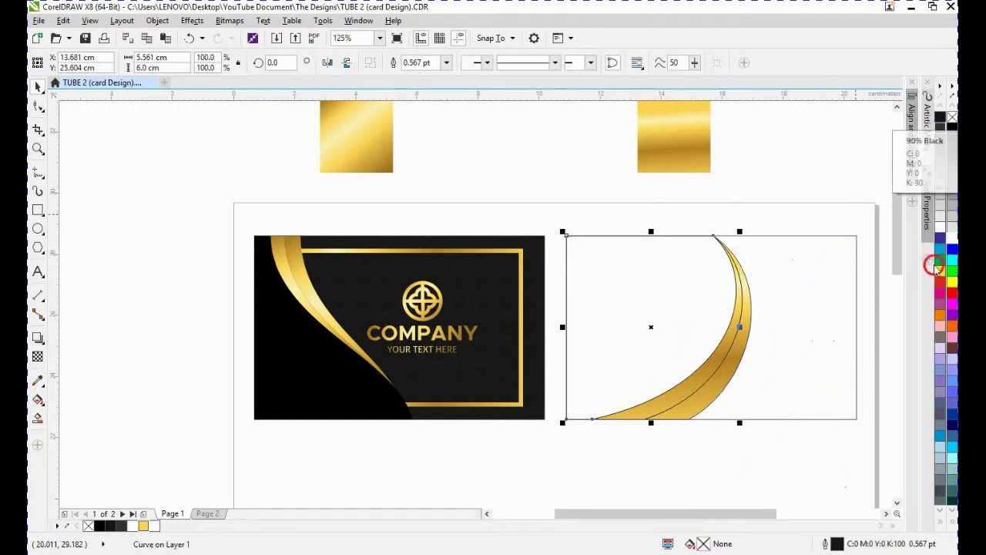
- Fill the large curved shape left of the bands with rich black C100 M100 Y100 K100
click(940, 520)
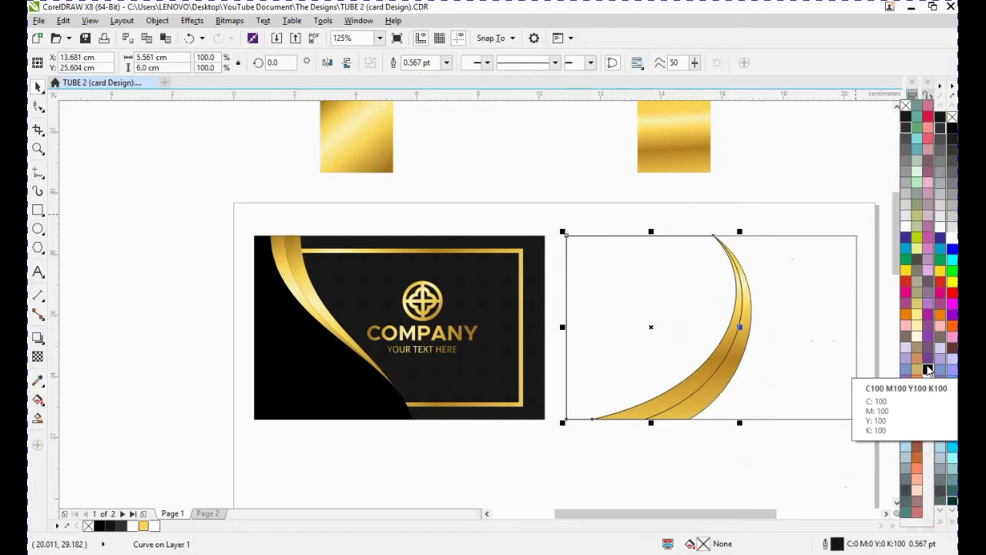
click(927, 370)
click(744, 470)
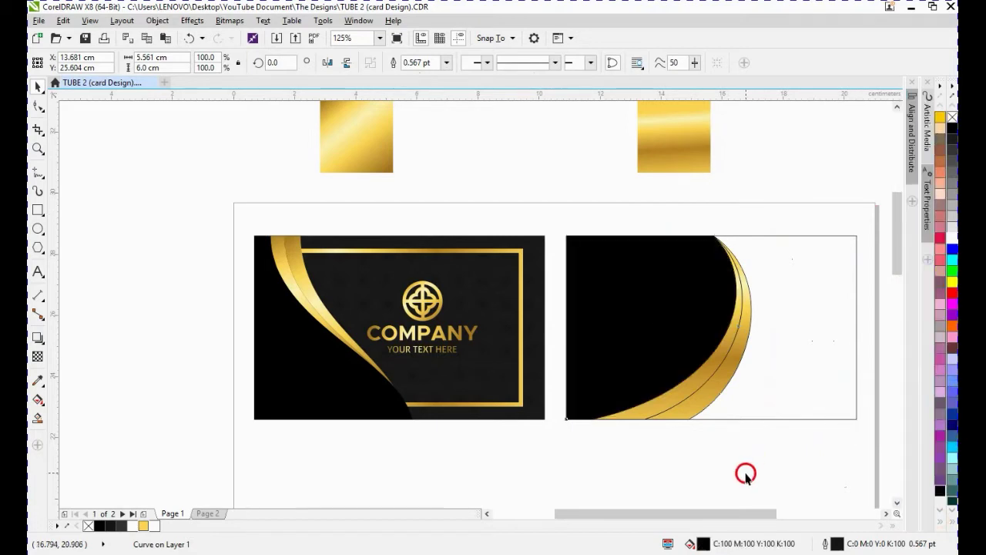
- Reorient the outer gold band's gradient along its curve with the Interactive Fill handles
click(719, 374)
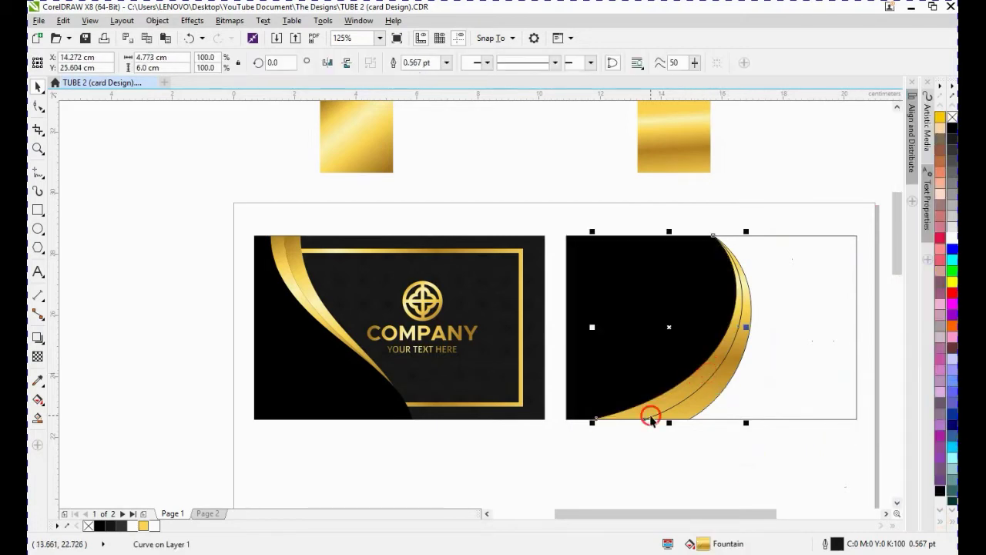
click(38, 399)
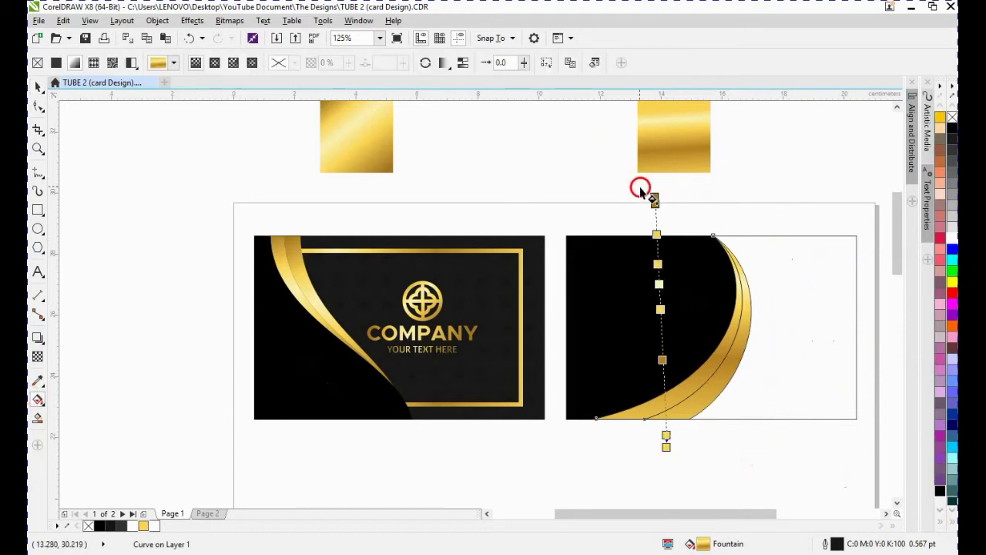
drag(653, 198, 720, 230)
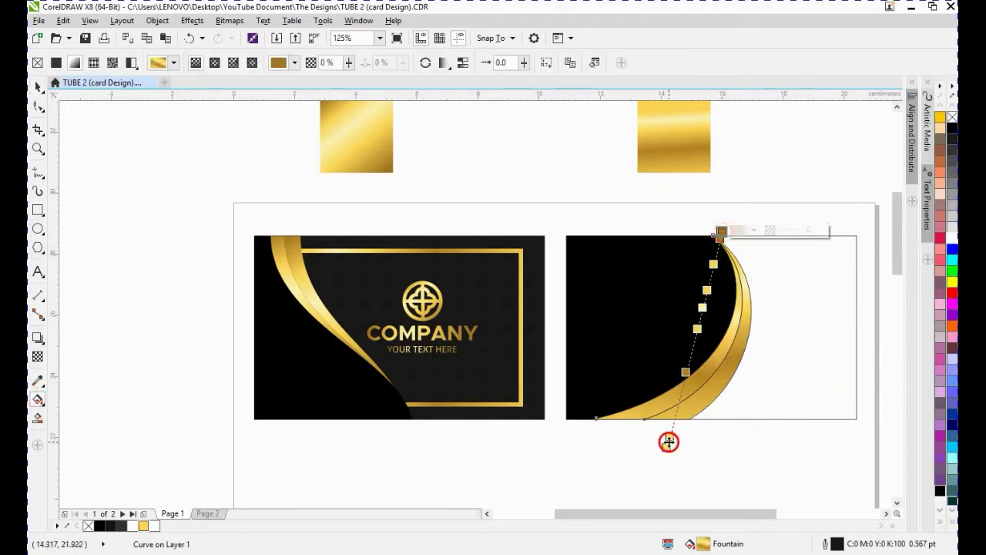
drag(663, 447, 618, 421)
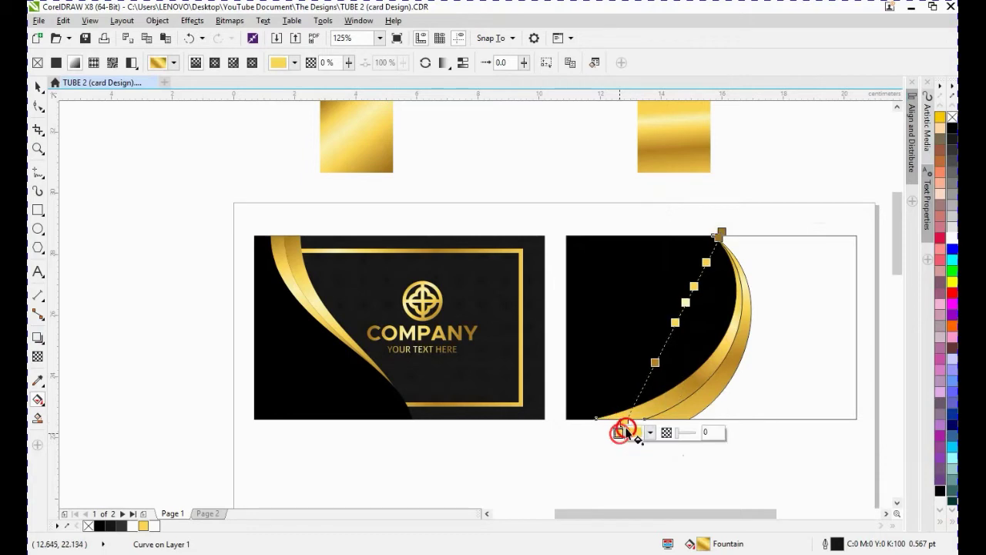
- Open the outer band's fill settings and edit the gradient rotation angle
key(space)
double_click(701, 543)
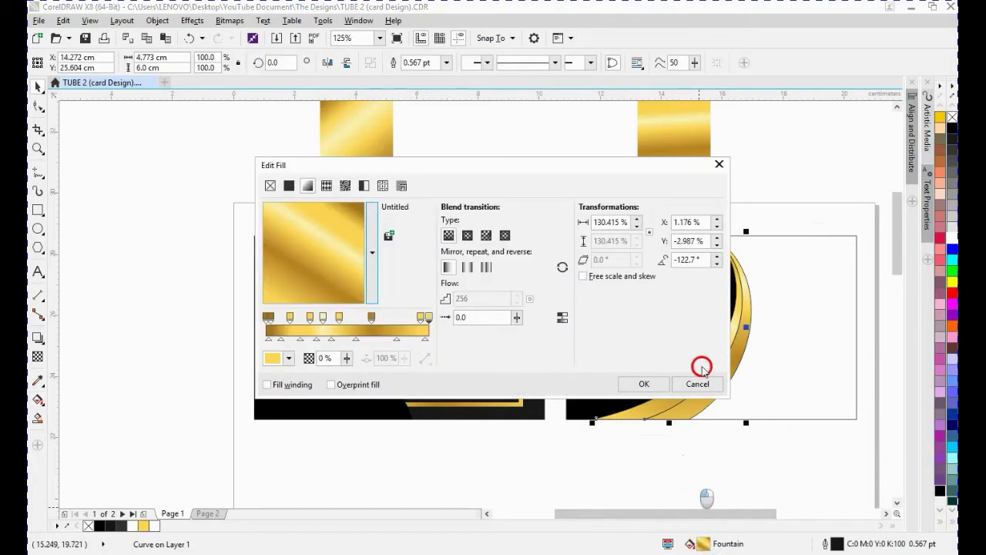
double_click(698, 261)
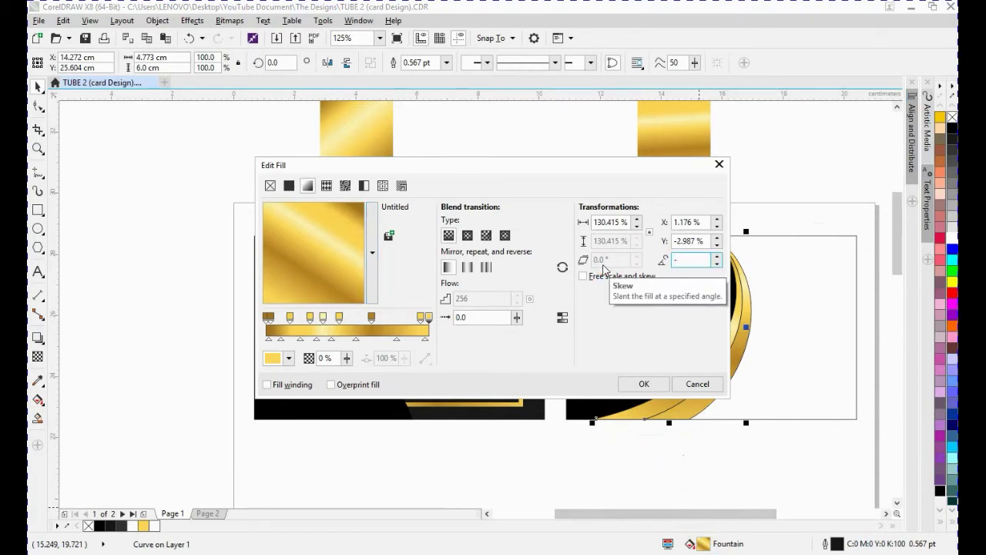
key(Return)
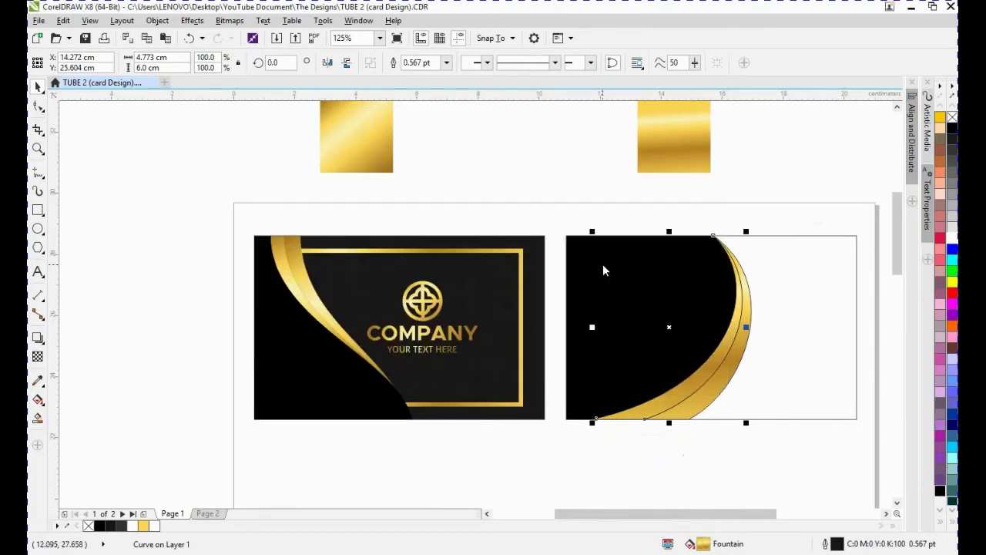
- Set the other gold band's gradient rotation to 48° in its fill settings
click(716, 469)
click(703, 406)
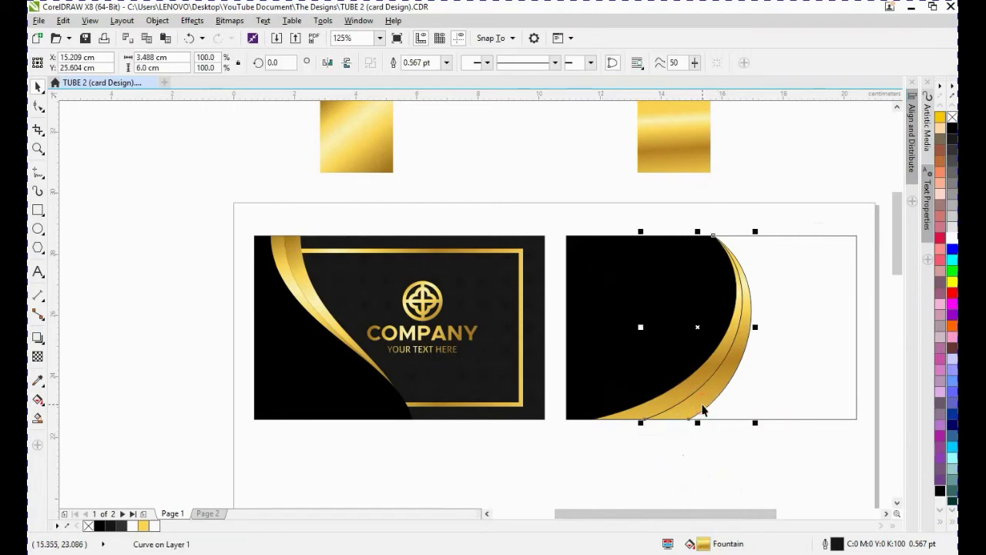
double_click(703, 543)
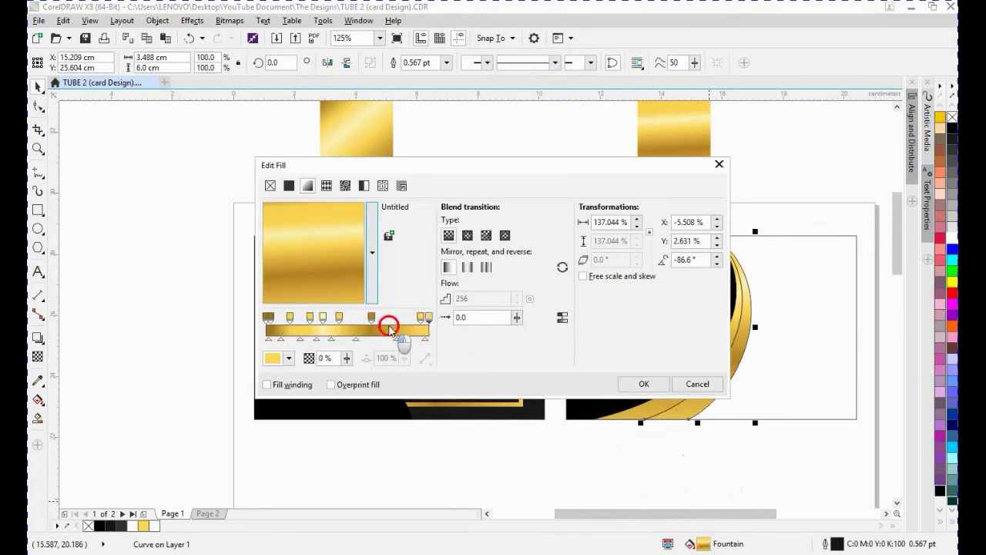
click(698, 260)
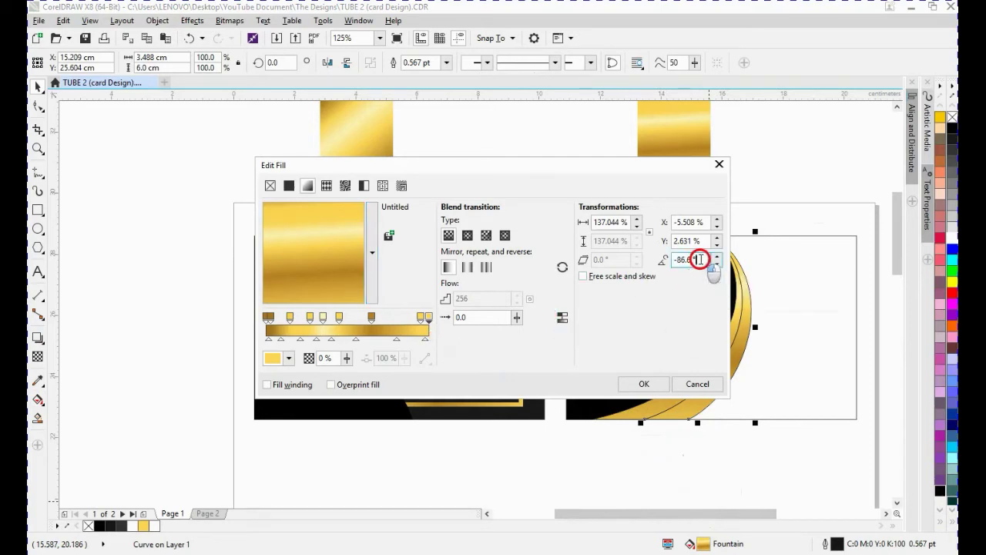
drag(701, 259, 651, 257)
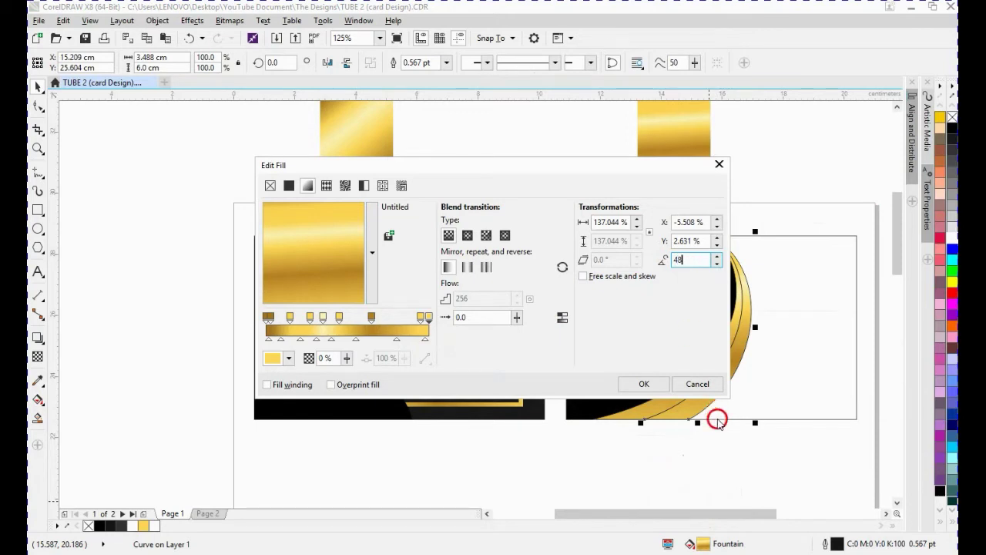
key(Return)
click(745, 447)
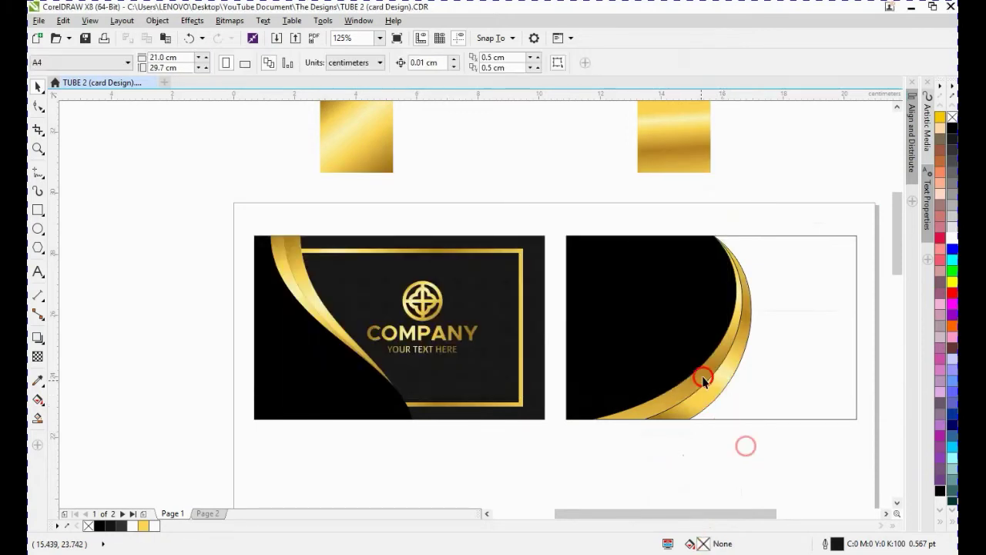
- Select both gold bands and remove their outlines
drag(567, 478, 779, 207)
drag(662, 286, 637, 281)
click(911, 171)
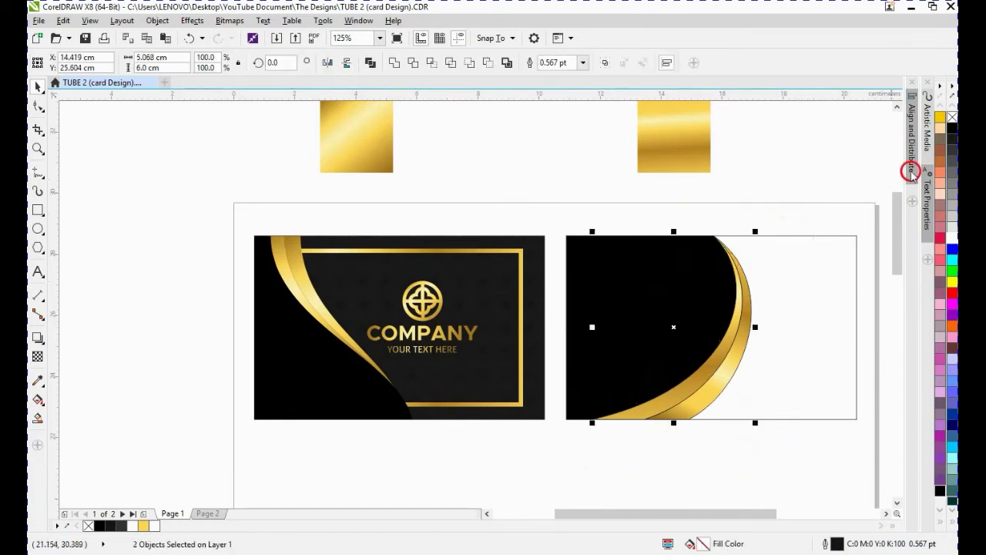
click(767, 185)
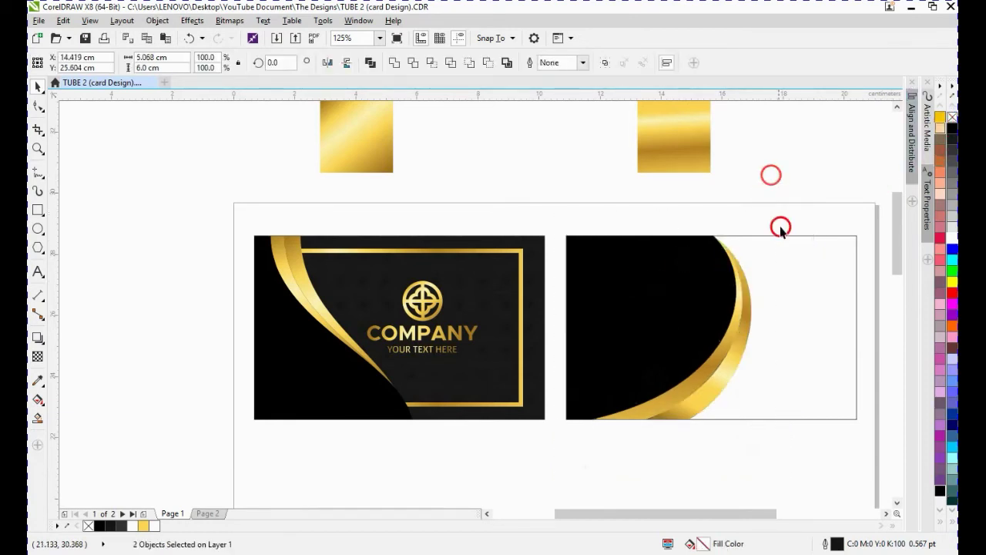
click(794, 326)
- Duplicate the first card's pattern group and place the copy below the cards
click(540, 265)
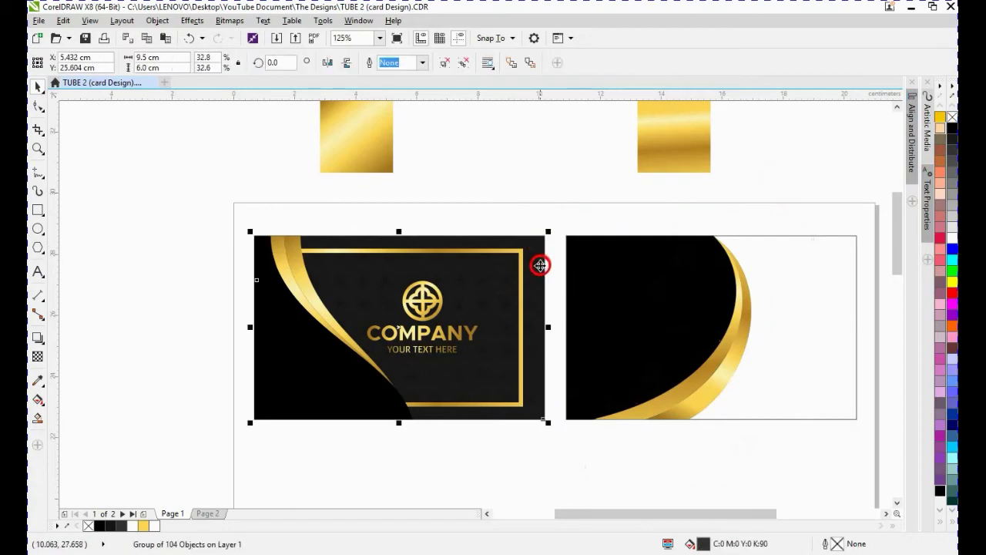
drag(536, 264, 566, 401)
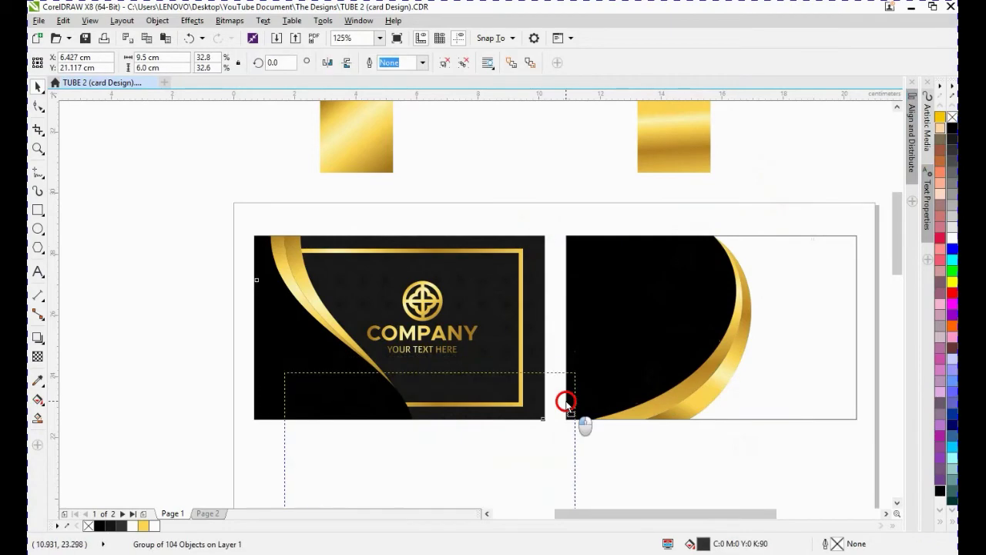
right_click(566, 402)
click(629, 455)
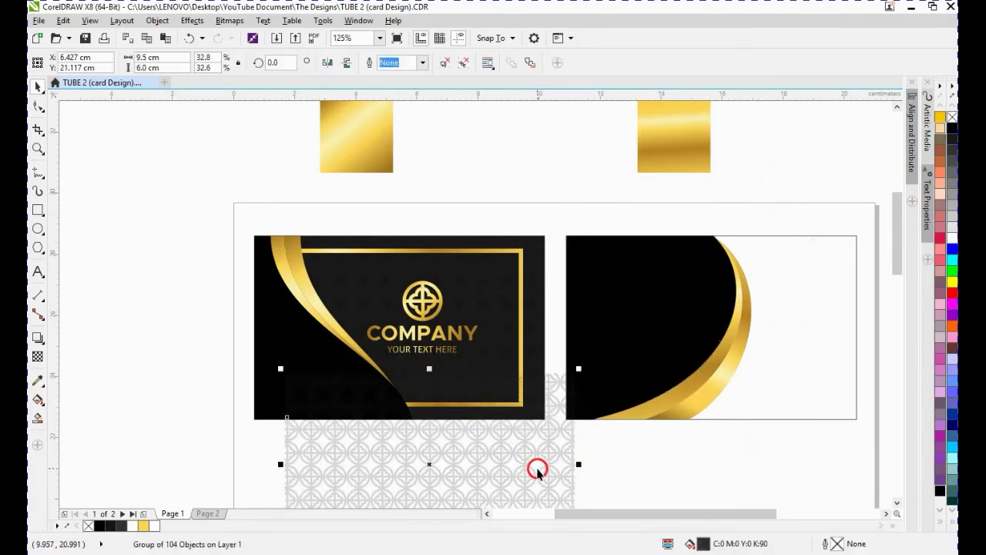
- Fill the second card's rectangle with 90% black
click(841, 344)
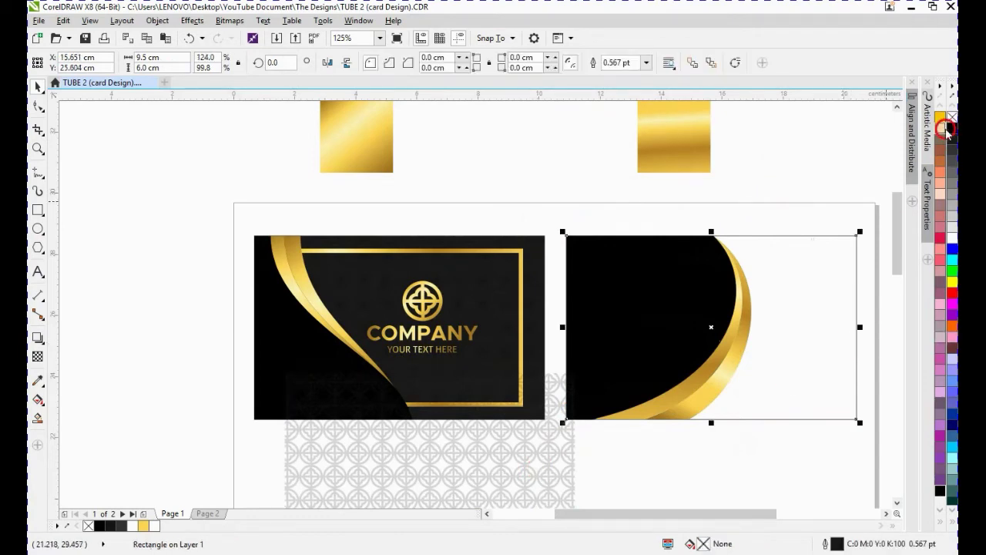
click(939, 515)
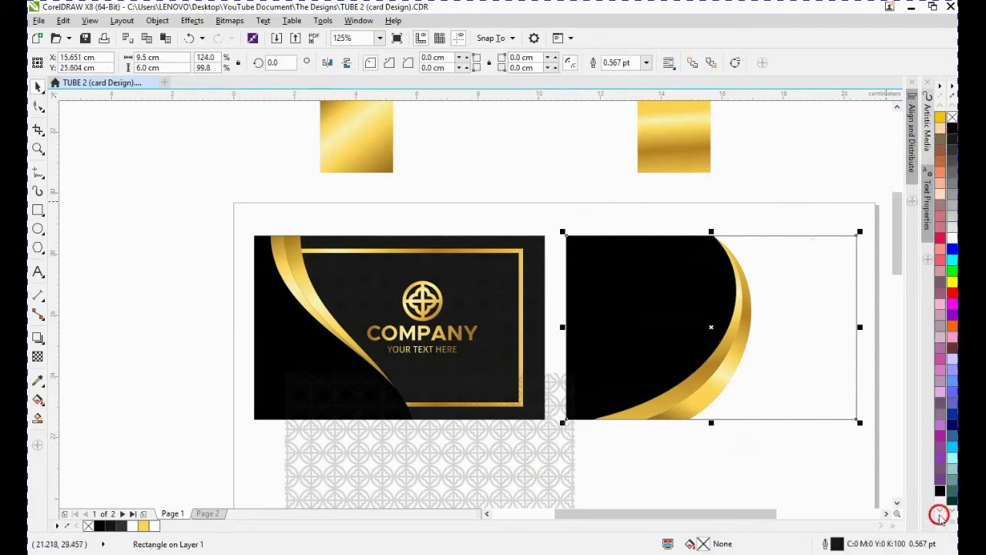
click(940, 522)
click(940, 523)
click(907, 128)
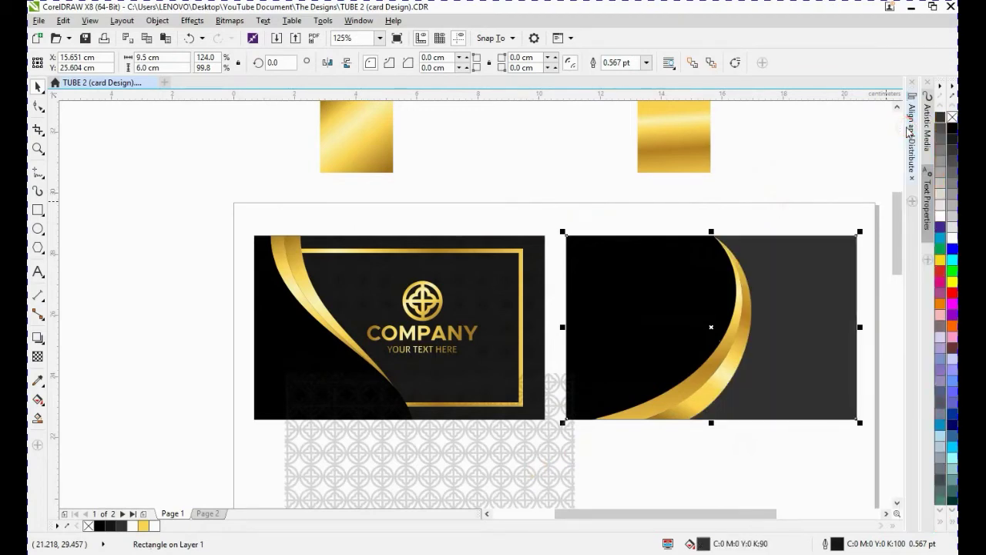
click(943, 518)
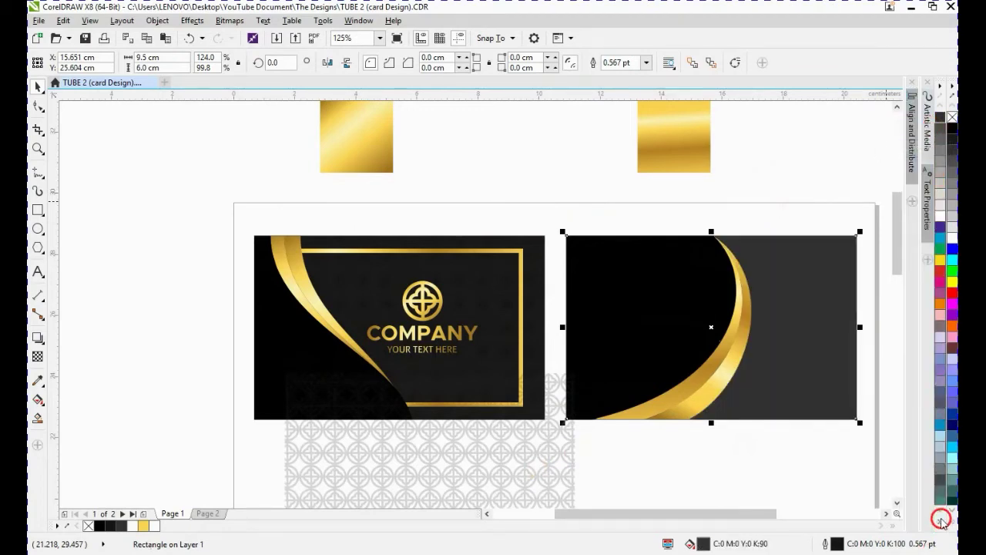
click(942, 521)
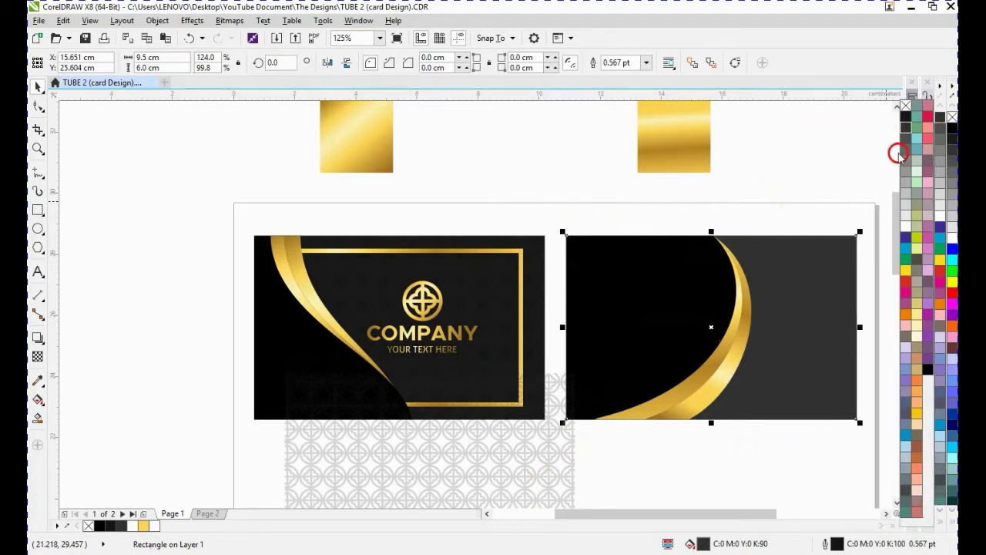
click(904, 128)
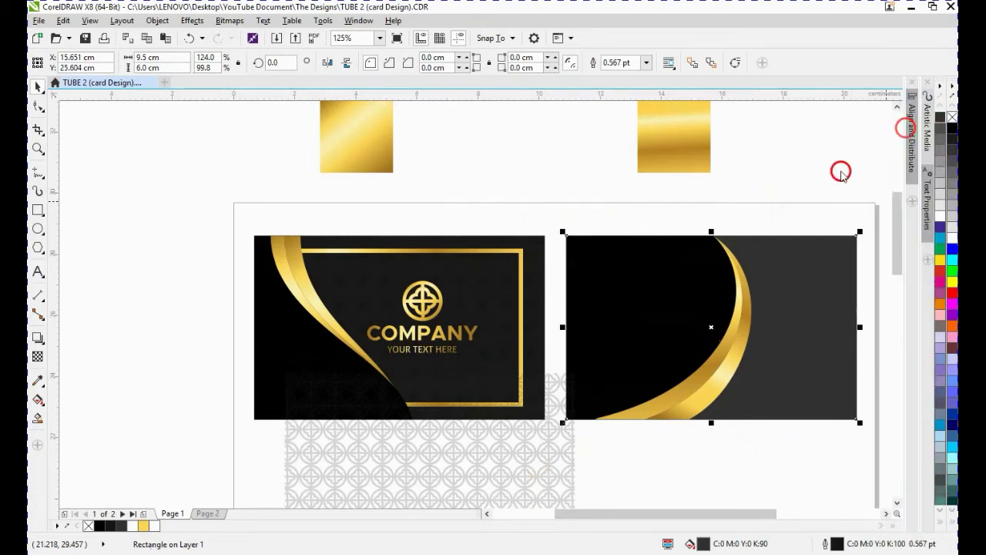
- Move the pattern copy under the second card
click(798, 200)
drag(534, 478, 760, 435)
- Fill the second card's rectangle with solid black
click(814, 282)
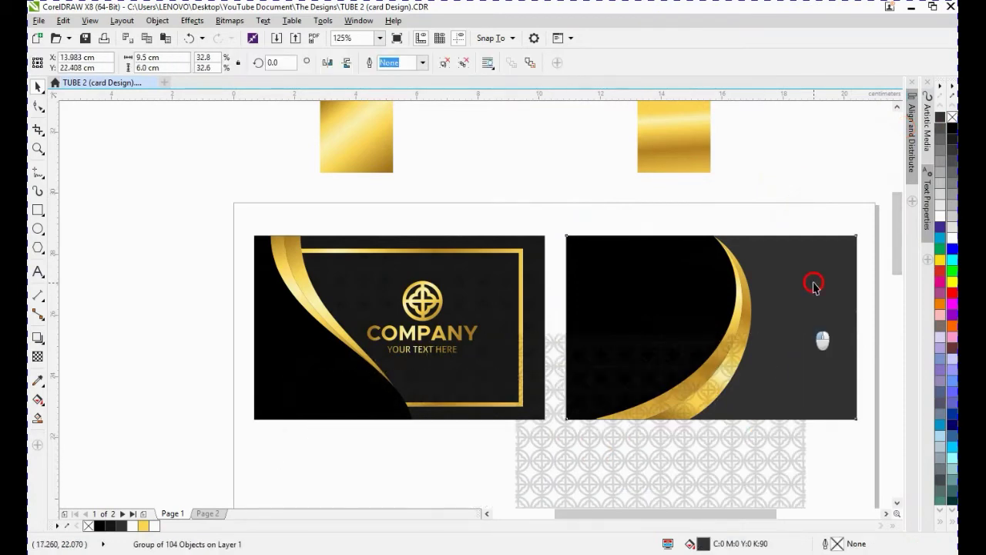
click(938, 523)
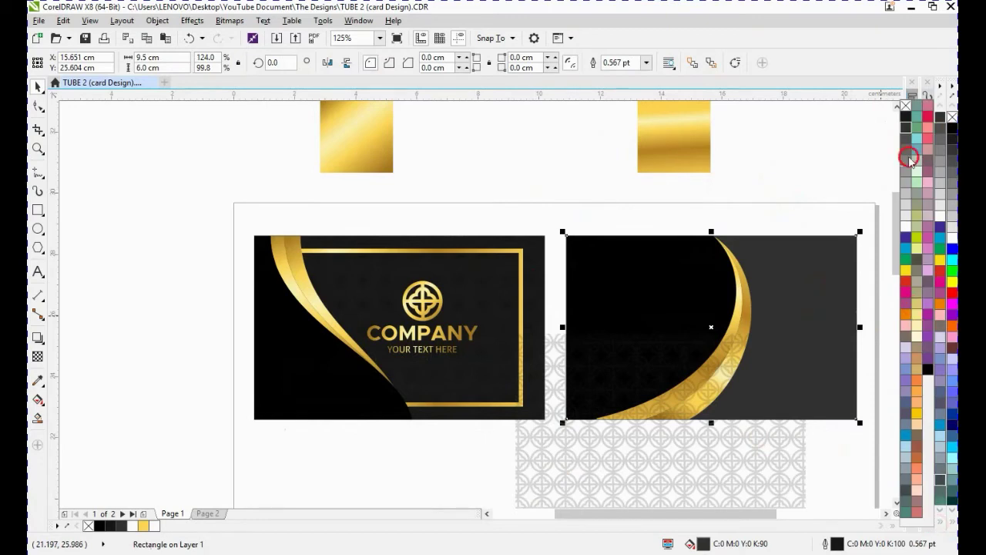
click(905, 116)
- Align the pattern copy's center horizontally with the second card's rectangle
click(772, 463)
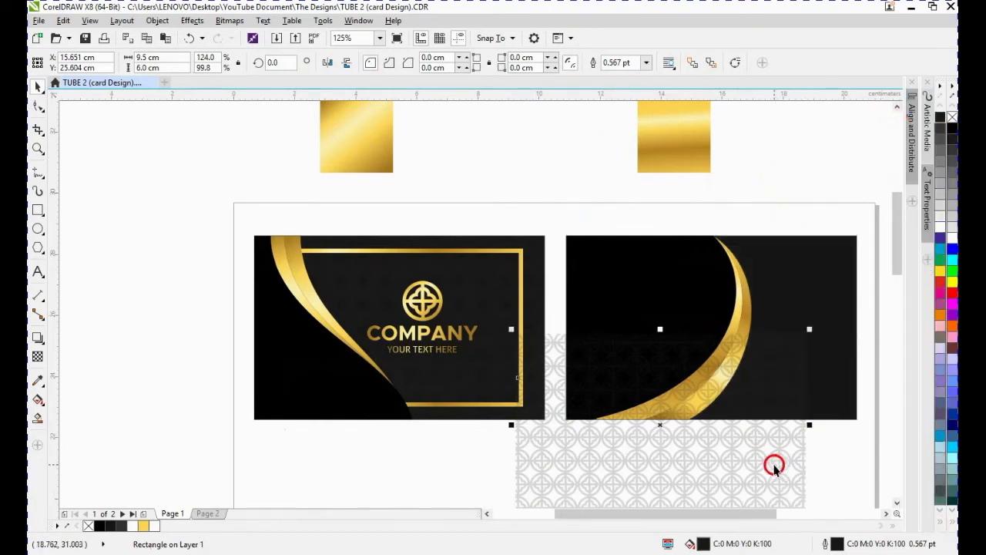
shift+click(810, 280)
key(c)
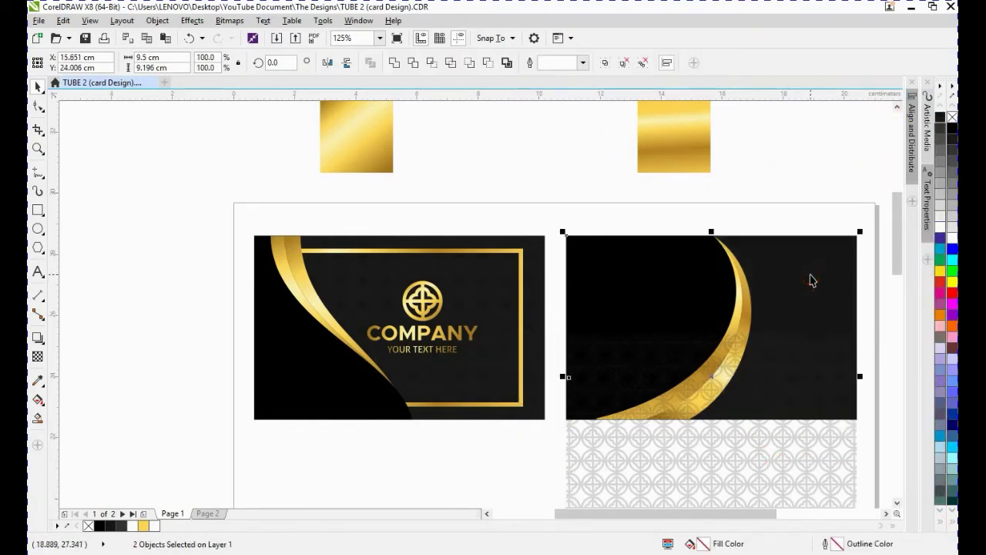
- Align the pattern copy's center vertically with the second card's rectangle
key(e)
drag(778, 199, 538, 457)
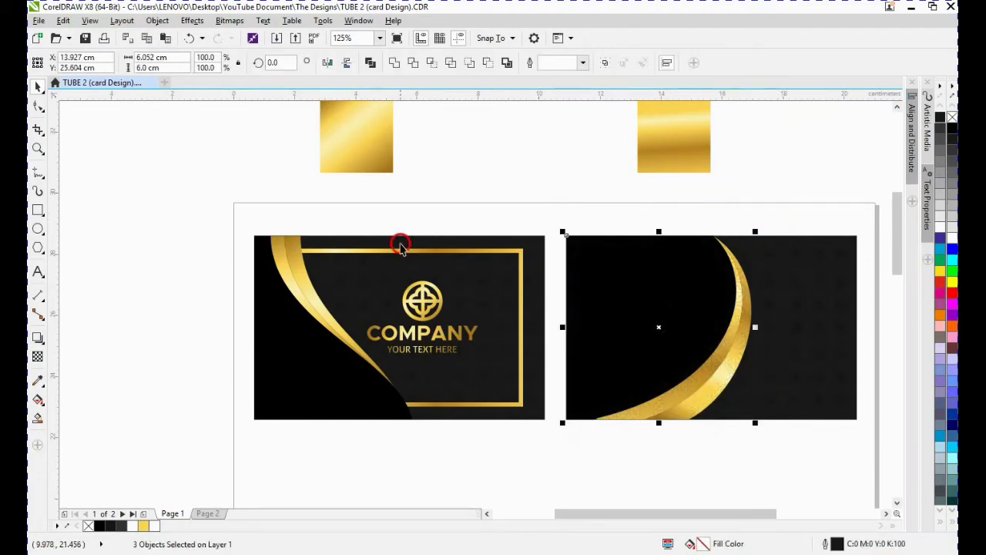
click(423, 198)
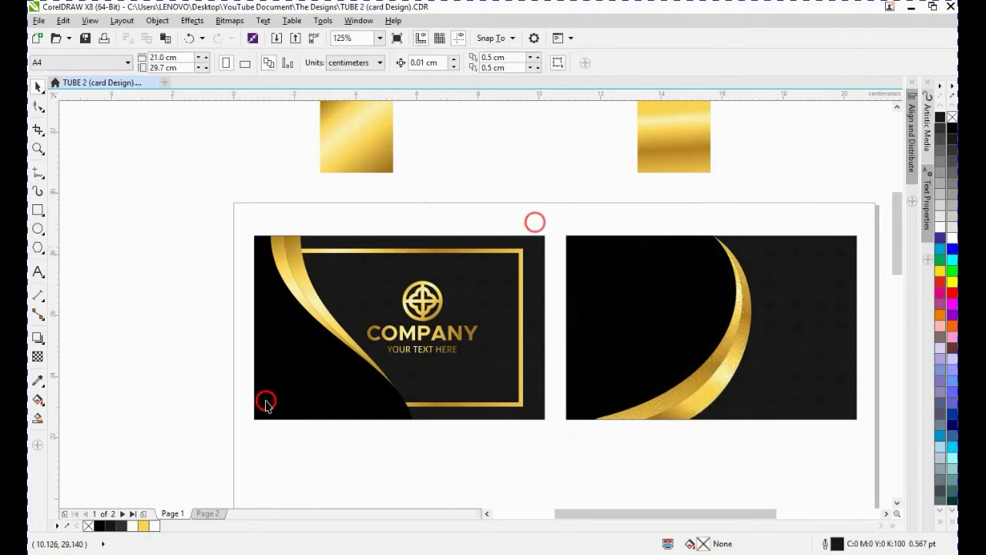
- Add a text block beside the cards with a sample name, CREATIVE DIRECTOR, a phone number, YOUR EMAIL HERE and YOUR ADDRESS HERE
click(886, 514)
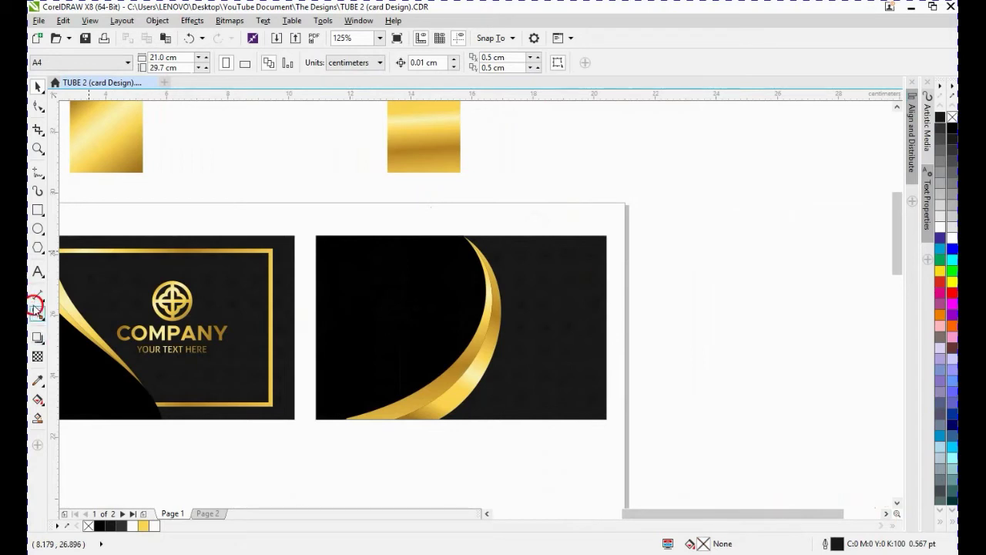
click(37, 272)
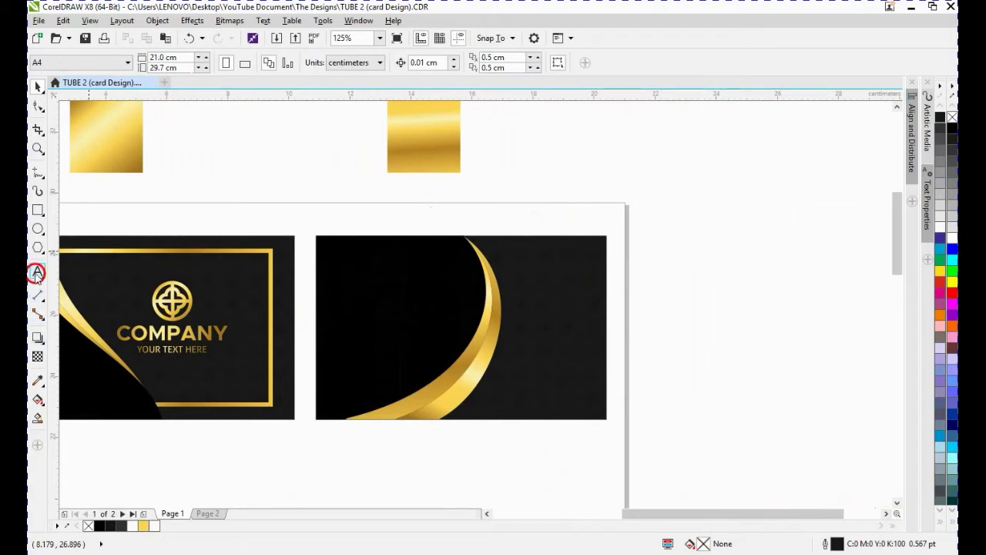
click(652, 257)
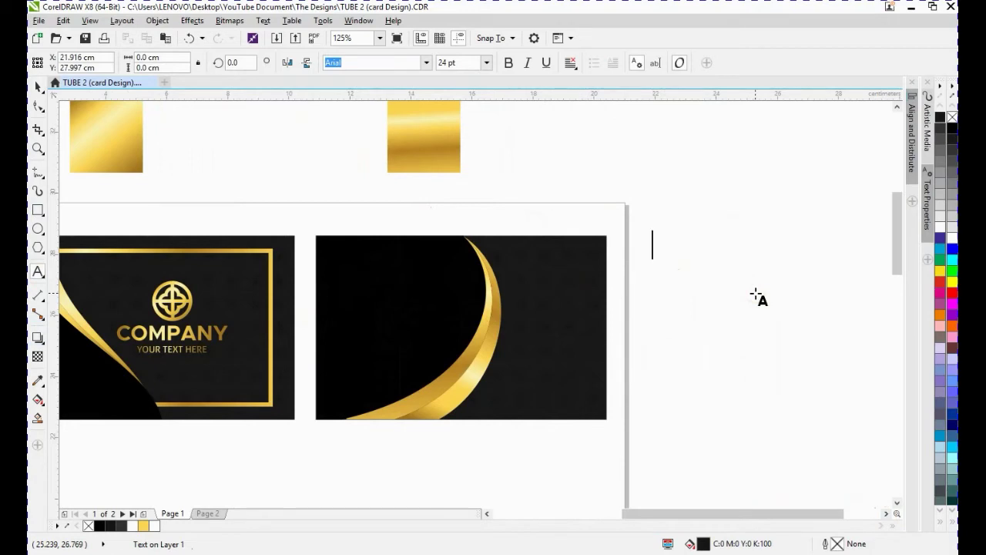
text(DAVID JAMES)
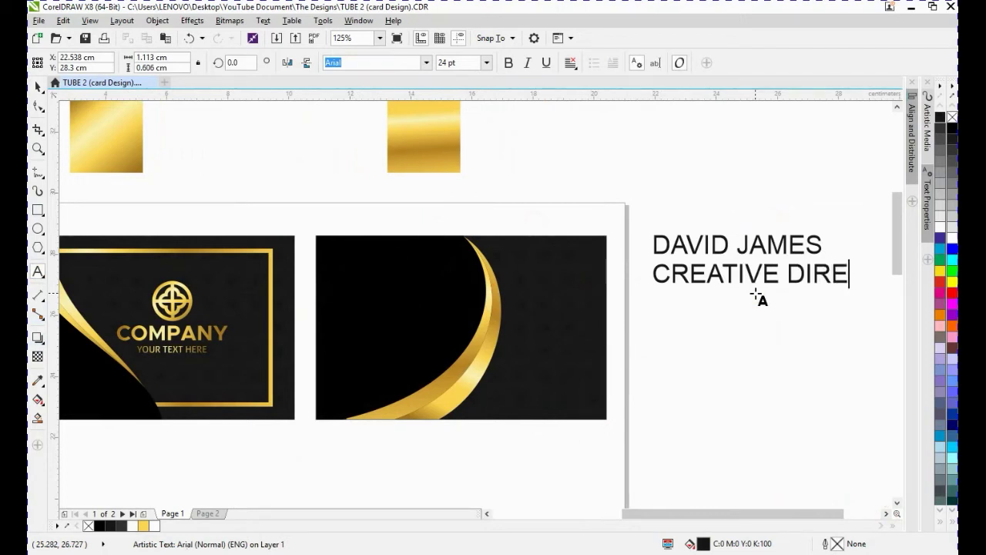
text(OR)
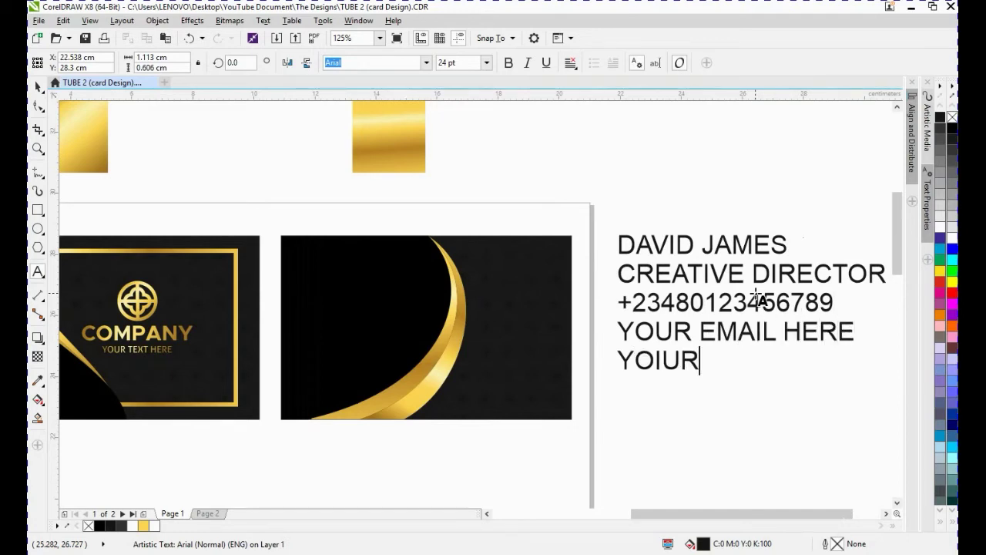
key(BackSpace)
key(BackSpace)
text(ADD)
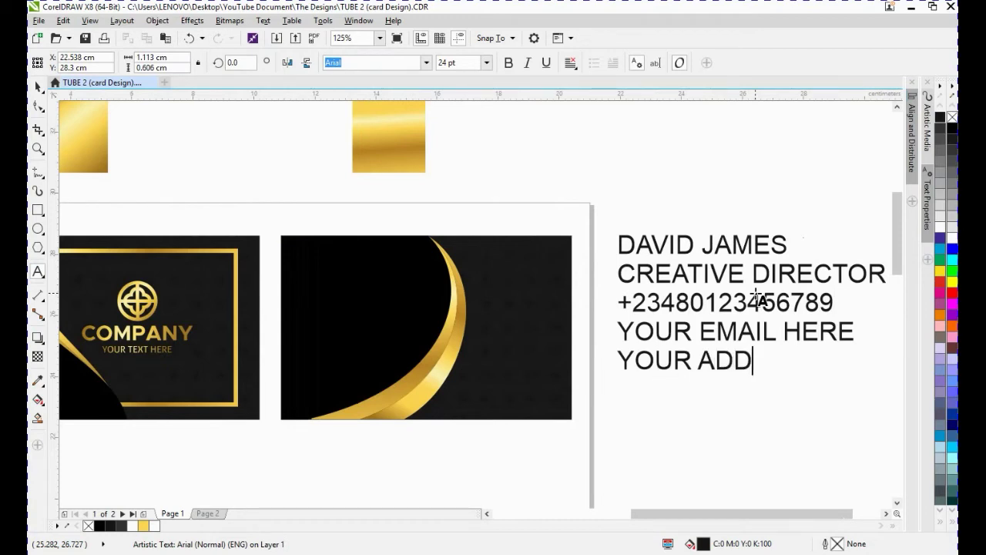
text(RESS HE)
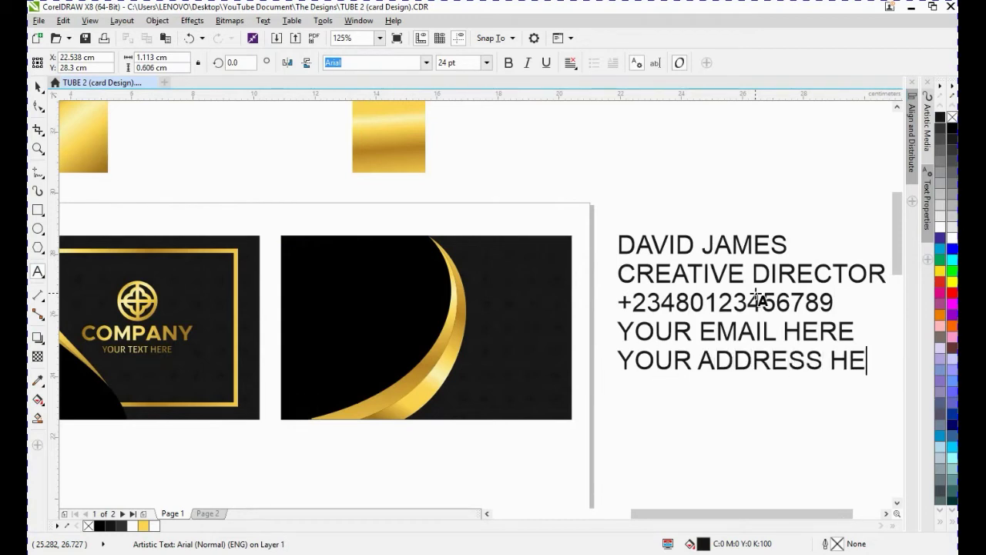
text(RE)
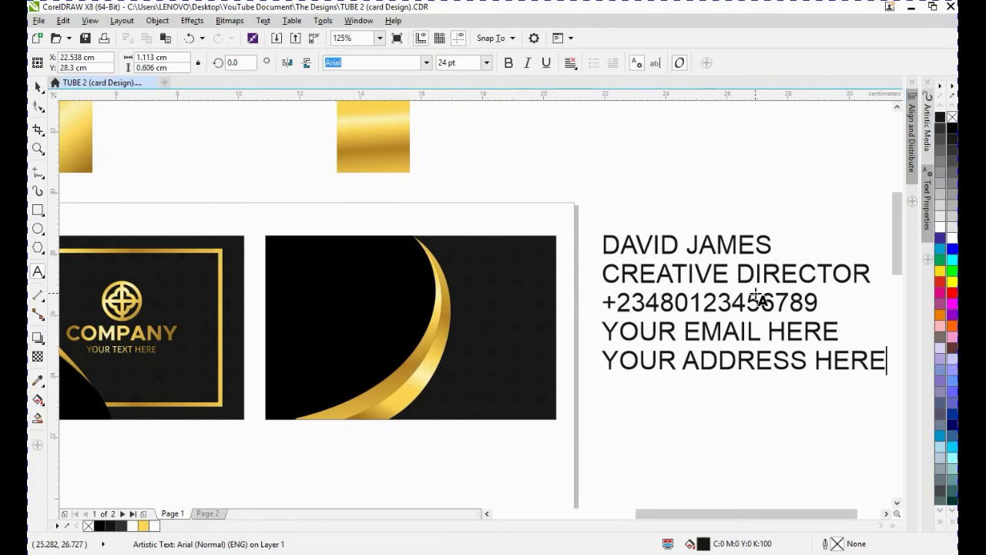
- Scale the whole text block down to about 13.8 pt
click(36, 84)
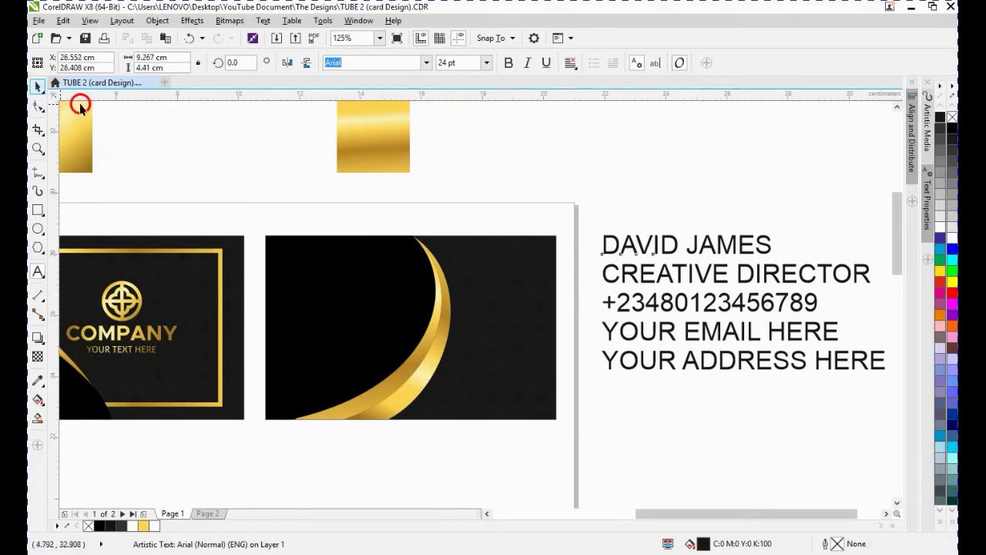
click(675, 207)
click(660, 251)
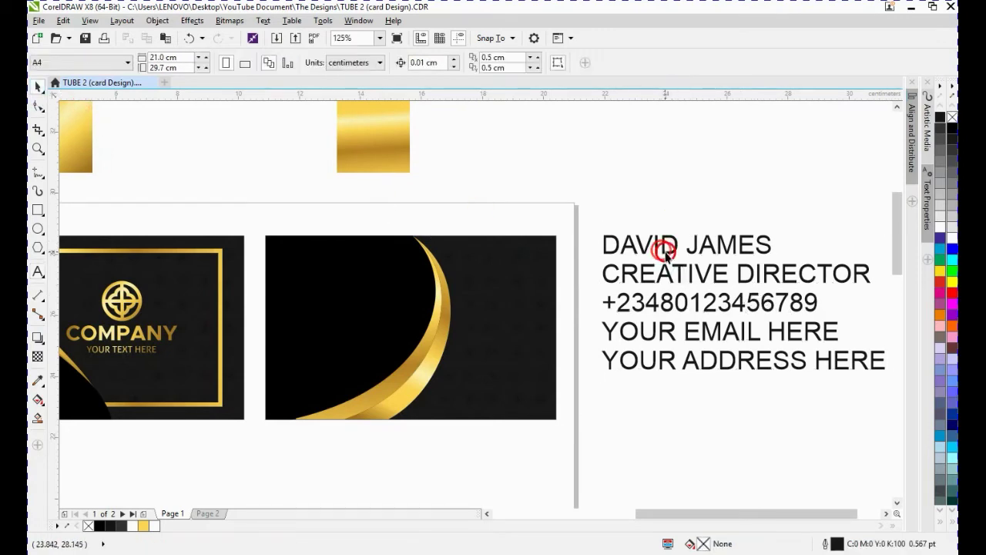
click(664, 250)
drag(883, 230, 769, 289)
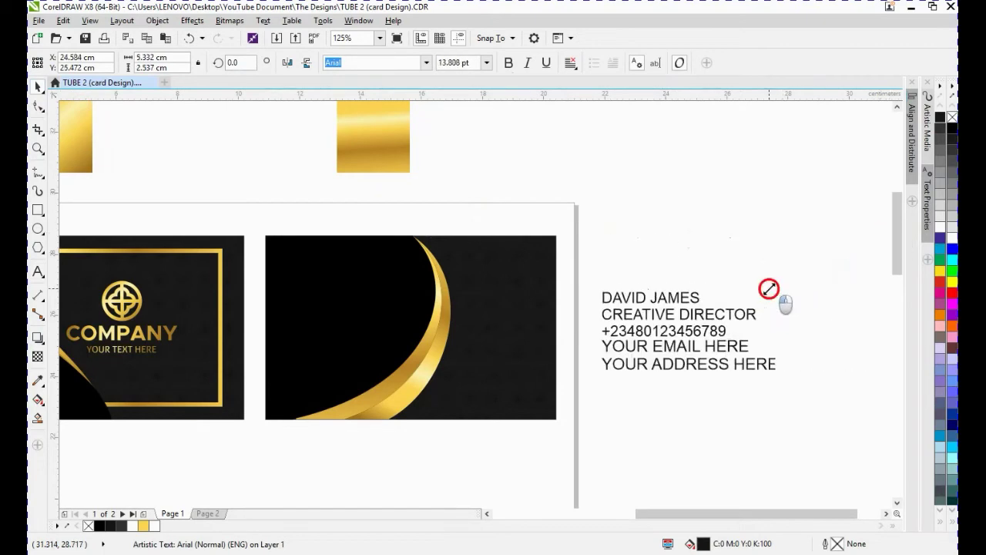
- Break the text block apart into separate lines
click(676, 298)
click(670, 299)
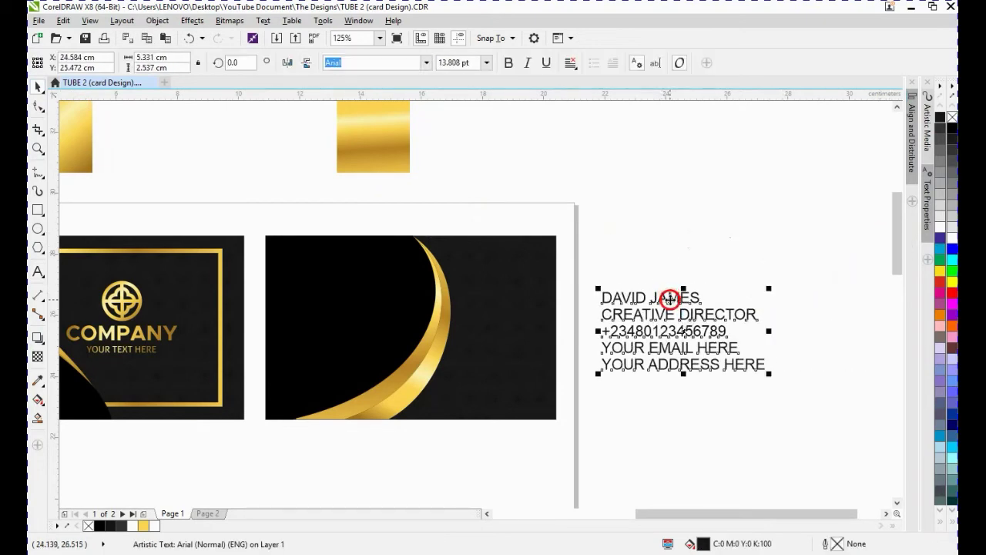
key(ctrl+k)
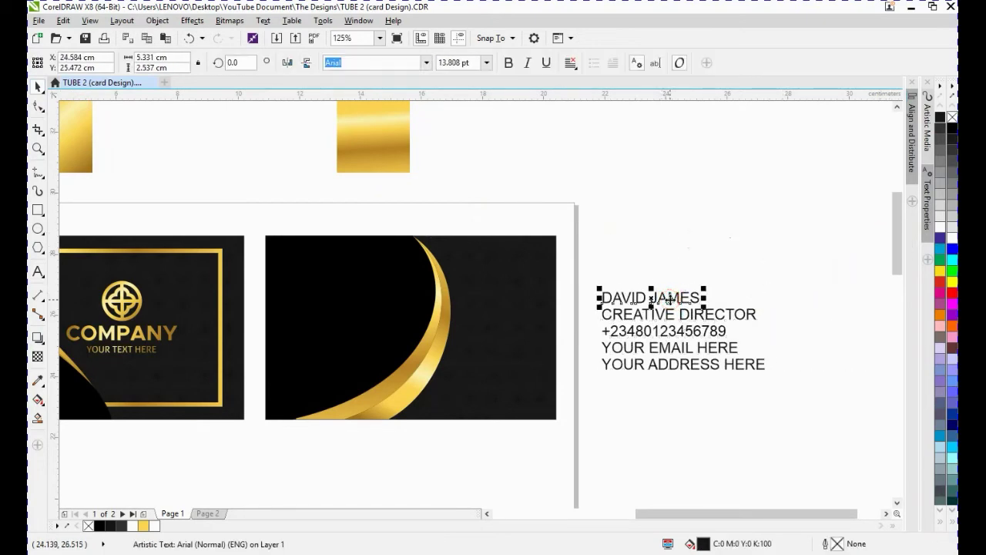
- Set the name line's font size to 20 pt
click(486, 62)
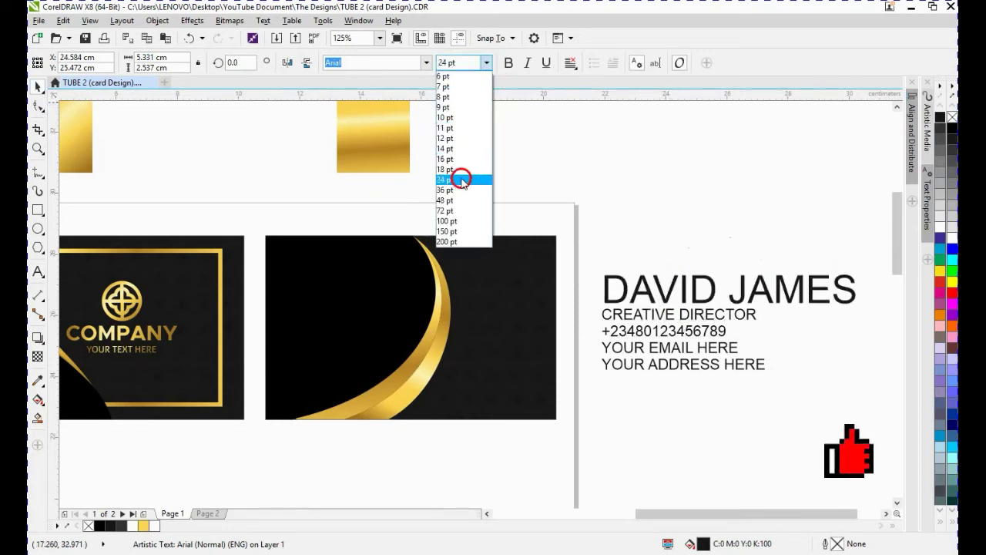
click(460, 61)
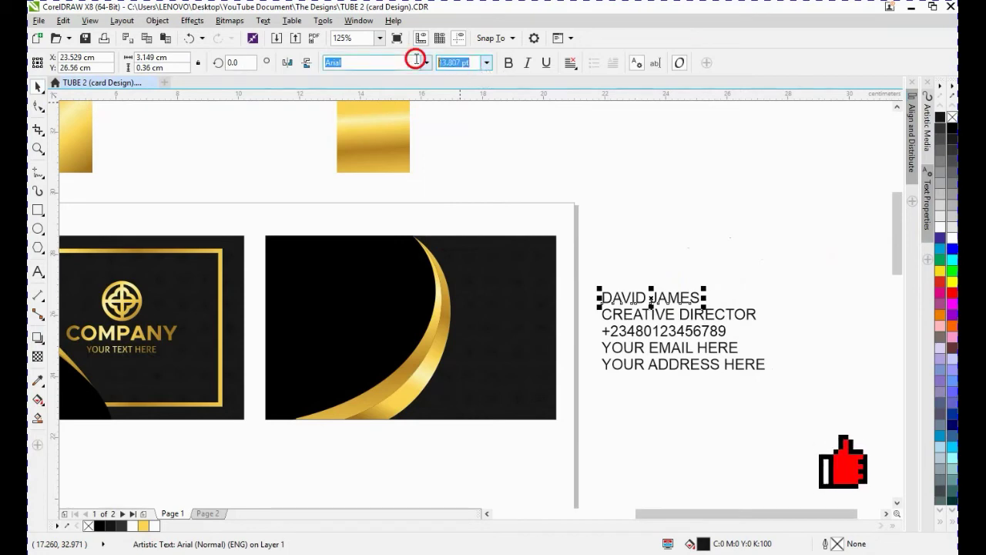
text(20)
key(Return)
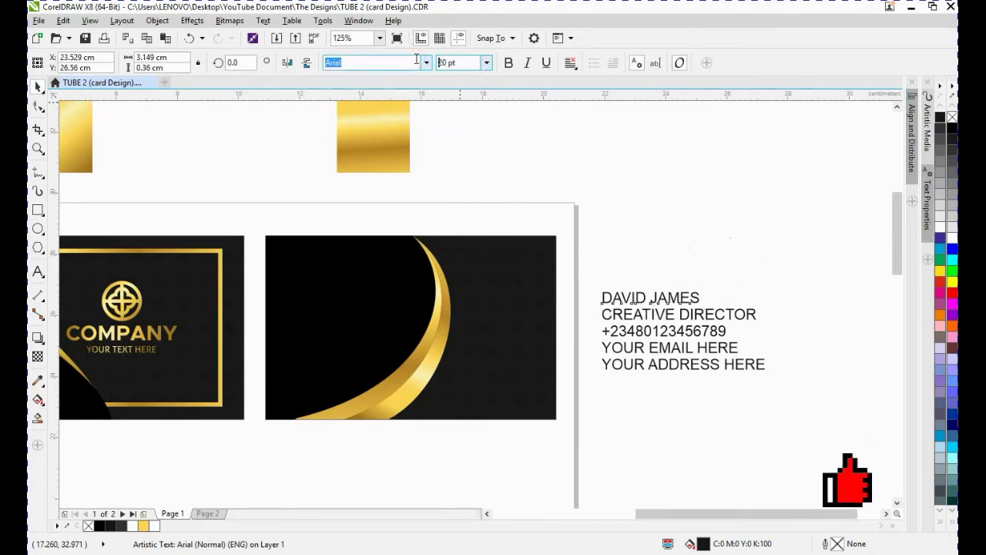
- Change the name line's font to Tw Cen MT and make it bold
click(373, 65)
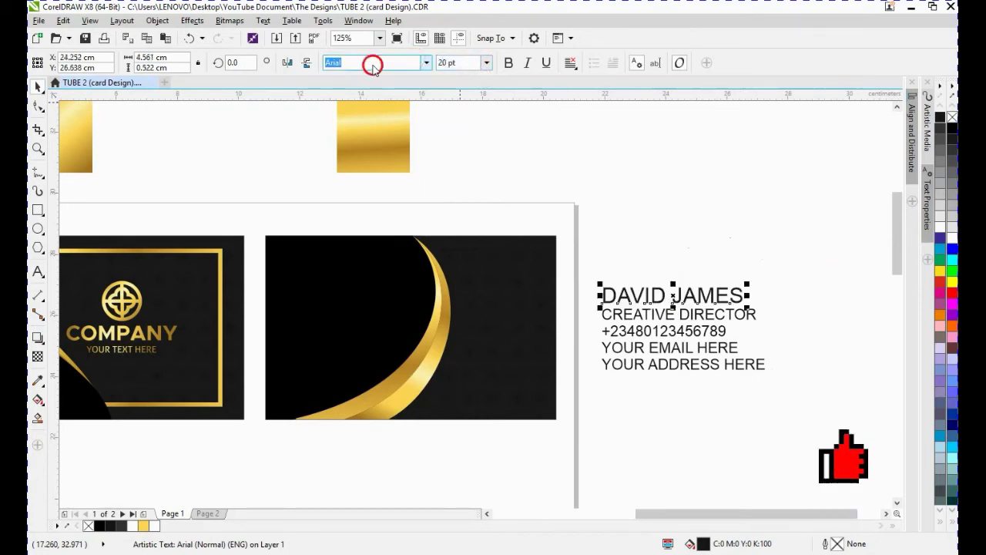
click(429, 64)
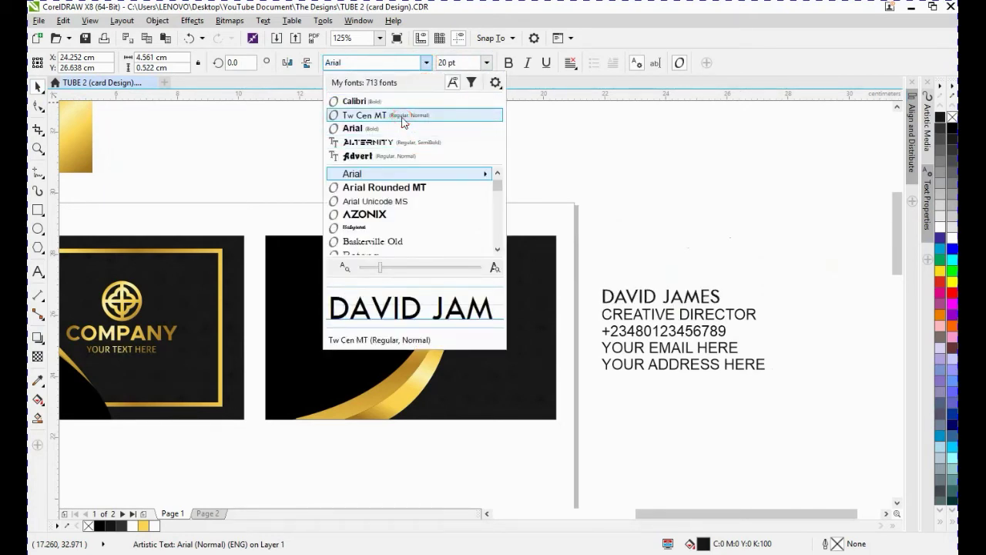
click(402, 115)
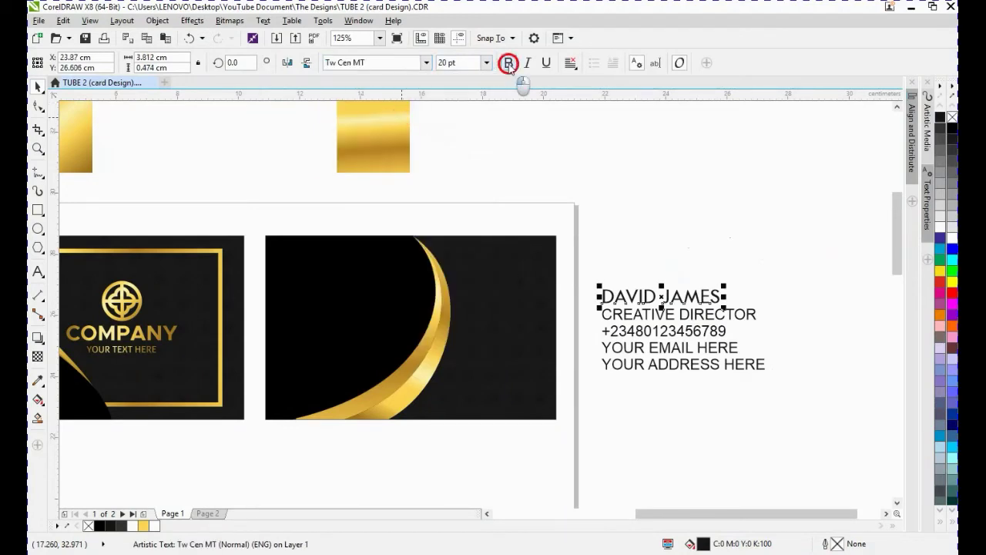
click(508, 63)
- Move the name line onto the second card's upper left area and fill it white
drag(678, 306, 351, 287)
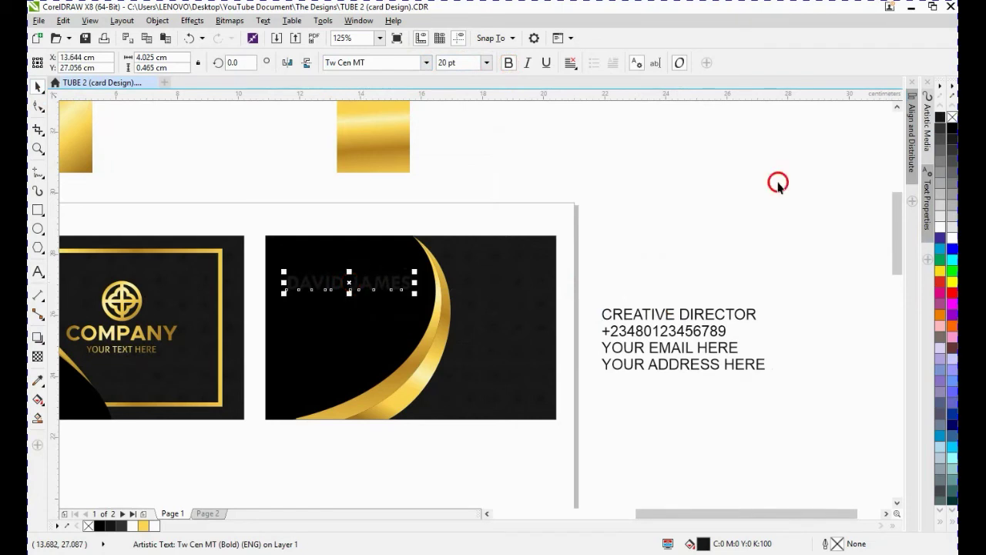
click(942, 226)
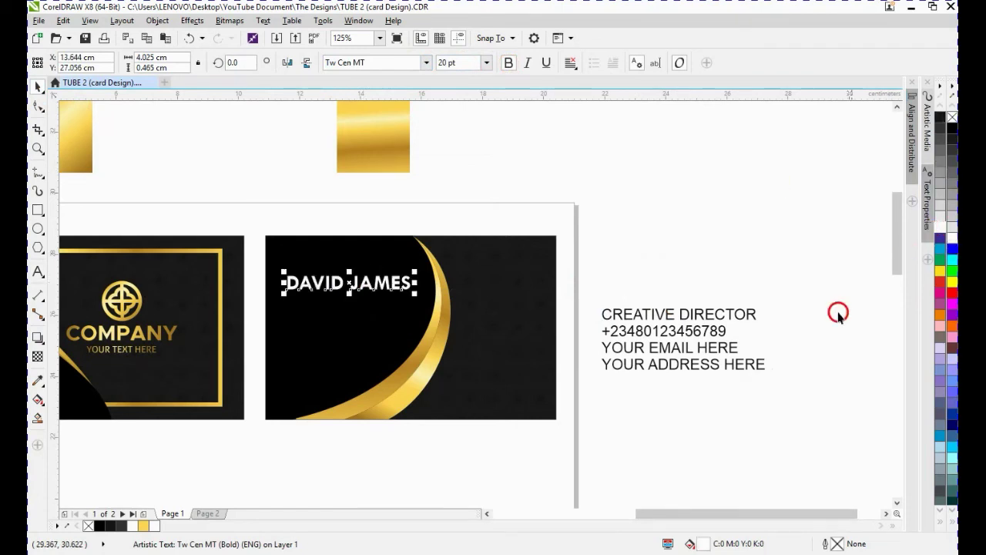
- Fill the name line with gold CMYK 1, 14, 80, 0 and nudge it slightly into place
click(722, 544)
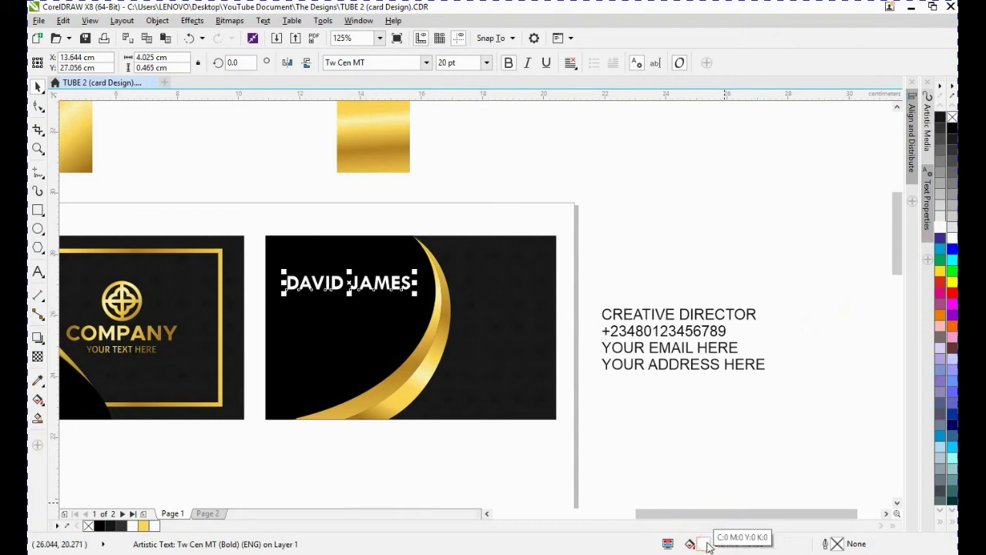
double_click(707, 544)
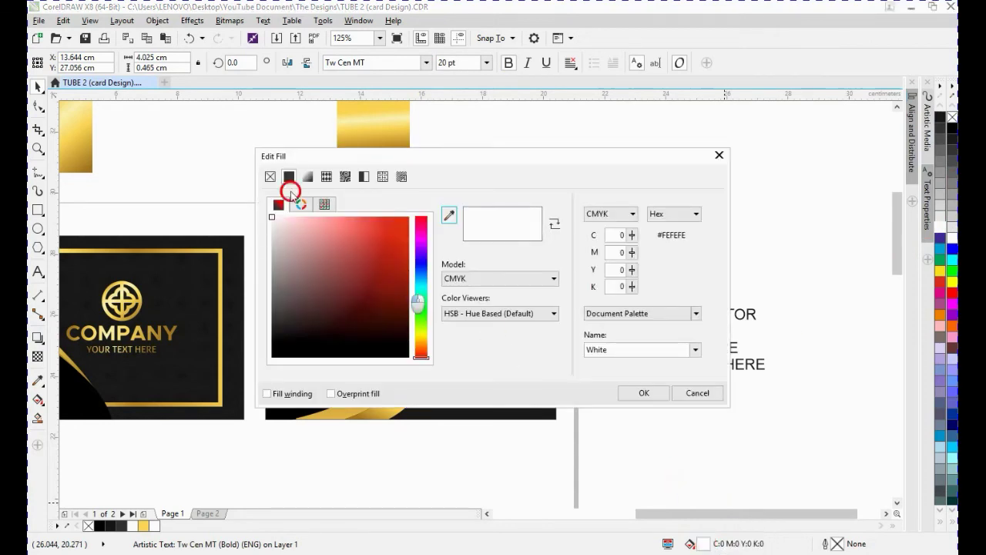
click(616, 235)
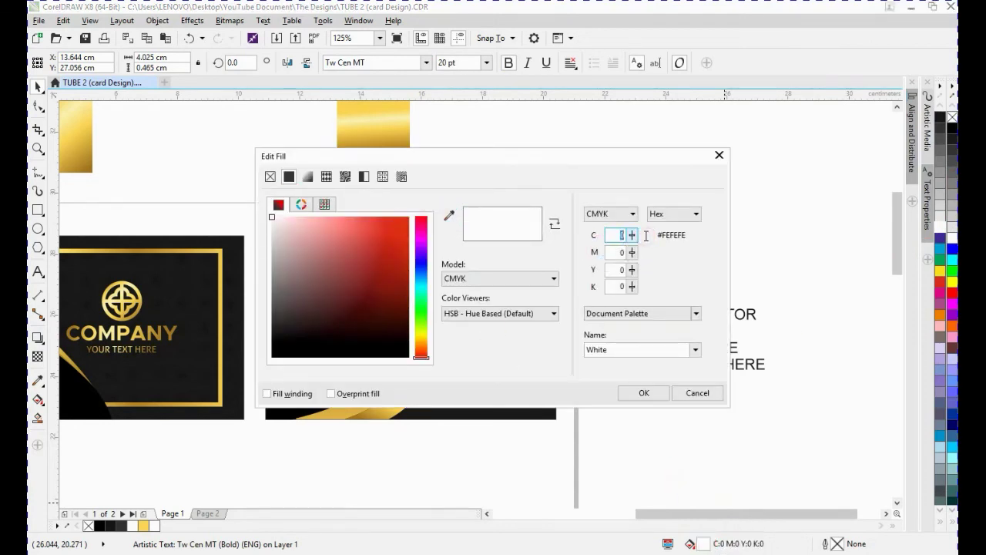
key(Tab)
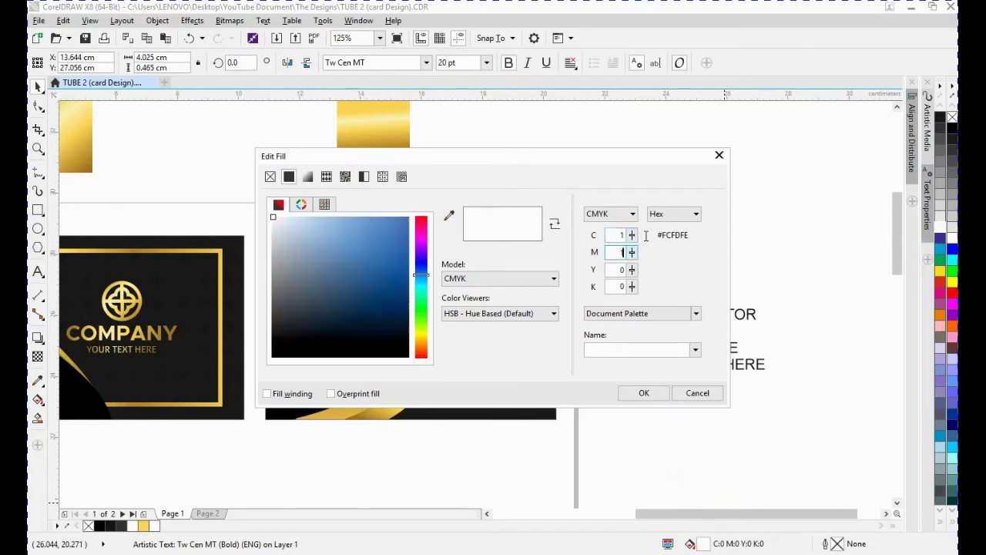
key(Tab)
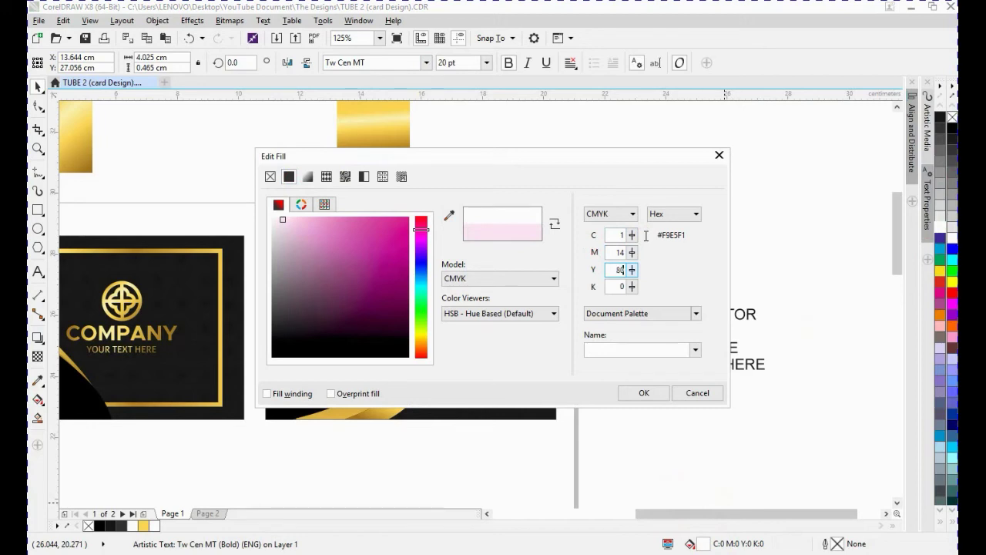
key(Tab)
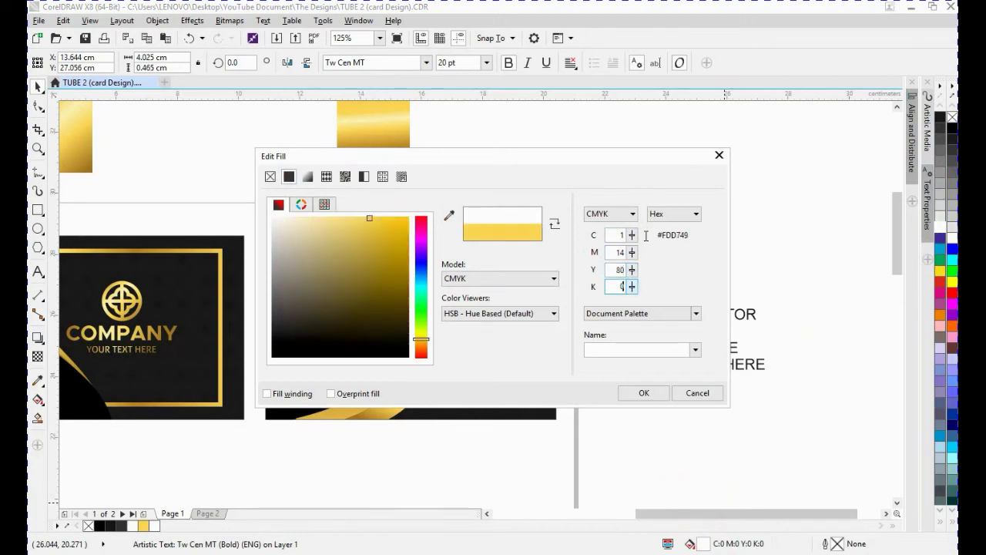
key(Return)
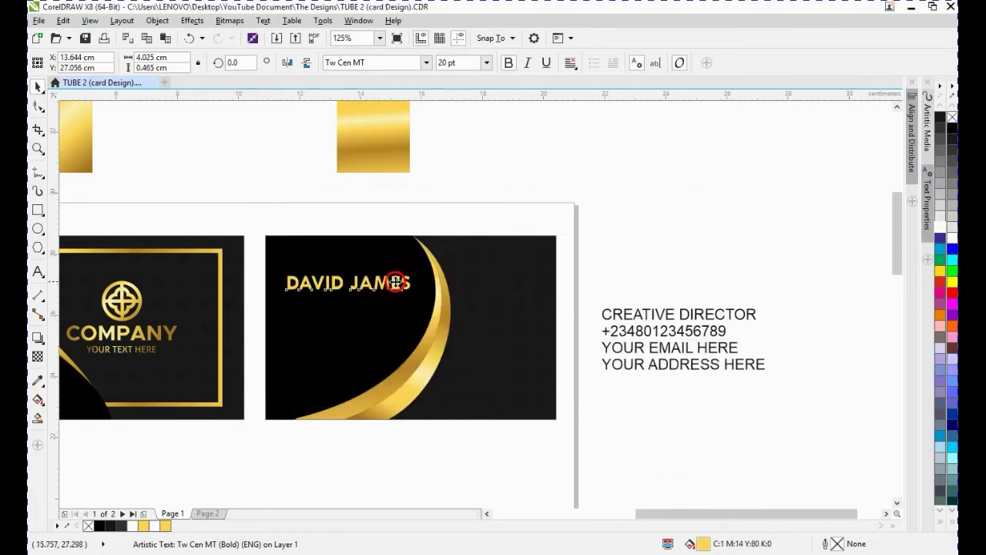
drag(397, 279, 392, 287)
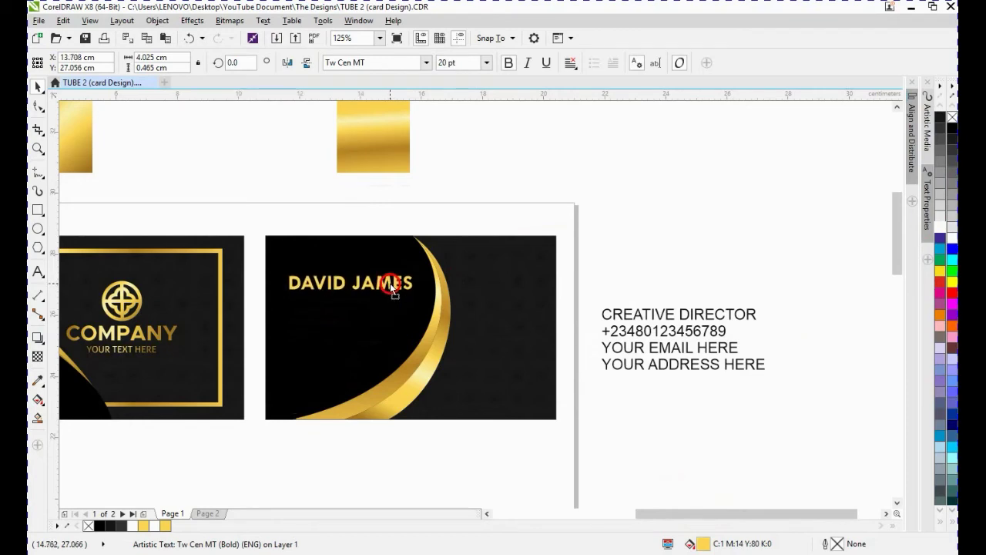
- Set the CREATIVE DIRECTOR line to 8 pt and fill it white
click(662, 306)
click(486, 62)
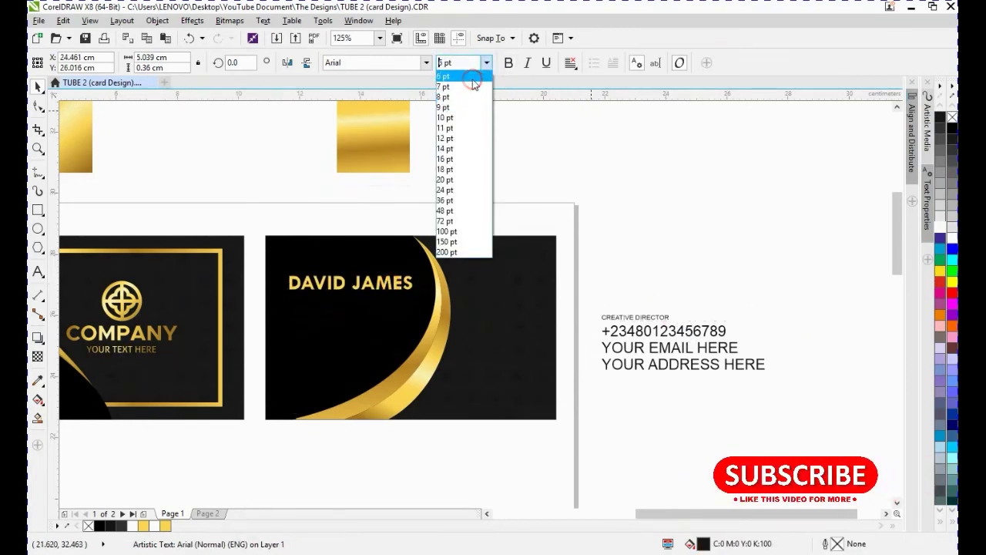
click(478, 99)
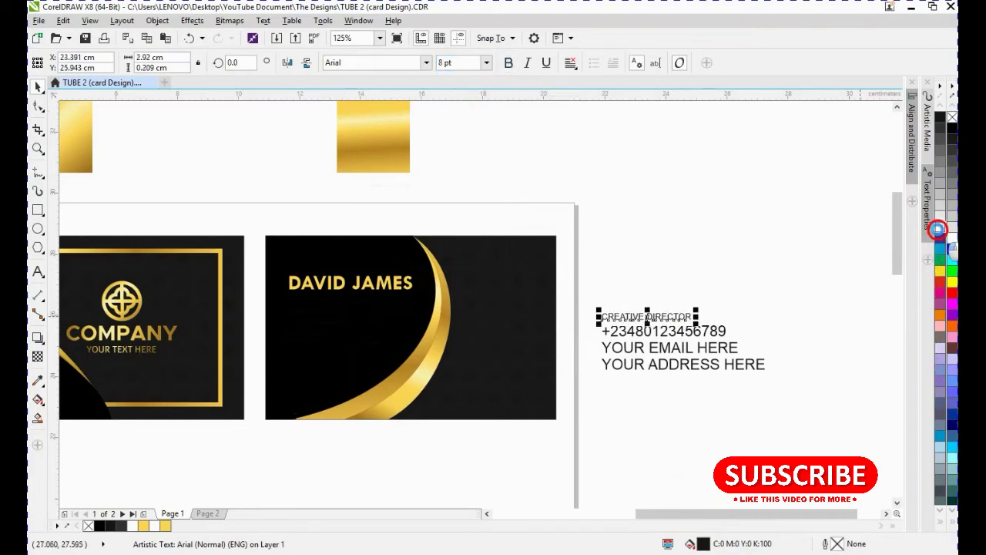
click(940, 225)
- Align the CREATIVE DIRECTOR line's left edge with the name line on the second card
shift+click(361, 293)
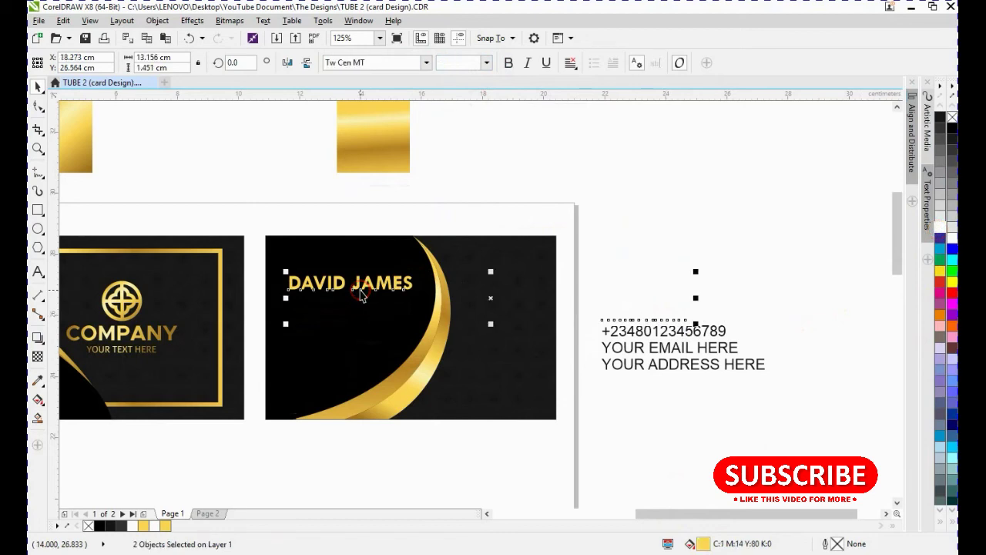
key(l)
click(343, 316)
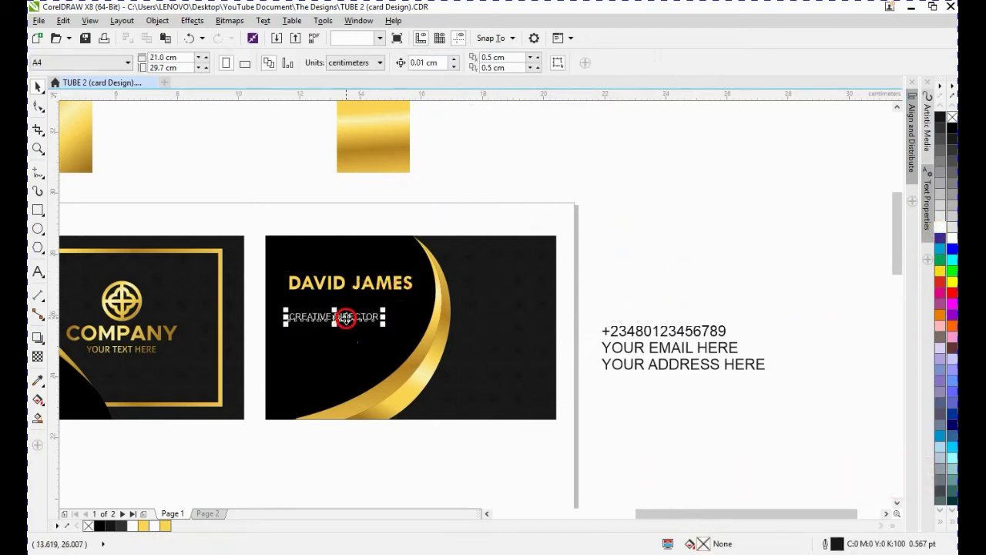
- Move the CREATIVE DIRECTOR line up to sit just below the name line
drag(343, 316, 344, 297)
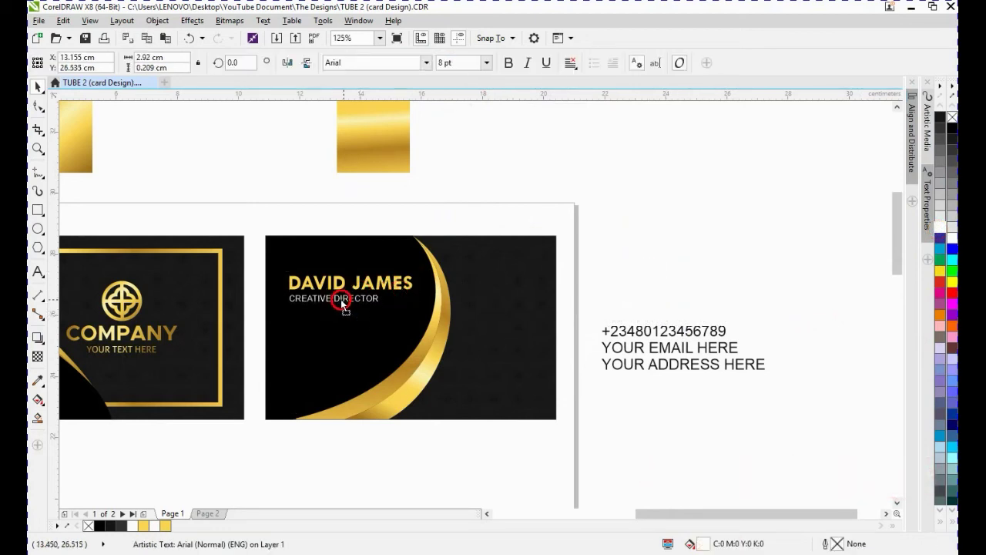
key(Escape)
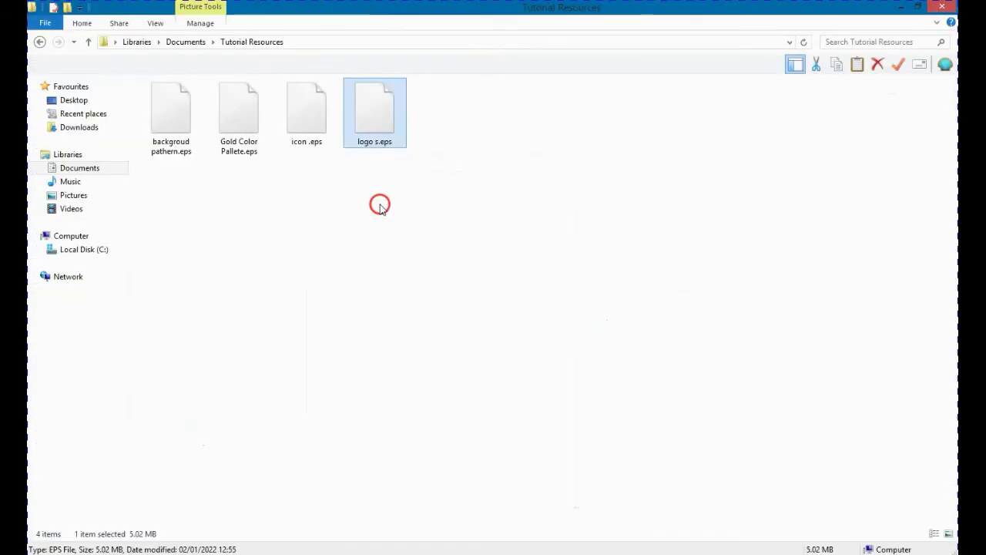
- Copy the icon .eps file from the Tutorial Resources folder and paste it into the drawing, importing it as editable curves
click(312, 120)
right_click(312, 114)
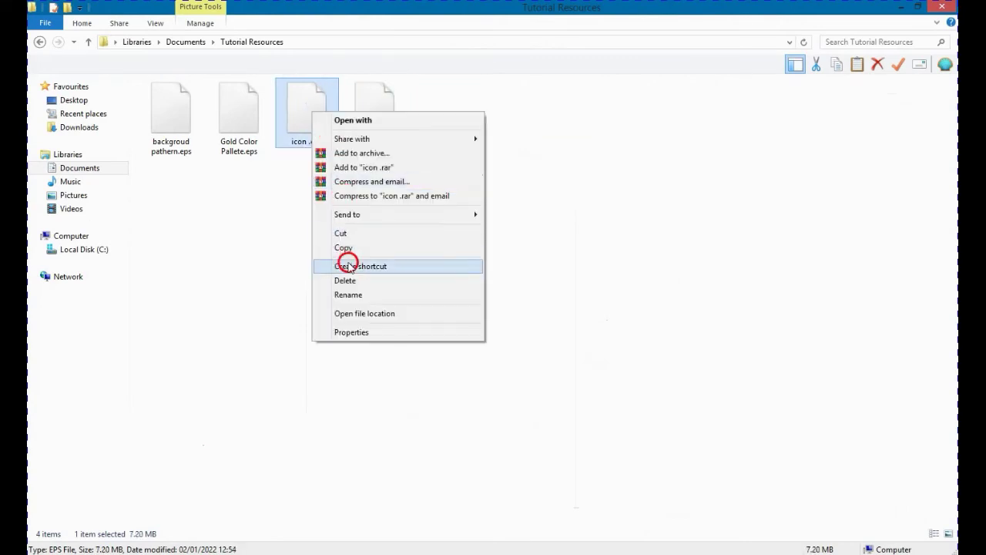
click(342, 250)
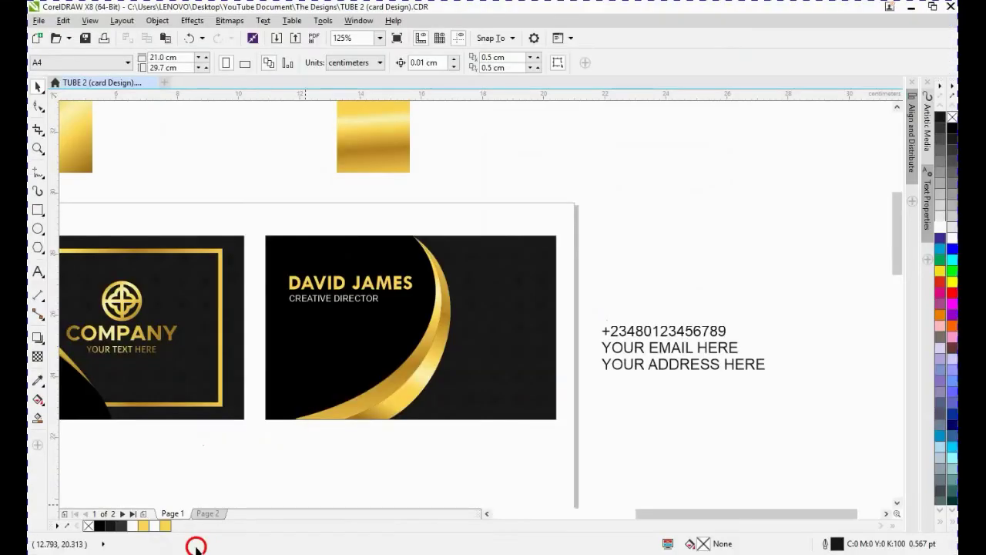
right_click(625, 164)
click(685, 233)
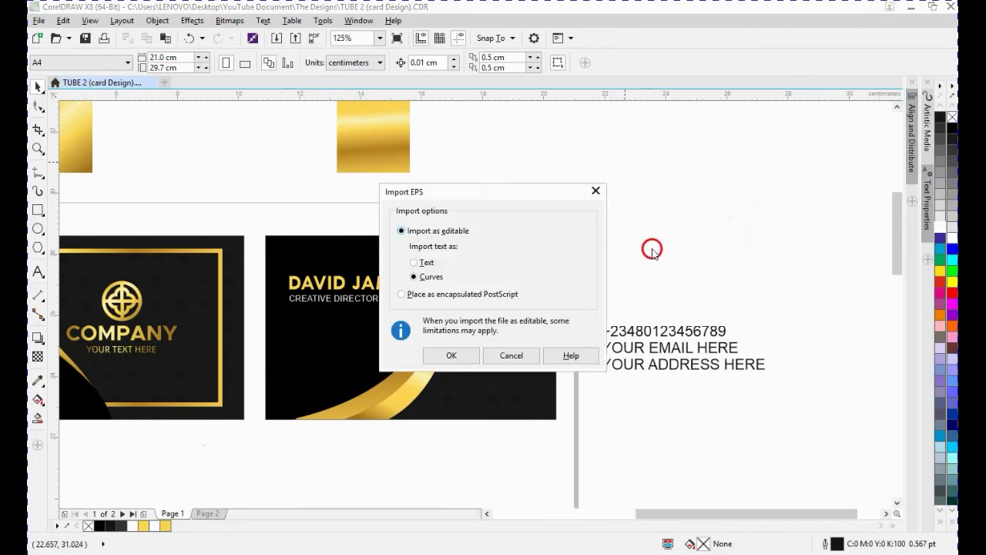
click(453, 358)
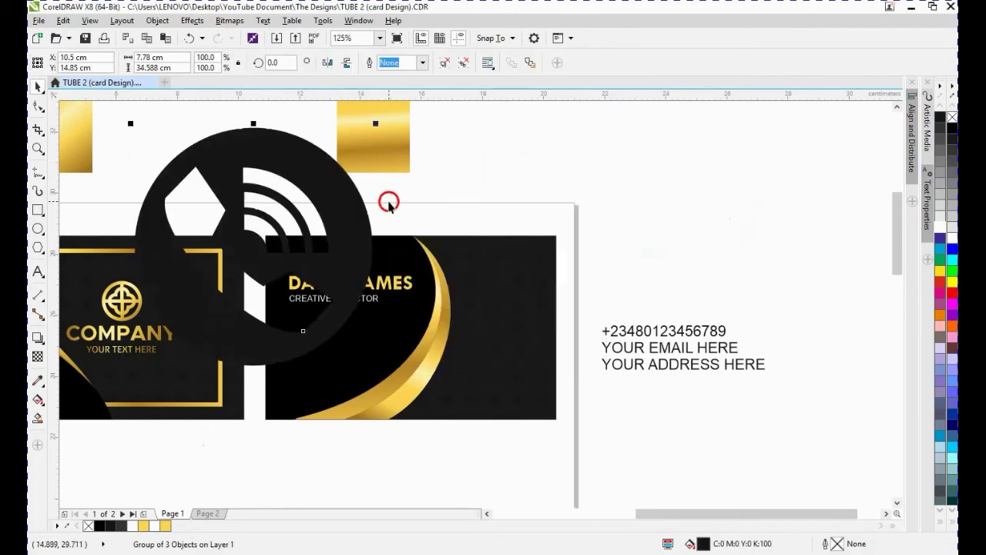
- Scale down the three contact icons and place them on the second card below the CREATIVE DIRECTOR line
scroll(389, 207, down, 2)
scroll(480, 123, down, 2)
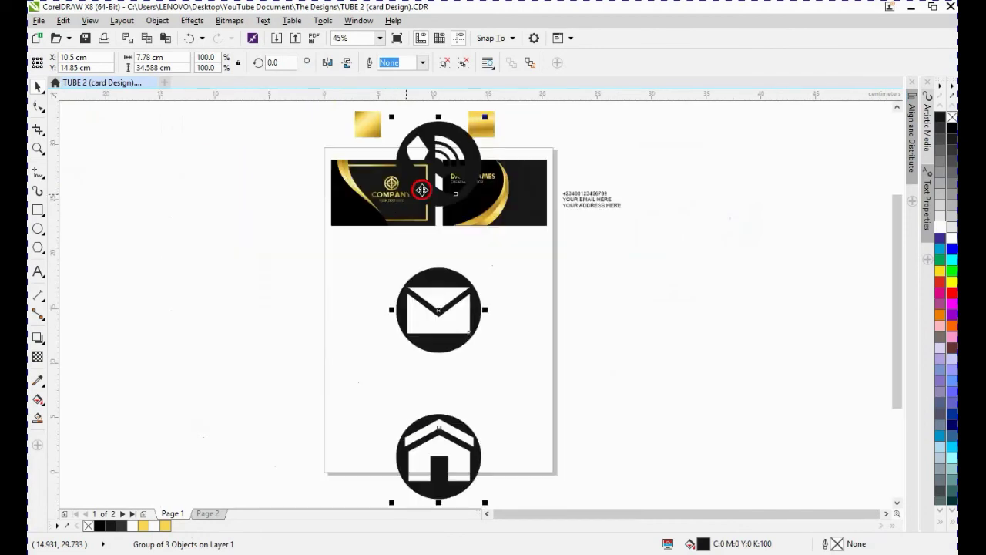
drag(481, 124, 447, 245)
drag(439, 309, 454, 203)
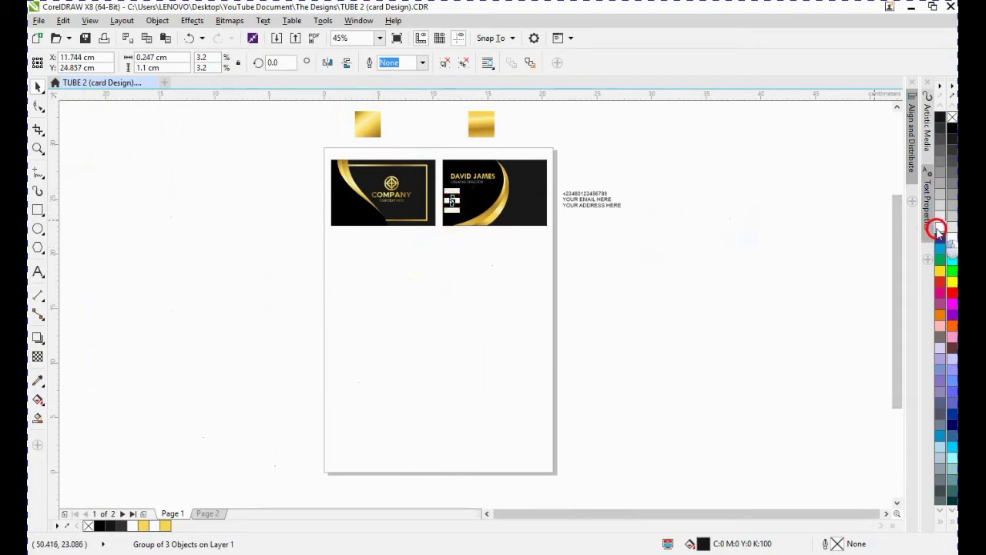
scroll(454, 200, up, 4)
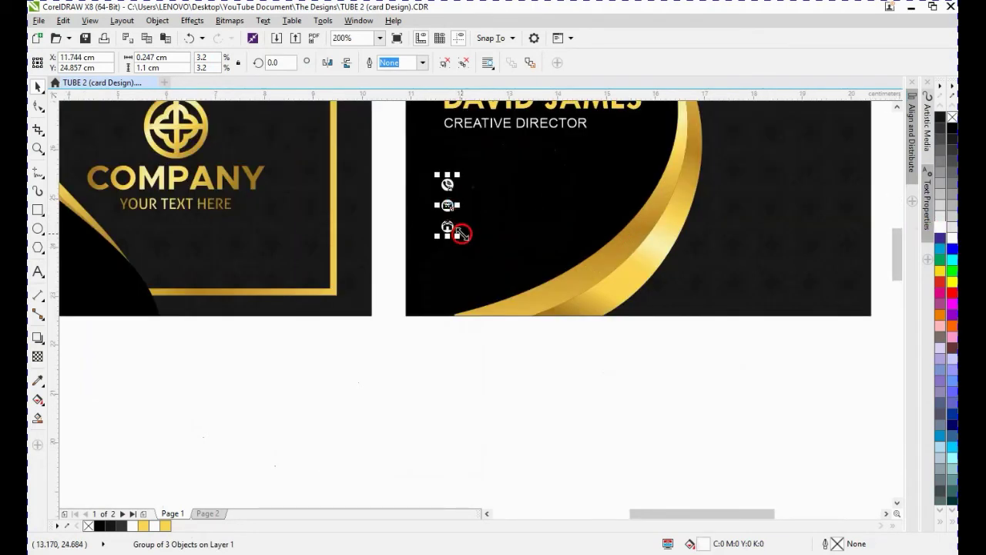
drag(459, 240, 484, 276)
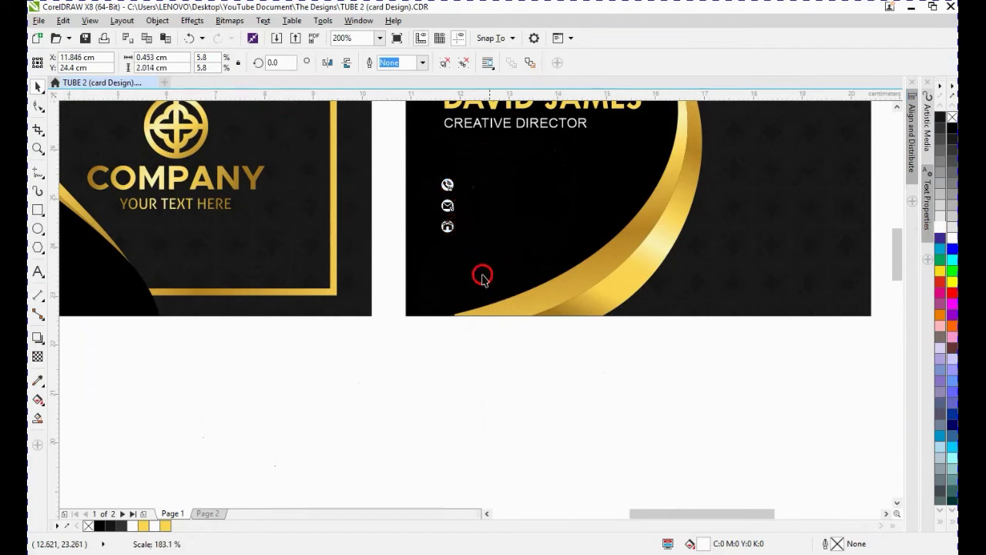
drag(456, 196, 456, 155)
drag(473, 247, 469, 245)
- Align the contact icons' left edge with the CREATIVE DIRECTOR line
shift+click(476, 127)
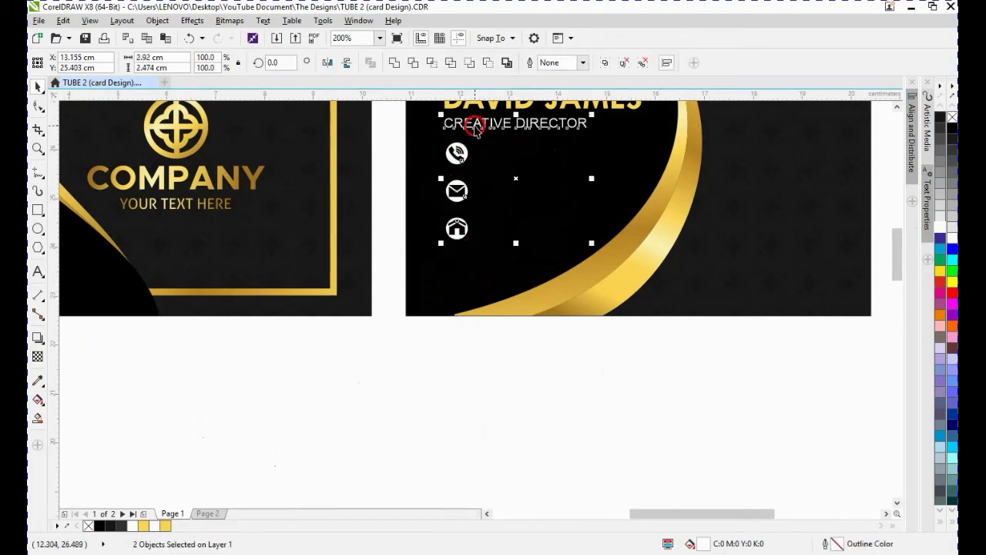
key(l)
click(510, 356)
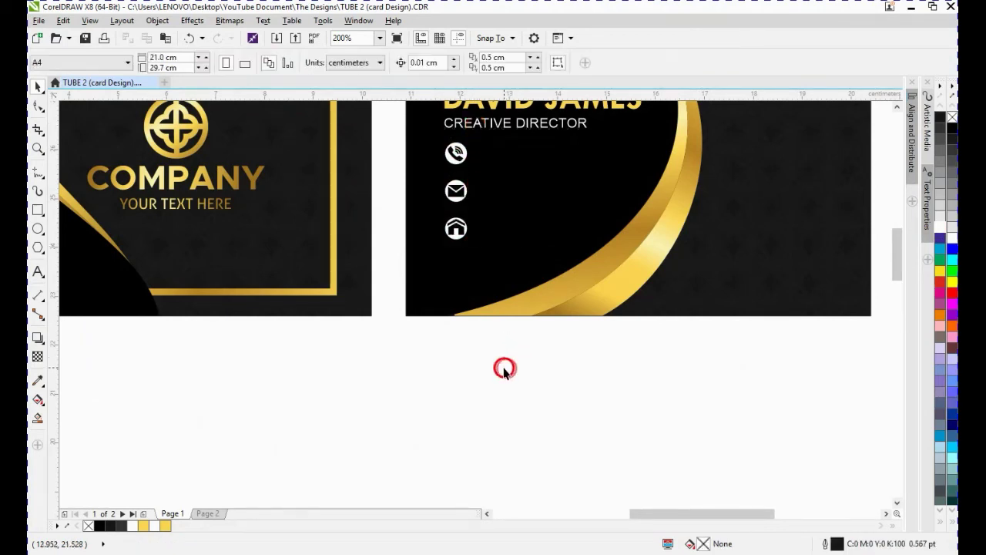
- Copy the fill from the left gold gradient square onto the contact icons using Copy Properties From
scroll(470, 309, down, 2)
click(416, 383)
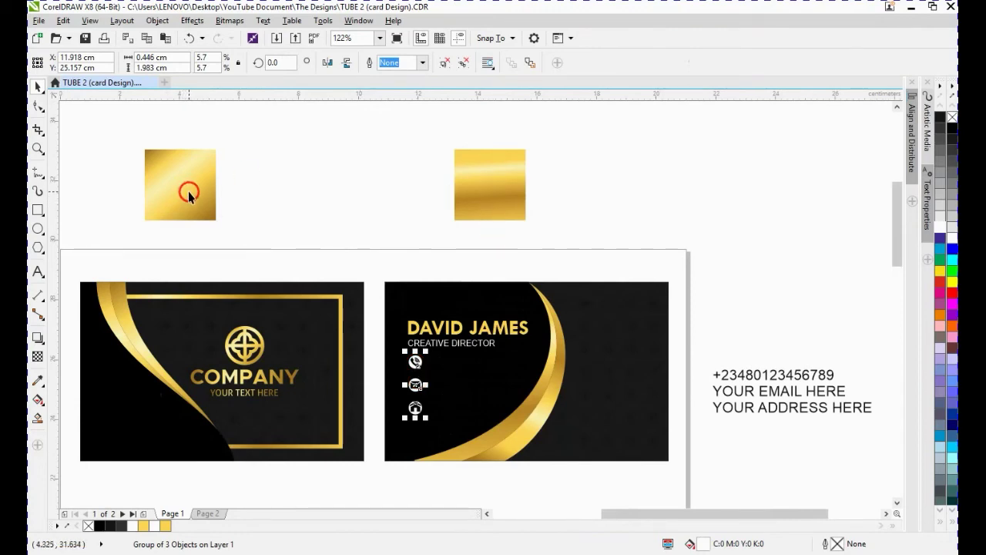
click(63, 20)
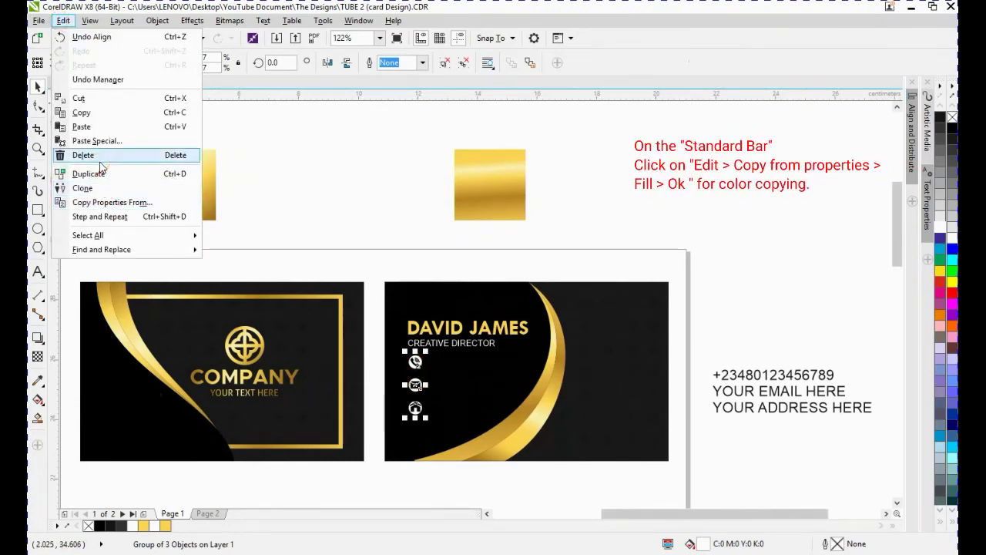
click(104, 201)
click(502, 312)
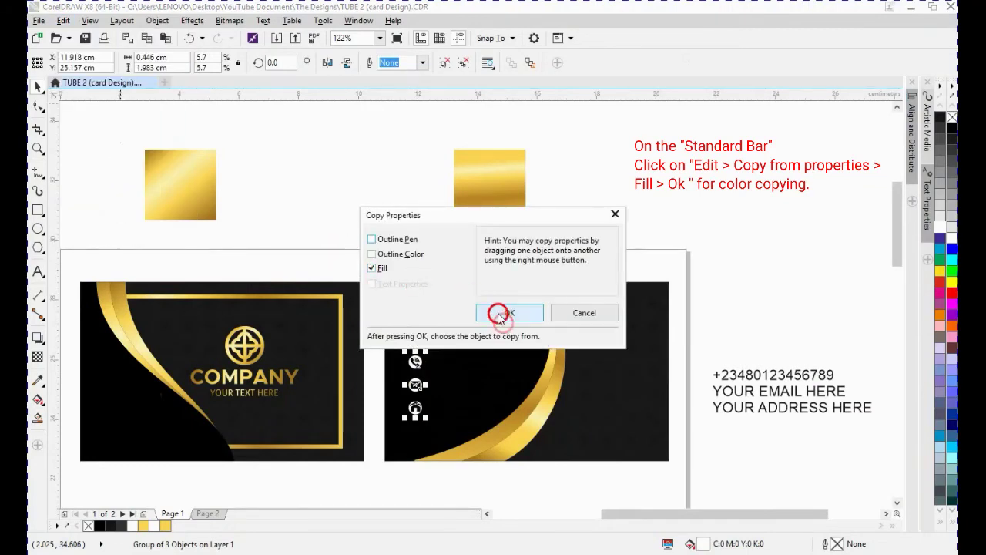
click(171, 188)
click(382, 287)
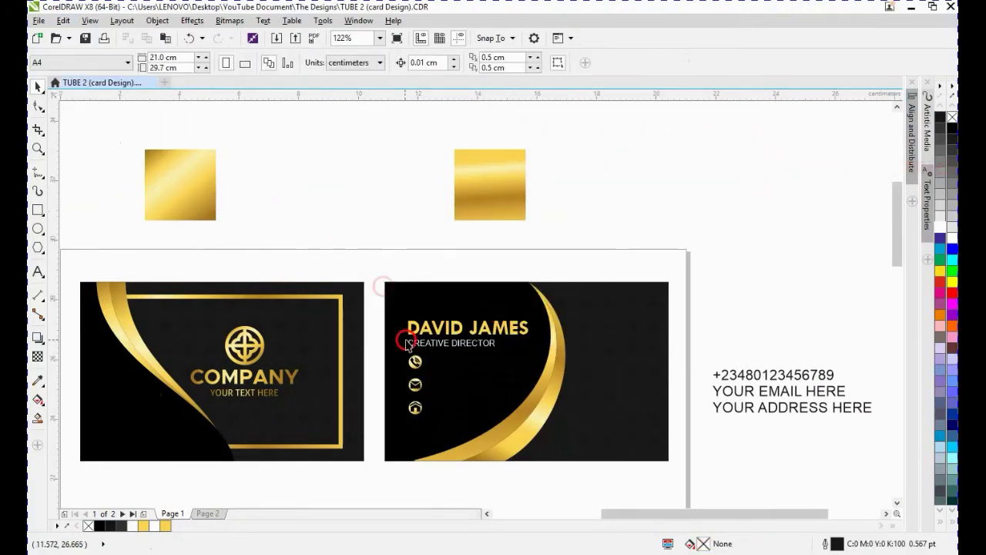
- Set the phone, email and address text lines to 6 pt and move them beside the icons on the second card
click(736, 376)
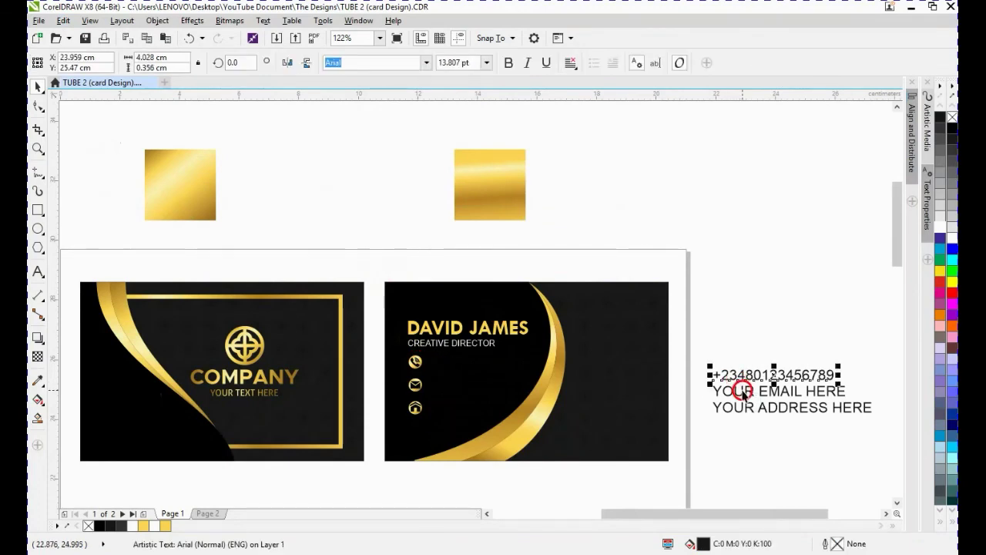
shift+click(742, 393)
shift+click(743, 409)
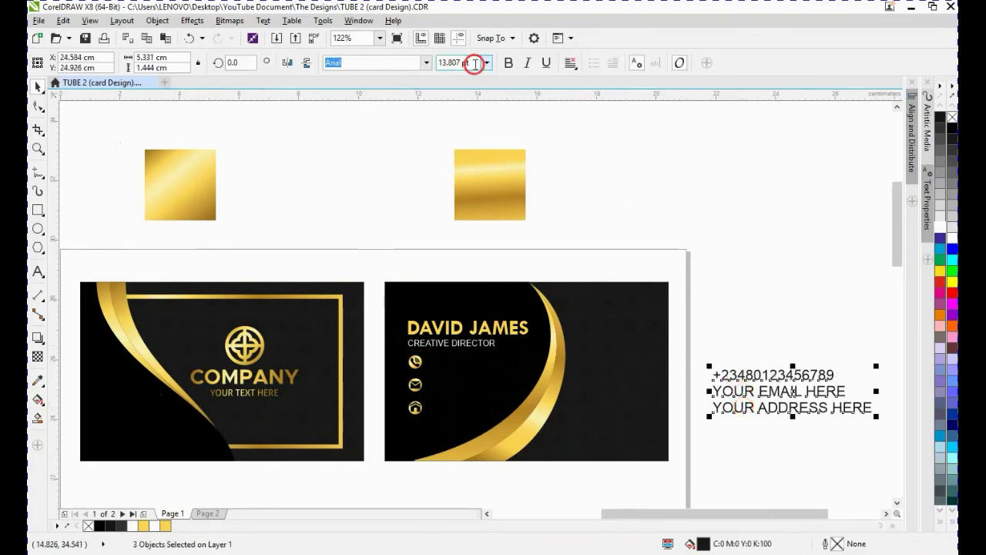
drag(473, 63, 401, 59)
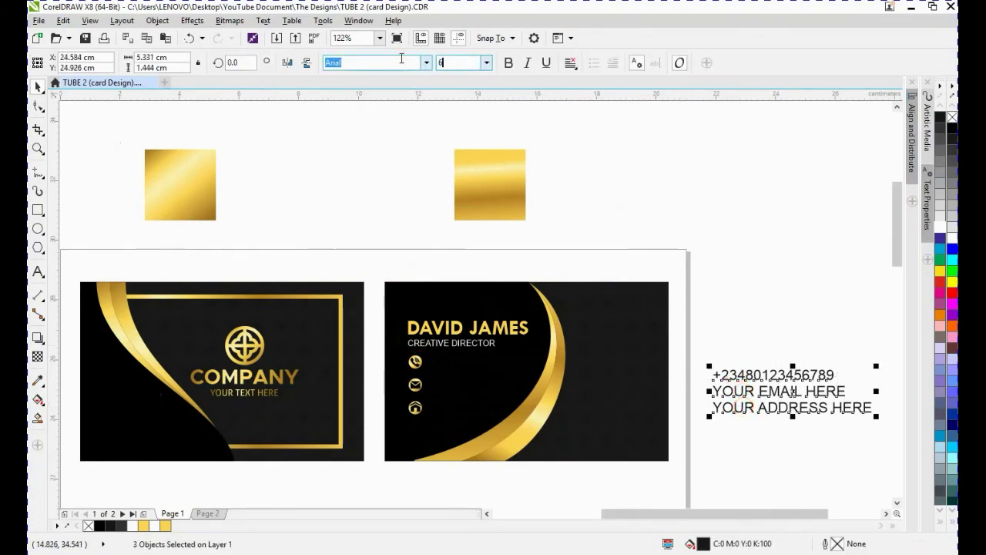
key(Return)
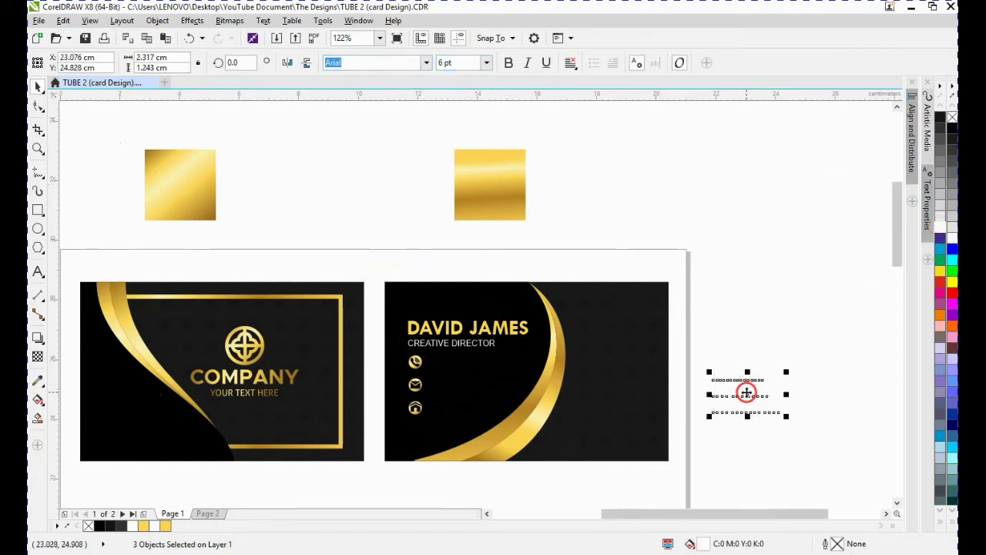
drag(748, 392, 463, 383)
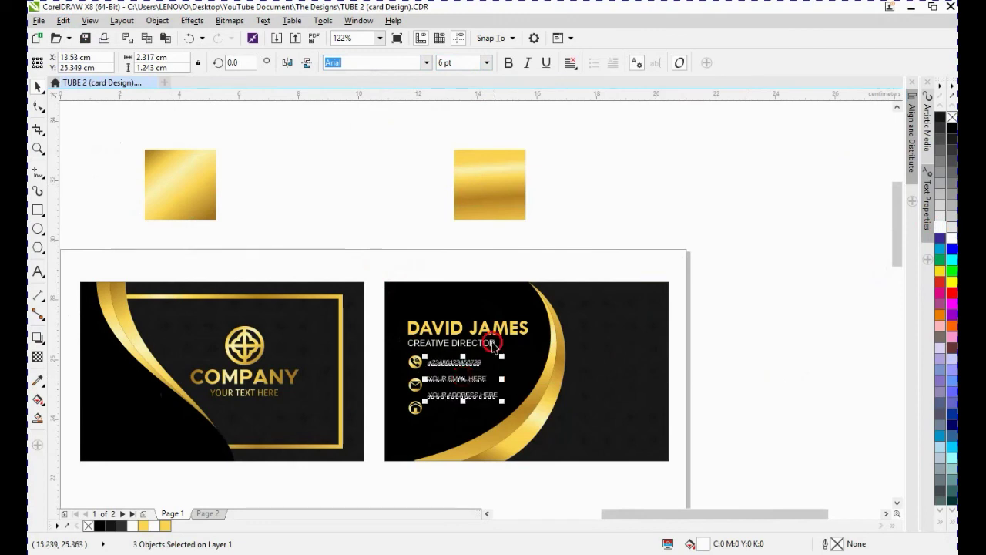
click(487, 62)
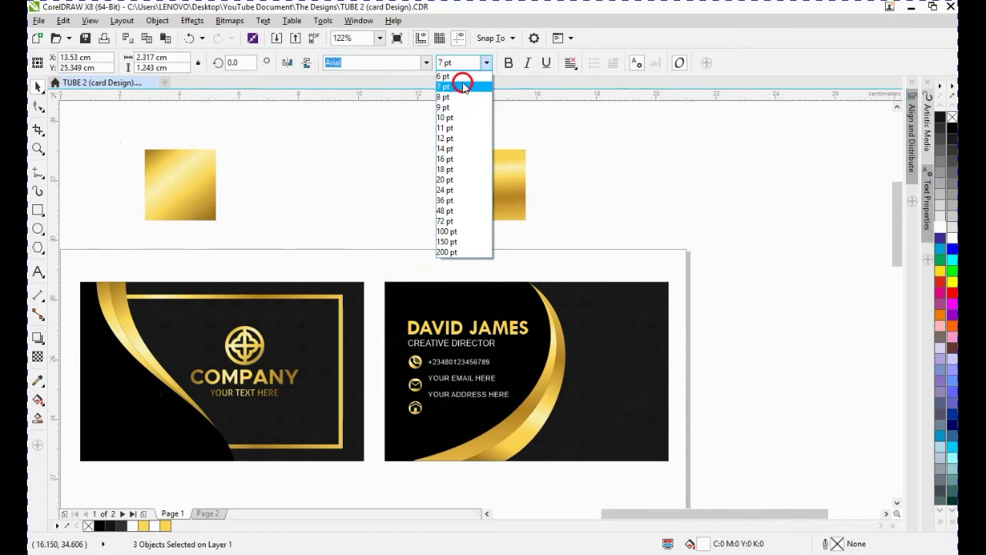
click(462, 81)
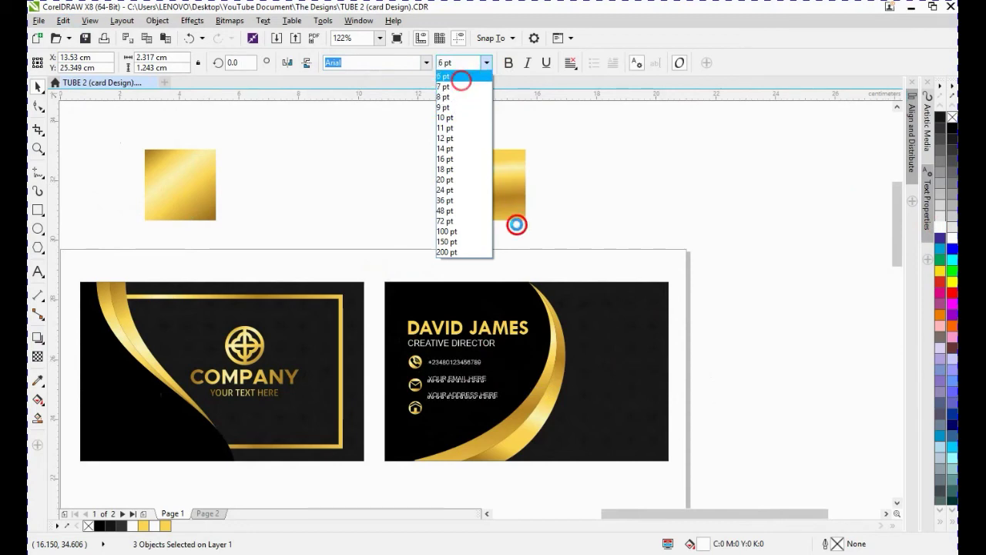
click(814, 271)
- Align the phone icon vertically with the phone number text
click(440, 365)
click(410, 363)
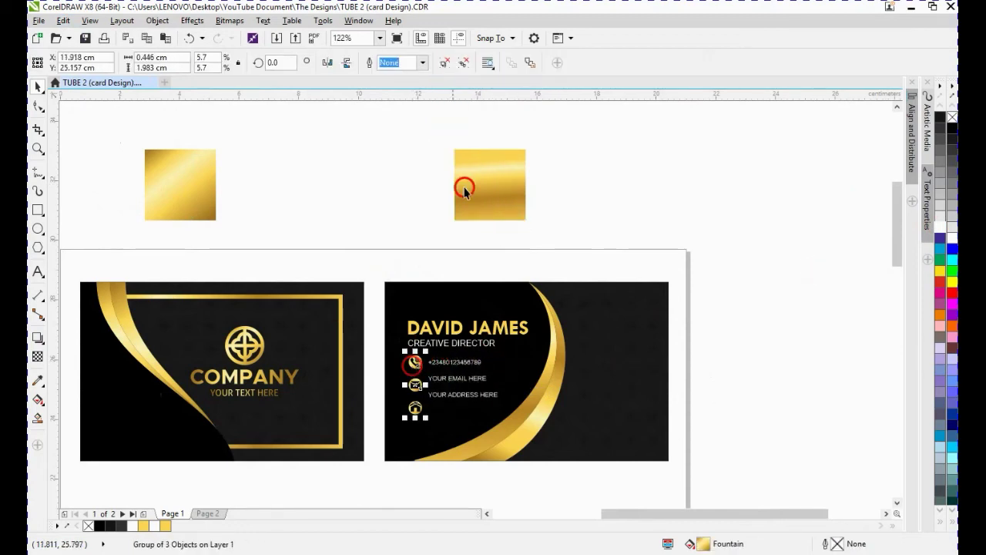
click(399, 225)
click(448, 362)
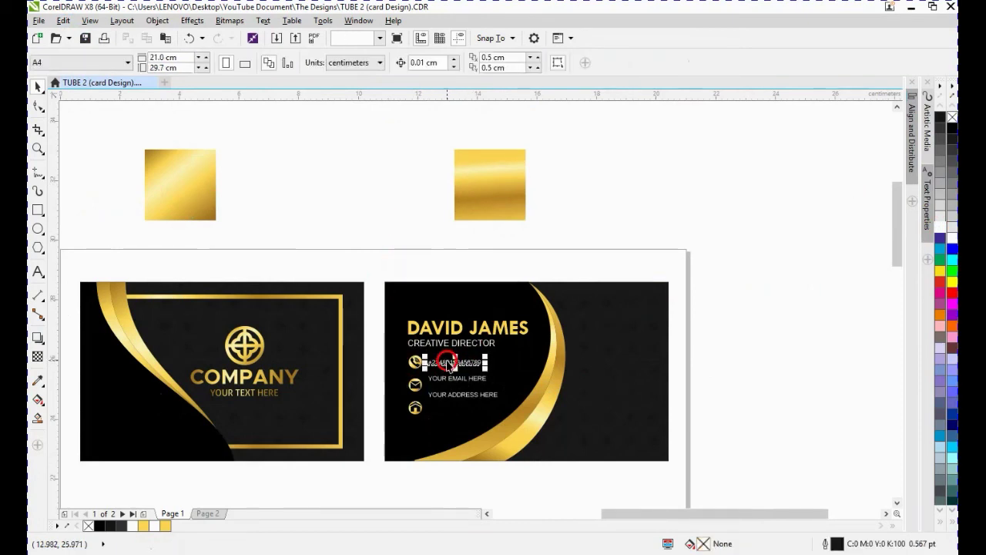
shift+click(414, 360)
scroll(413, 361, up, 2)
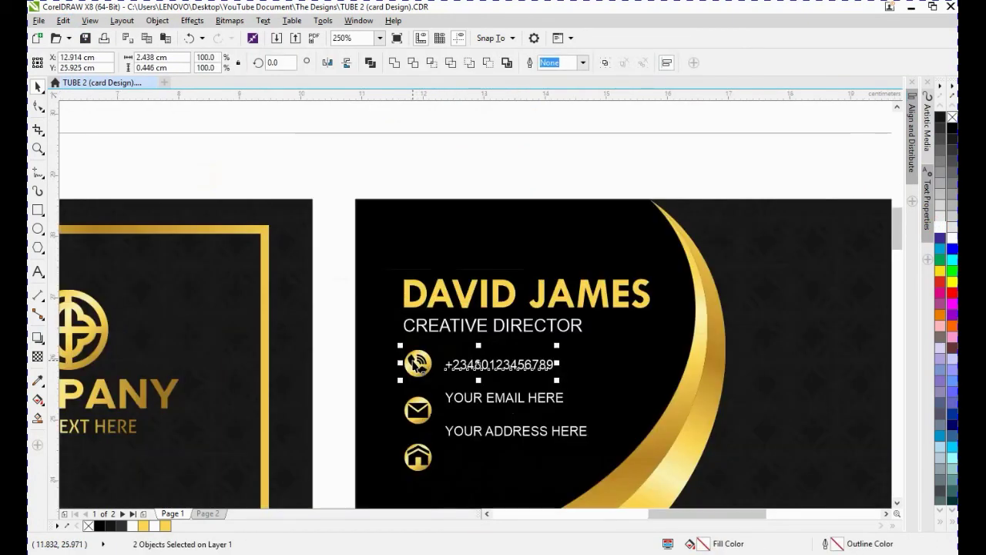
- Align the email and address icons with their text lines and shift the email row down to even the spacing
click(423, 415)
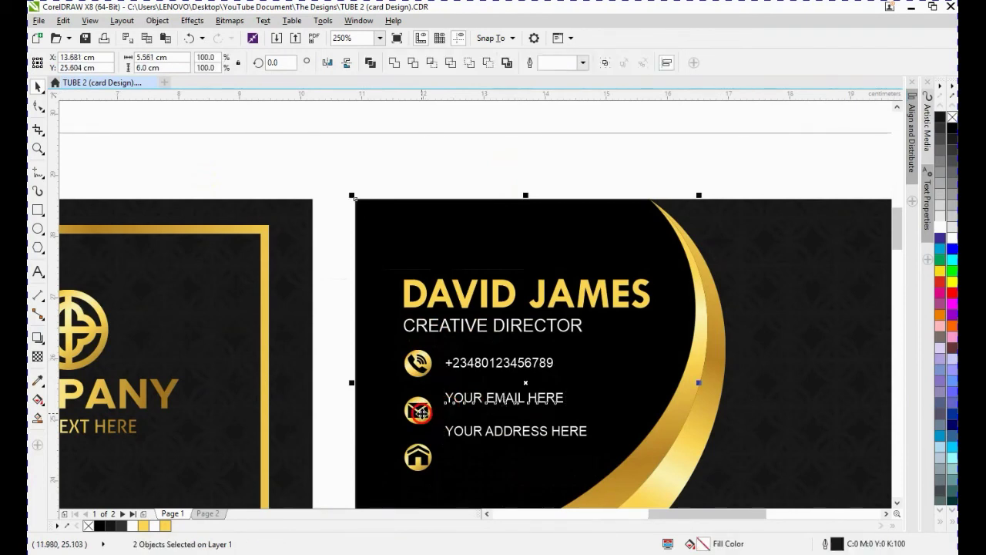
shift+click(408, 390)
shift+click(414, 400)
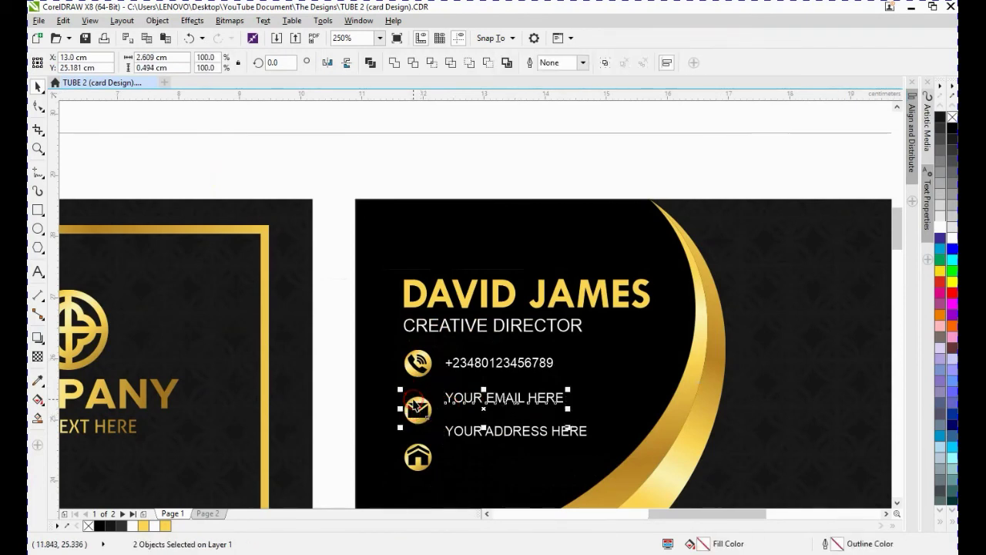
drag(416, 406, 416, 418)
click(471, 432)
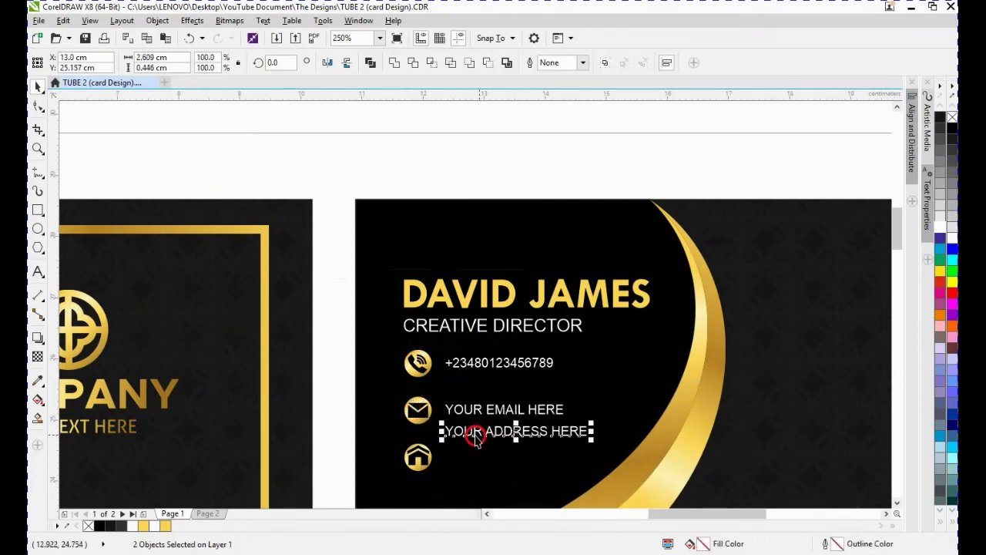
shift+click(420, 453)
scroll(429, 456, down, 2)
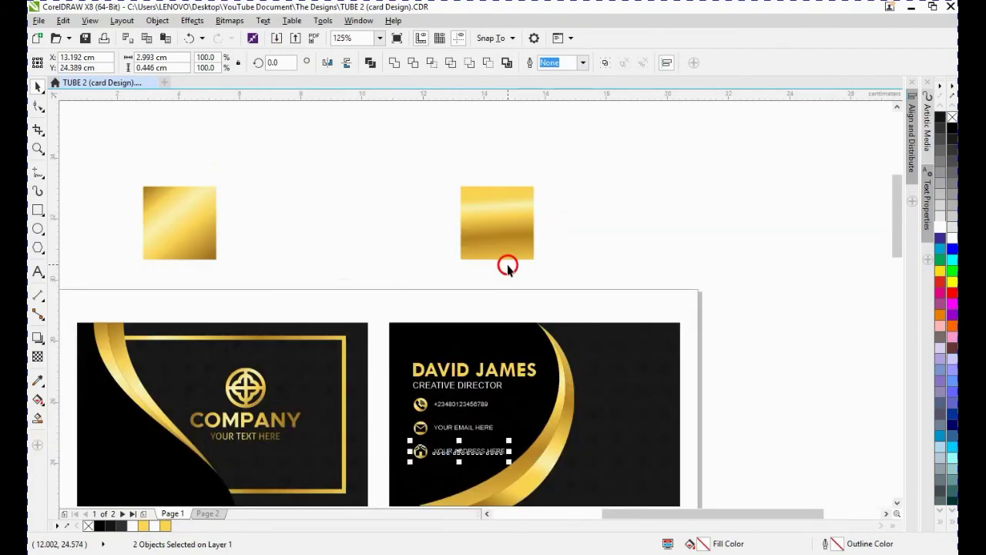
- Duplicate the gold rectangular frame from the first card and move the copy onto the second card
click(318, 336)
click(308, 338)
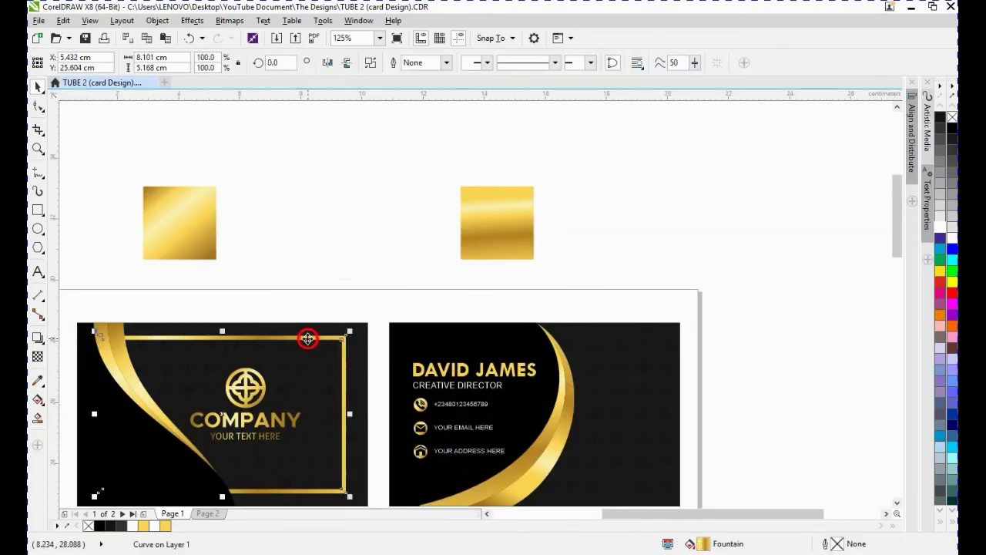
key(ctrl+d)
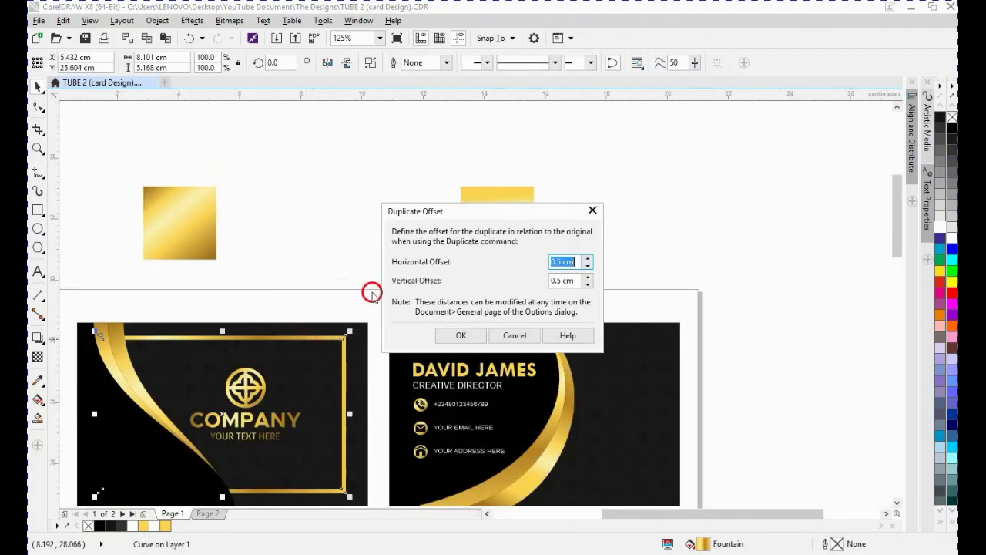
click(463, 336)
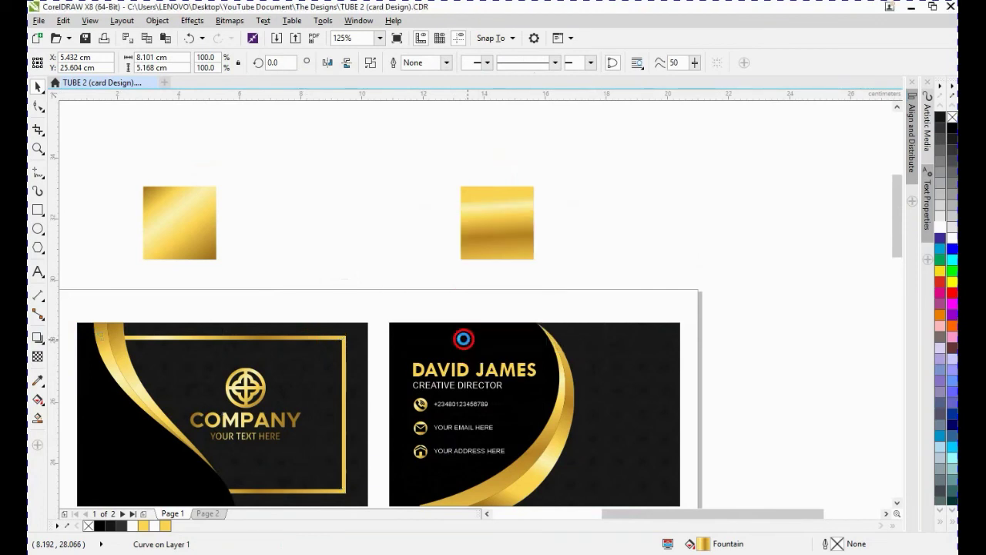
drag(306, 324, 602, 347)
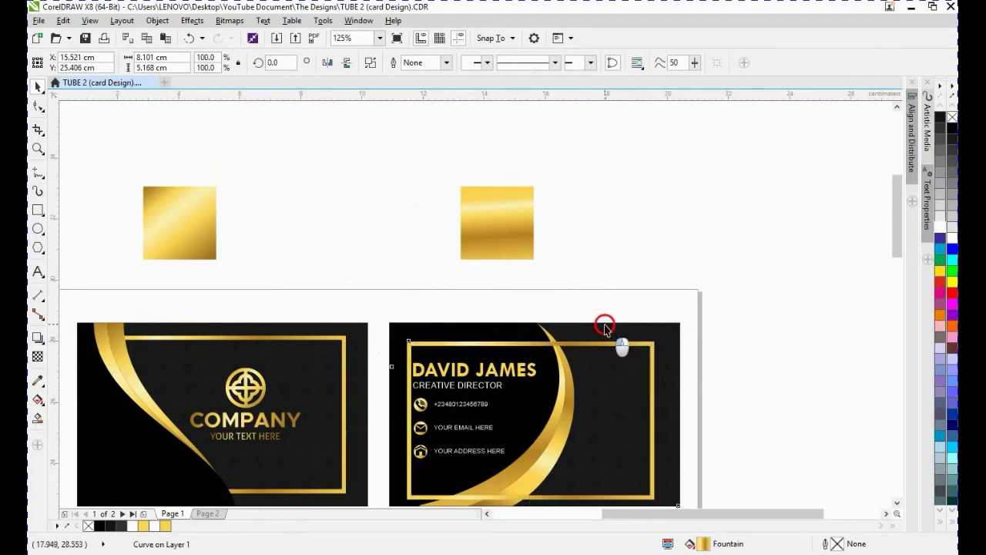
- Center the duplicated frame on the second card horizontally and vertically
shift+click(606, 327)
key(c)
key(e)
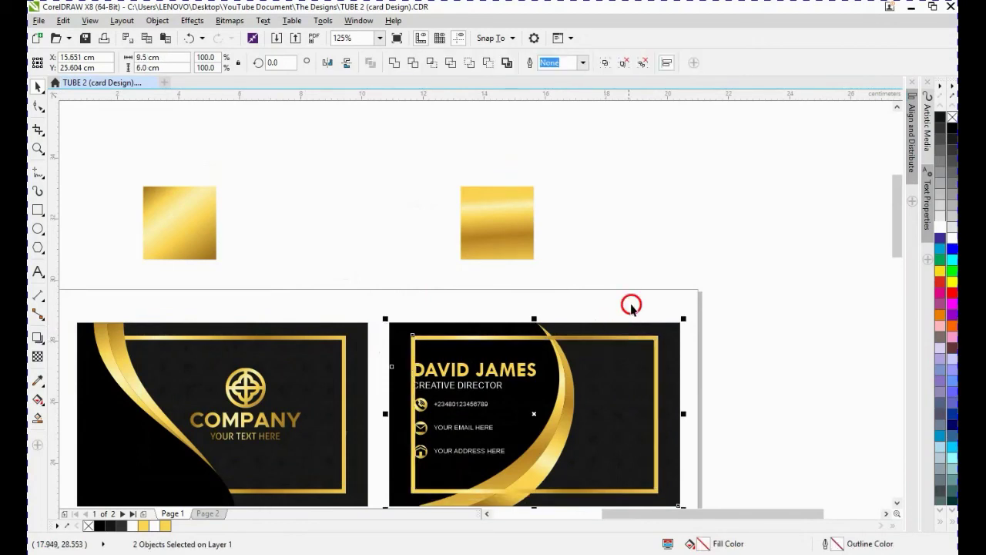
- Select the second card's frame, text and icons and bring them to the front of the layer
click(357, 296)
drag(357, 295, 581, 490)
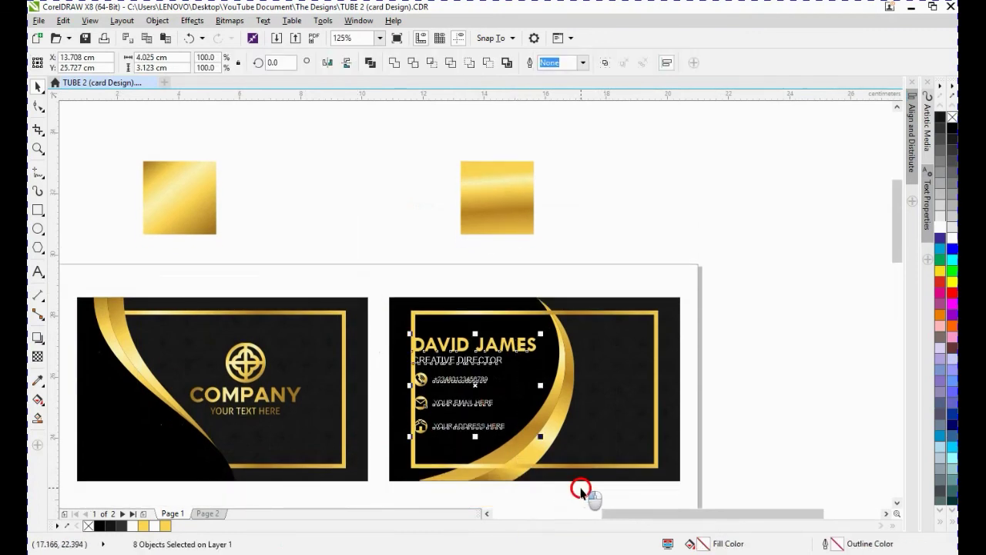
drag(371, 269, 593, 500)
click(158, 20)
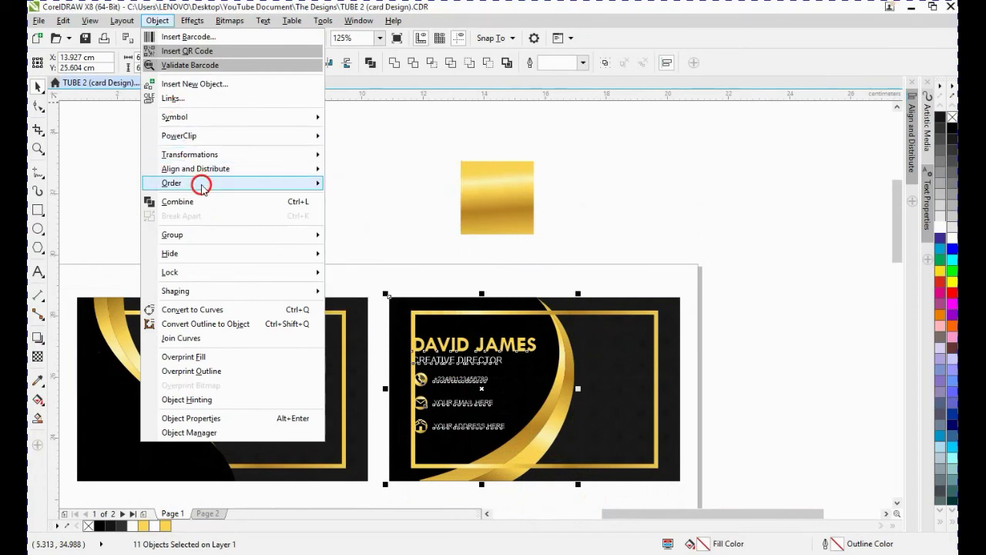
mouse_move(247, 185)
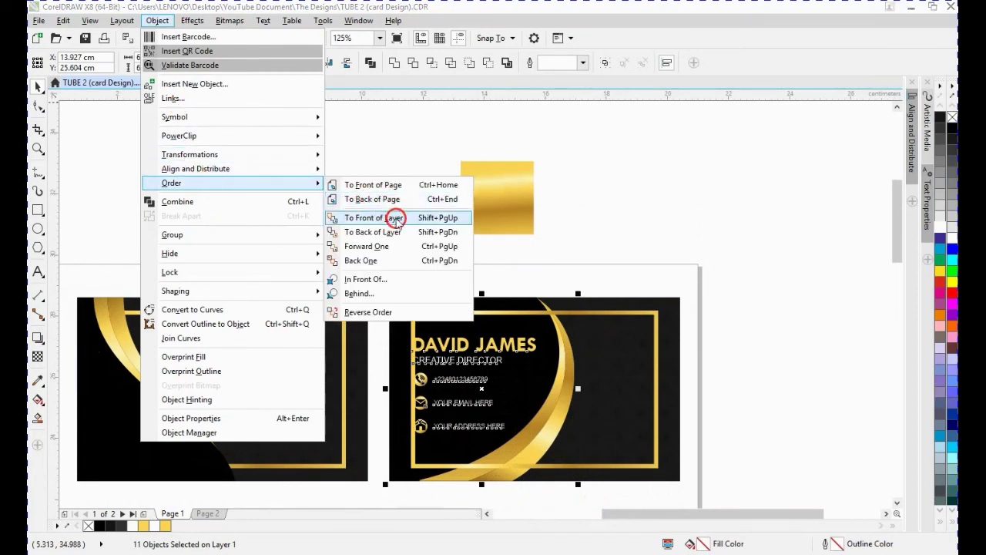
click(396, 220)
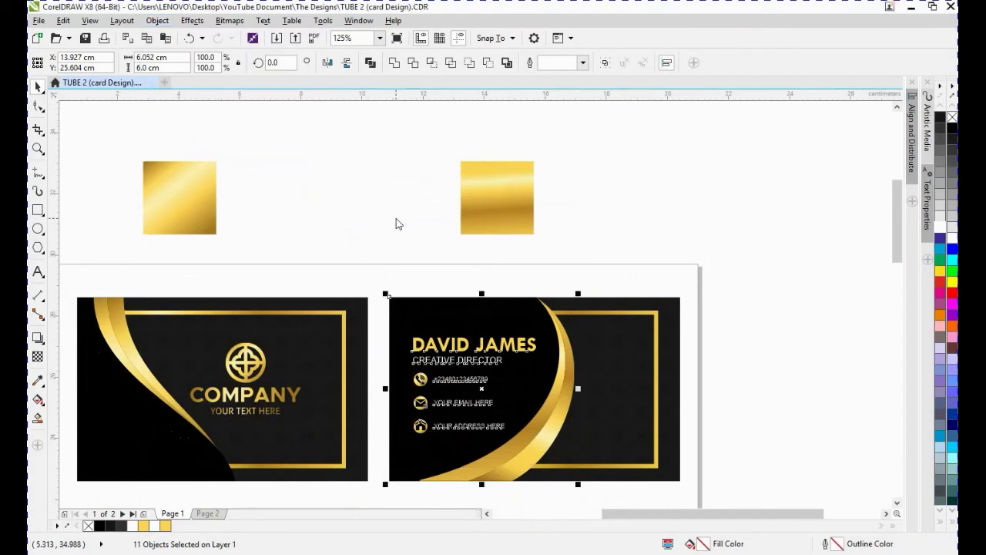
- Copy the logo group from the first card onto the second card's right side and scale it down to about 68%
click(637, 273)
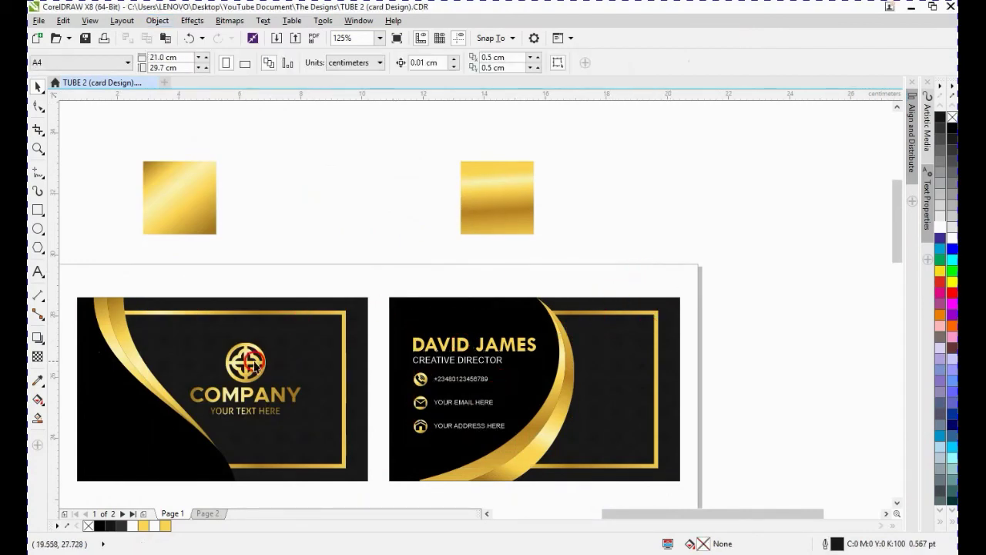
drag(250, 362, 626, 362)
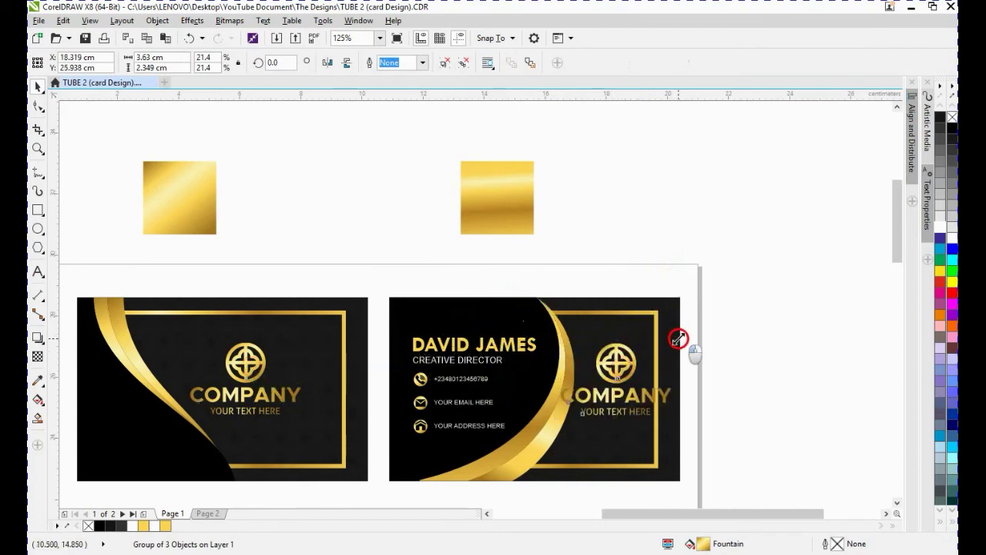
drag(677, 338, 655, 351)
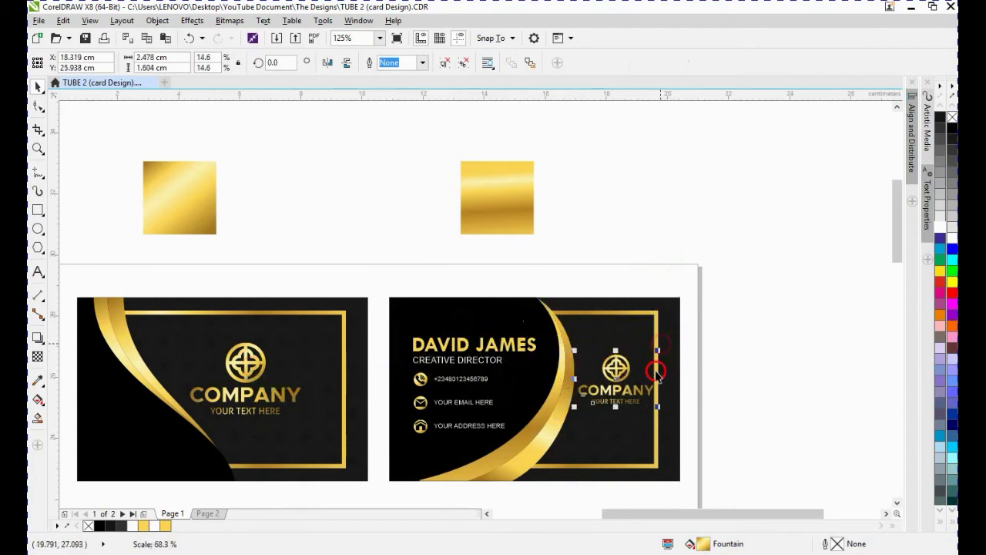
click(732, 373)
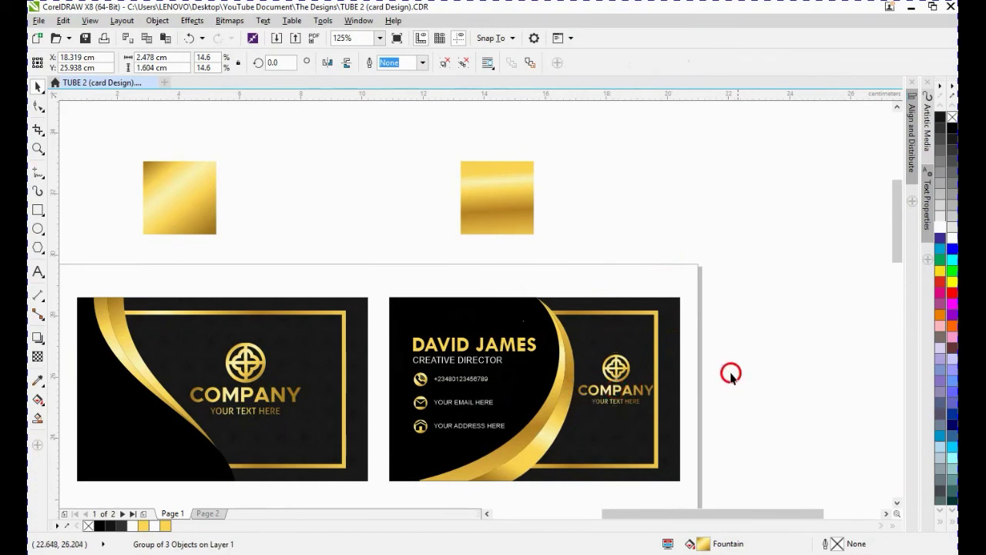
- Duplicate the phone number text and place the copy beneath the logo on the second card
click(453, 379)
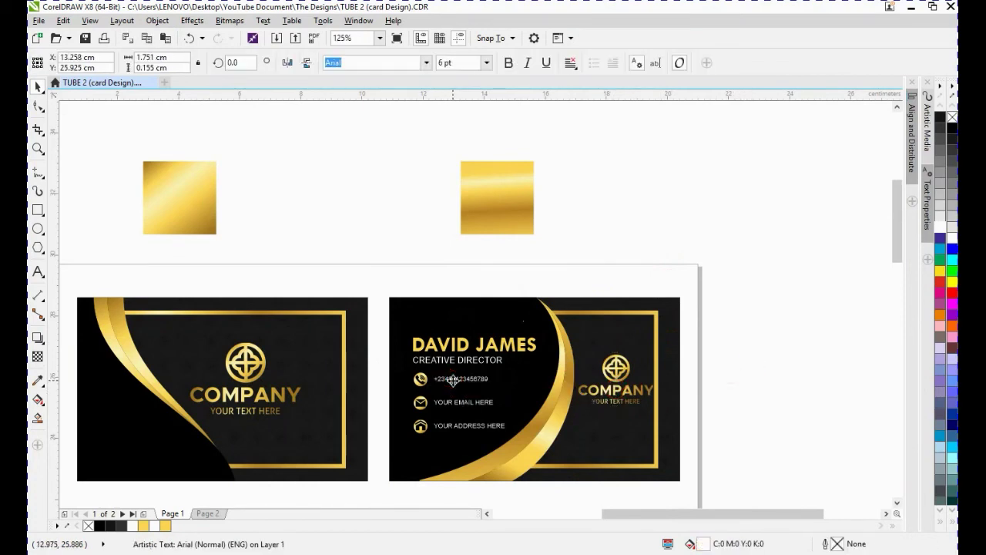
drag(453, 379, 609, 422)
scroll(609, 423, up, 1)
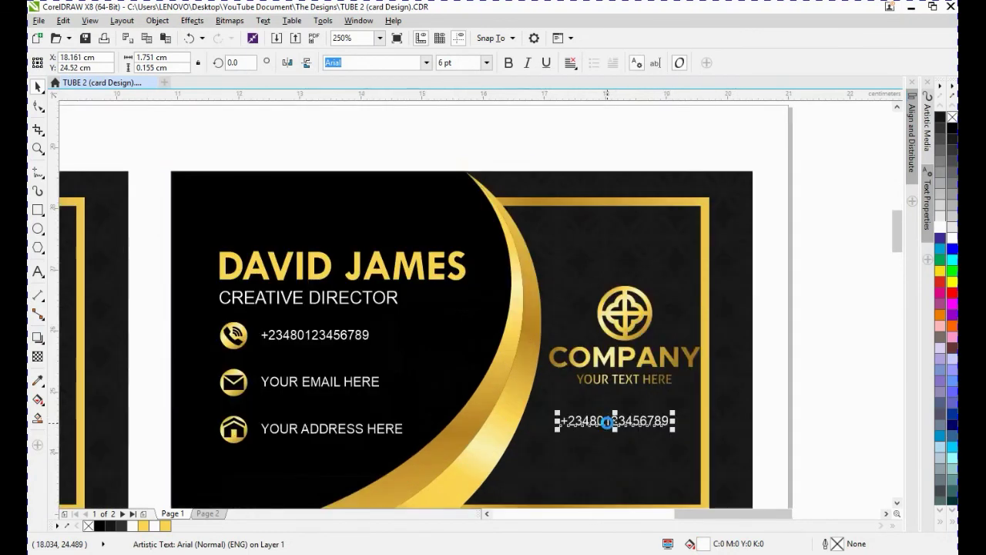
- Edit the copied text beneath the logo, replacing its content starting with "W"
key(F8)
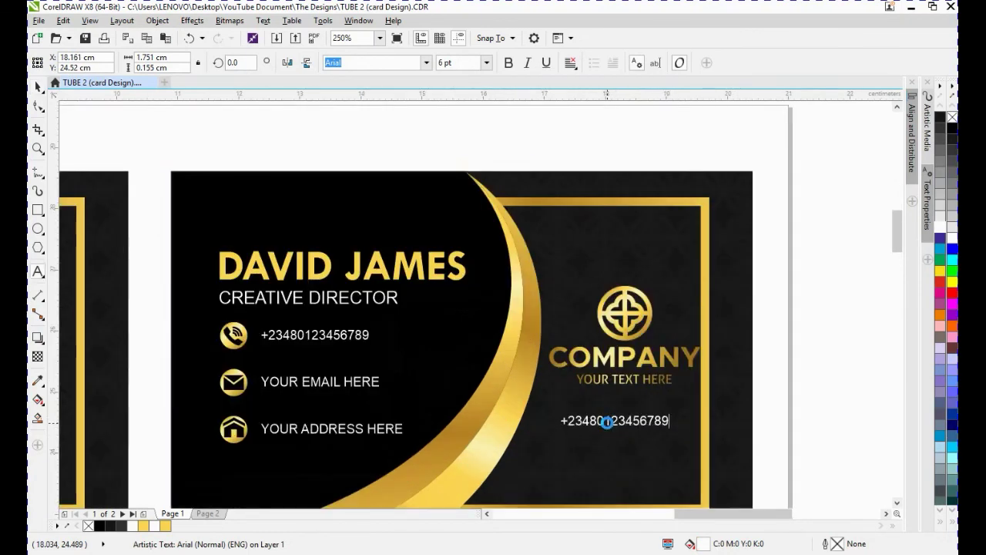
key(ctrl+a)
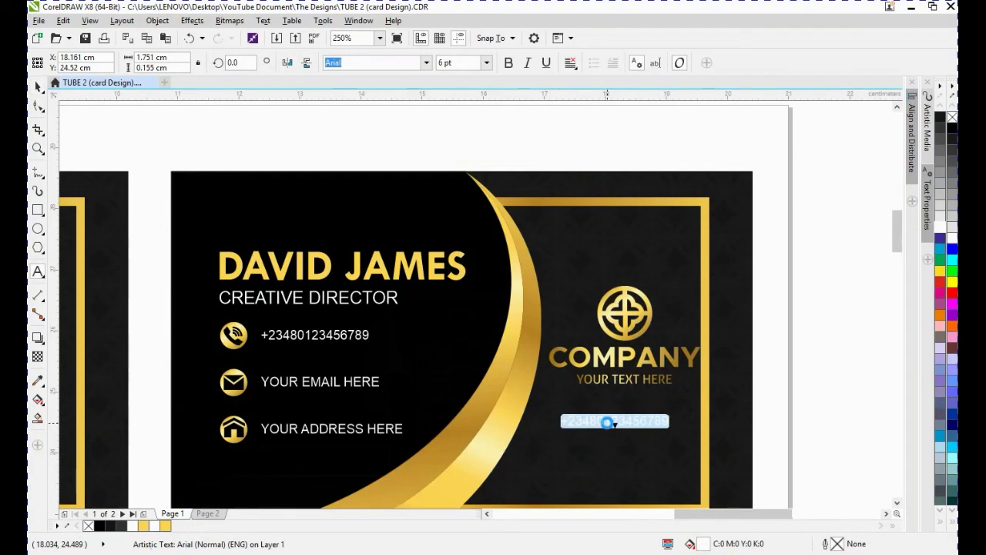
text(WWW.COMPANY.COM)
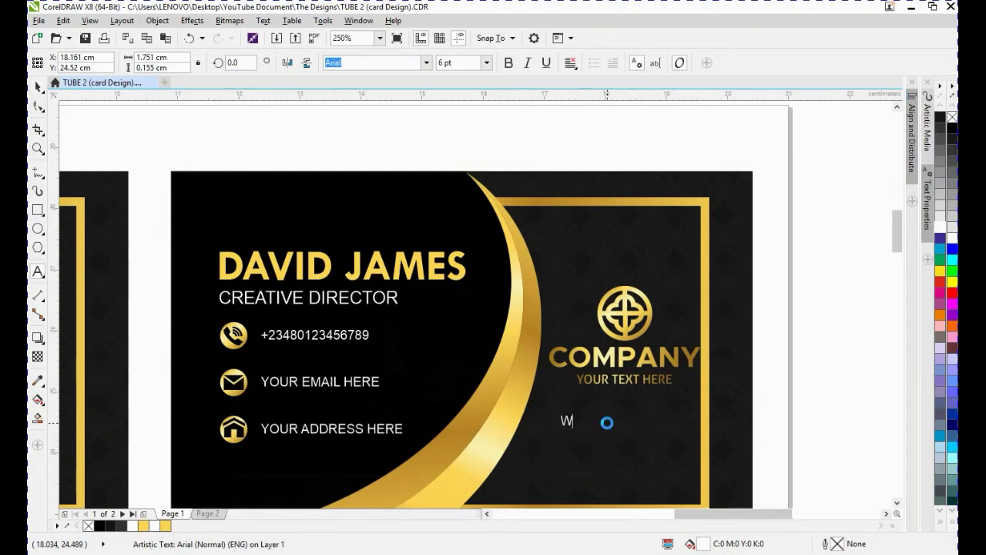
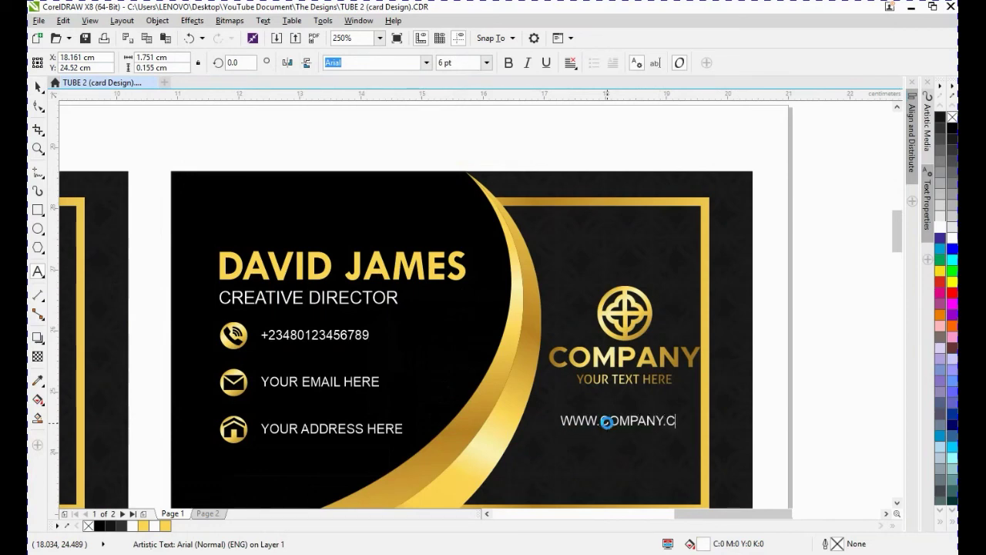
key(ctrl+space)
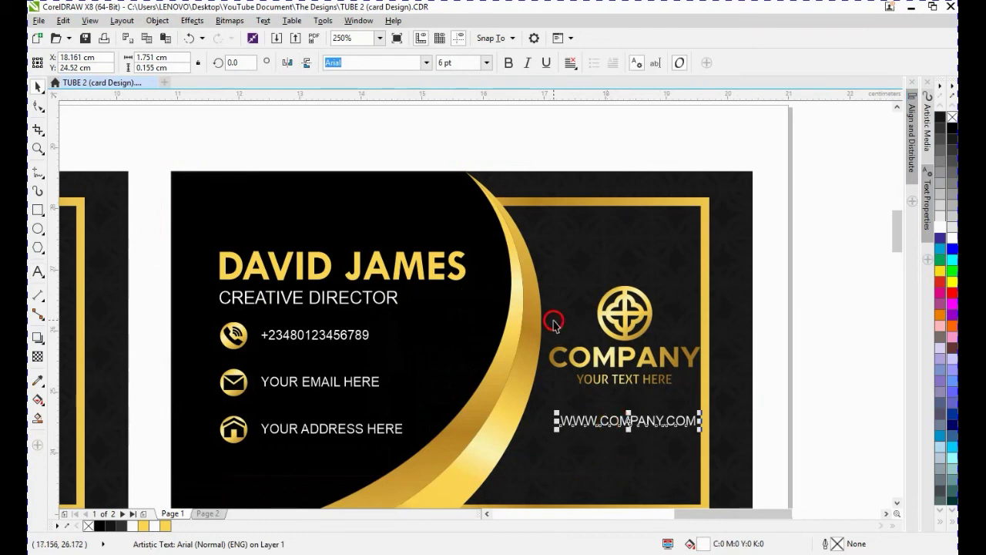
click(507, 65)
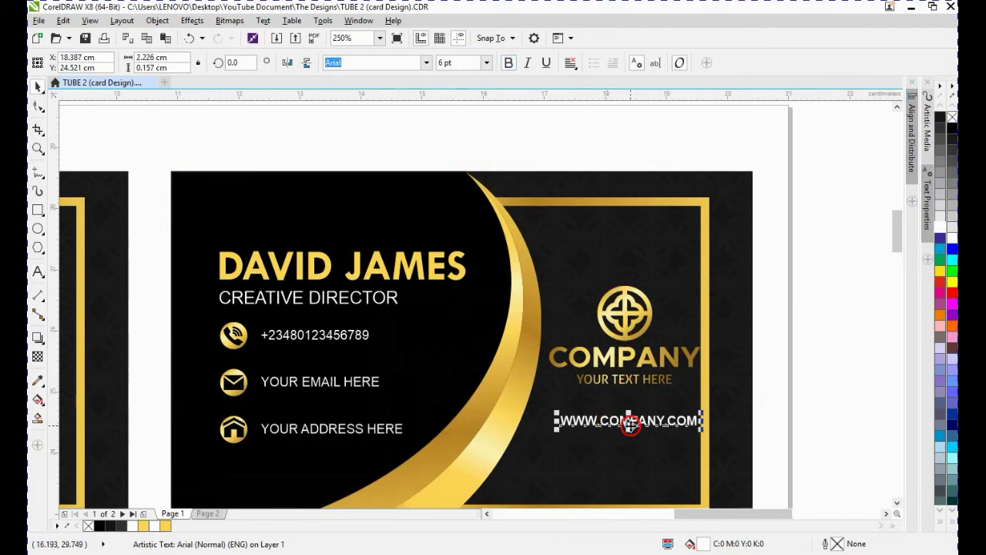
drag(631, 427, 625, 421)
- Ungroup the copied logo on the second card and delete its "YOUR TEXT HERE" line
click(625, 360)
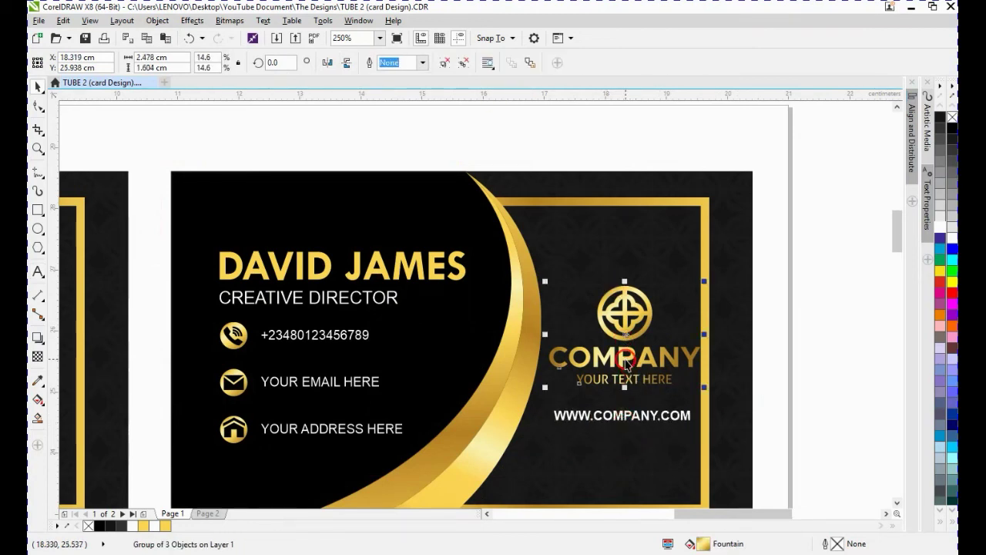
click(445, 62)
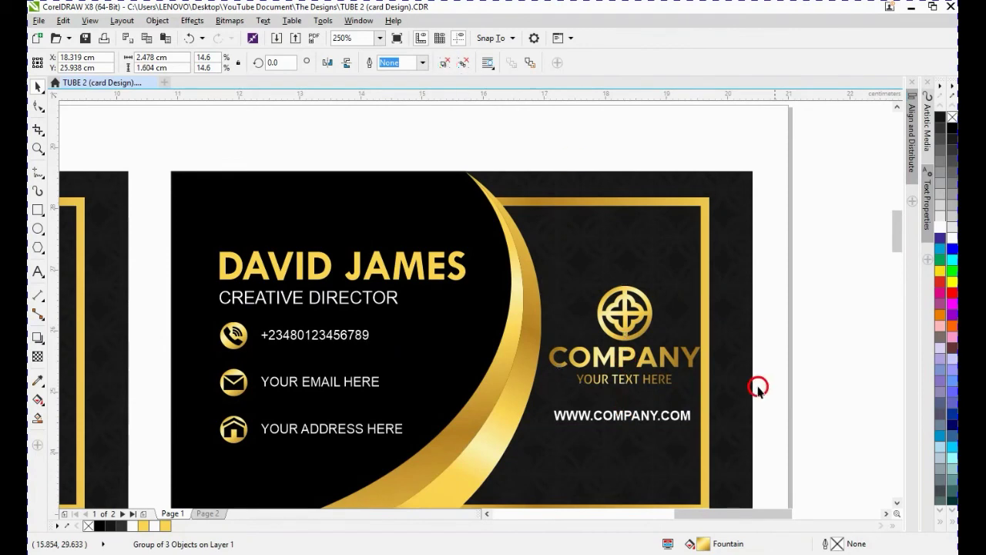
click(655, 379)
key(Delete)
- Copy the gold fill of the COMPANY lettering onto the web address text, then delete the COMPANY lettering
click(638, 370)
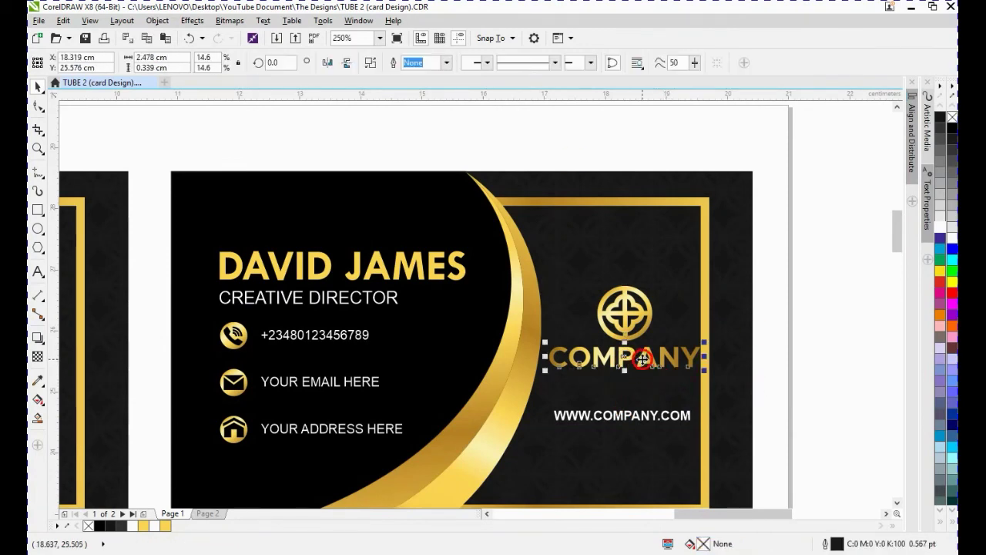
drag(639, 359, 655, 425)
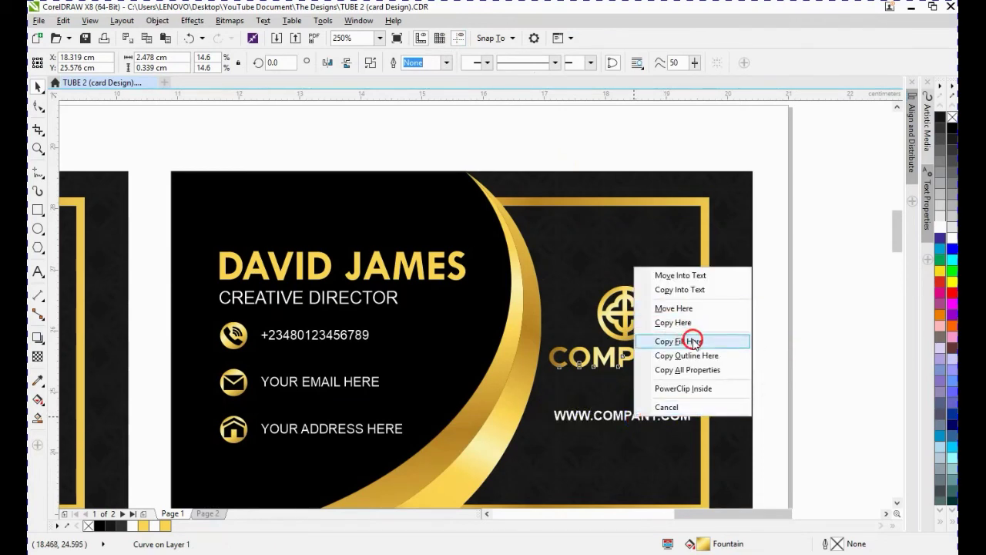
click(693, 341)
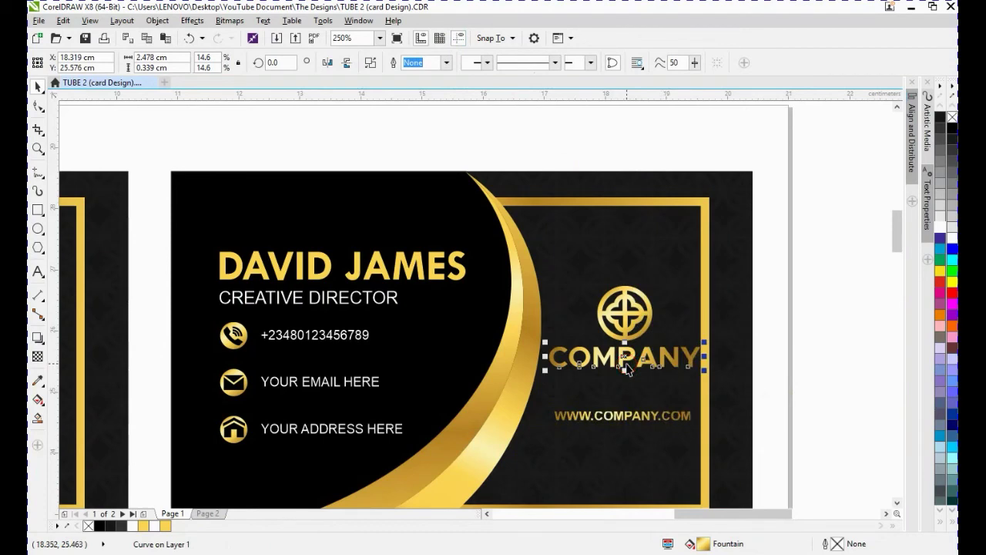
key(Delete)
- Try to center-align the web address text with the logo emblem, then undo the alignment
click(632, 414)
shift+click(622, 339)
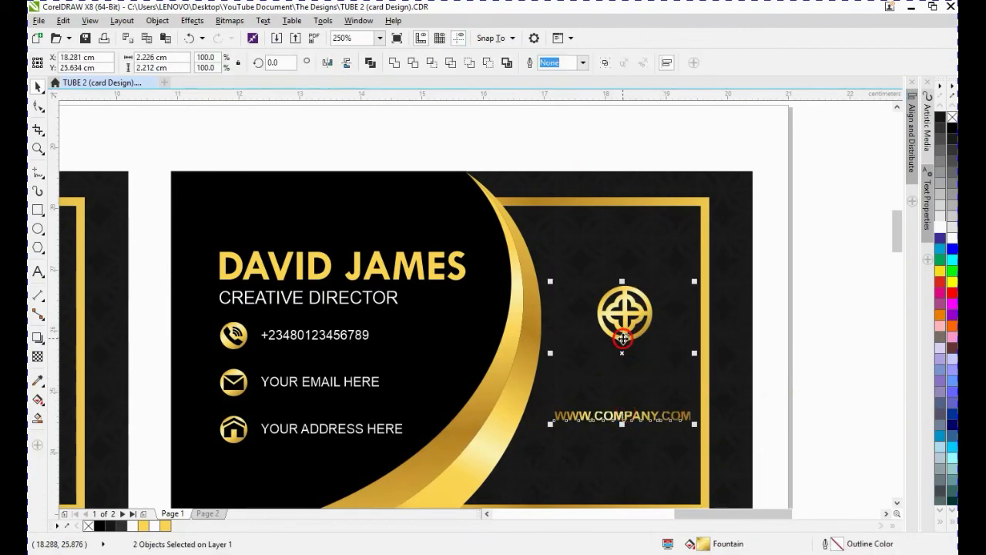
key(c)
key(e)
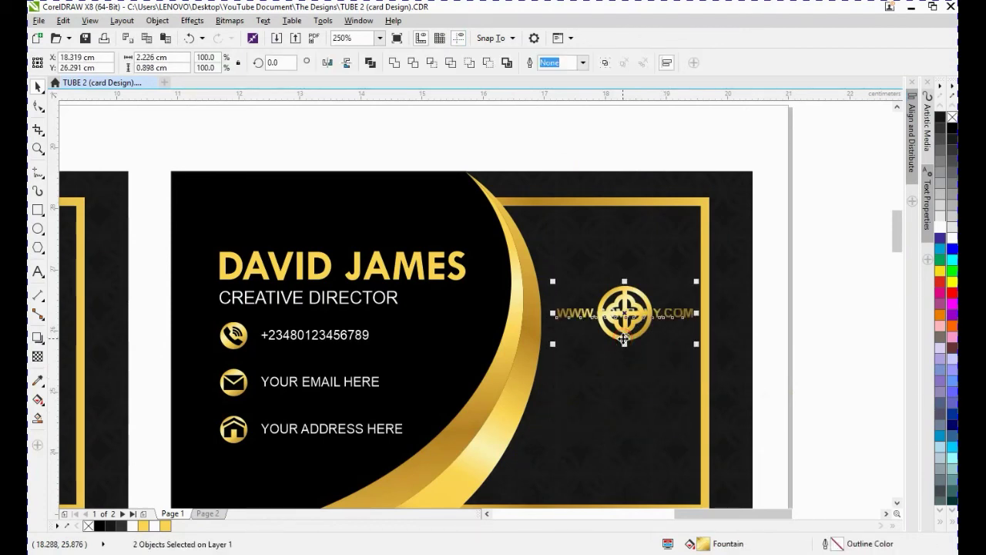
key(ctrl+z)
- Move the web address text just beneath the logo emblem and group the two together
click(633, 416)
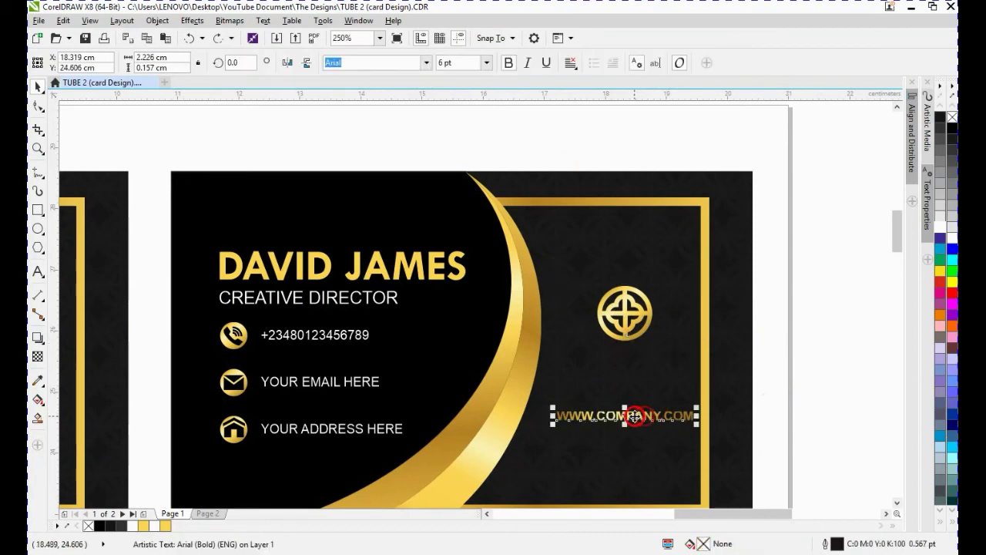
drag(633, 416, 633, 352)
click(740, 355)
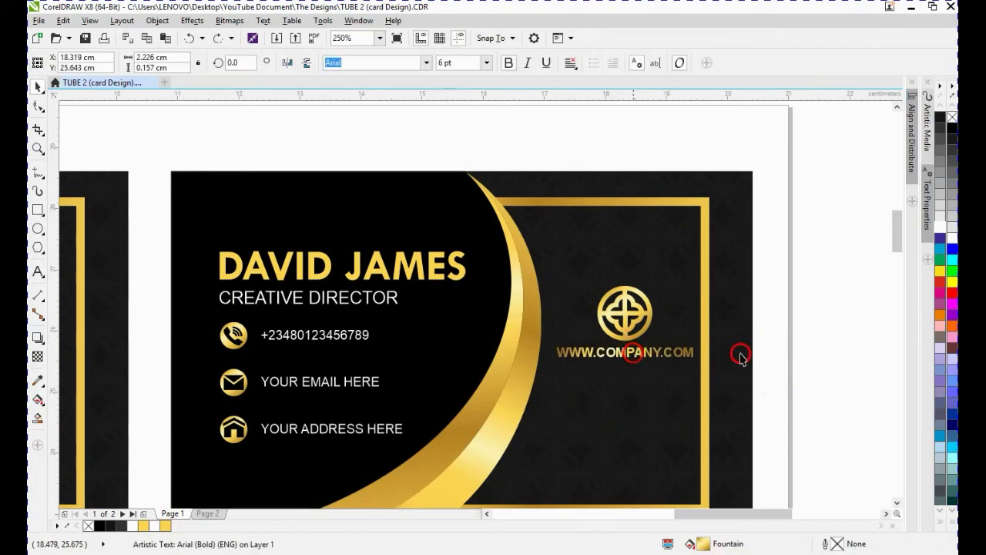
drag(841, 411, 531, 256)
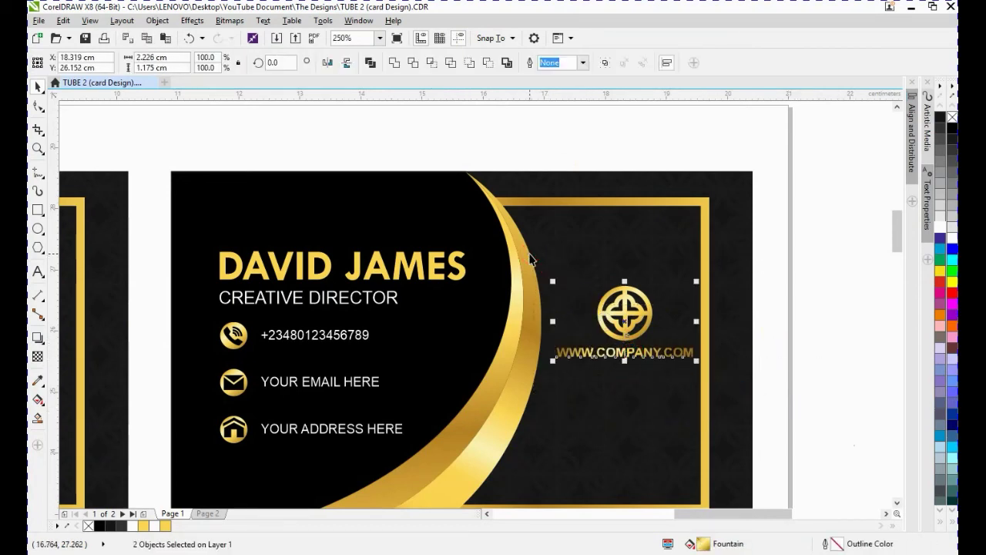
key(ctrl+g)
- Center the logo and web address group horizontally within the second card's gold frame
scroll(655, 292, down, 1)
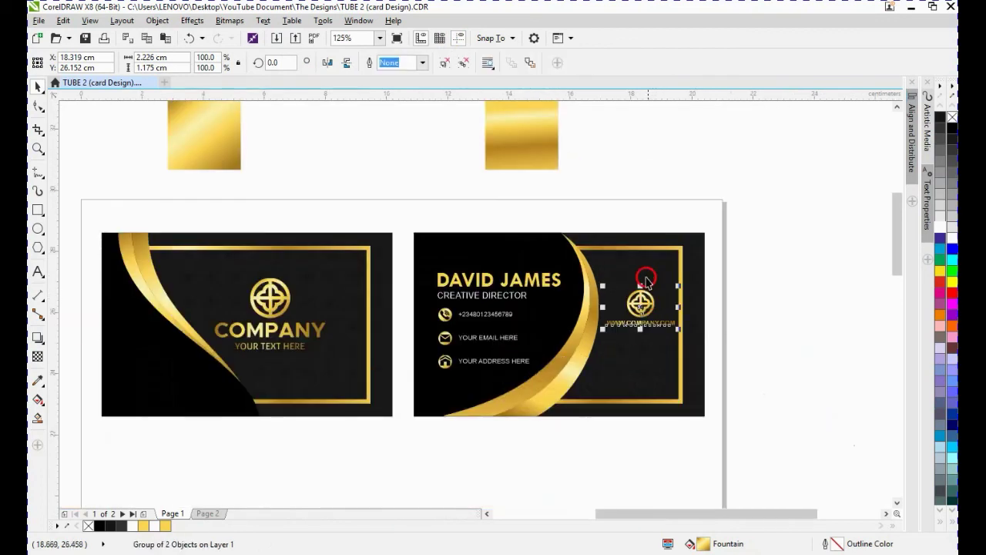
shift+click(638, 249)
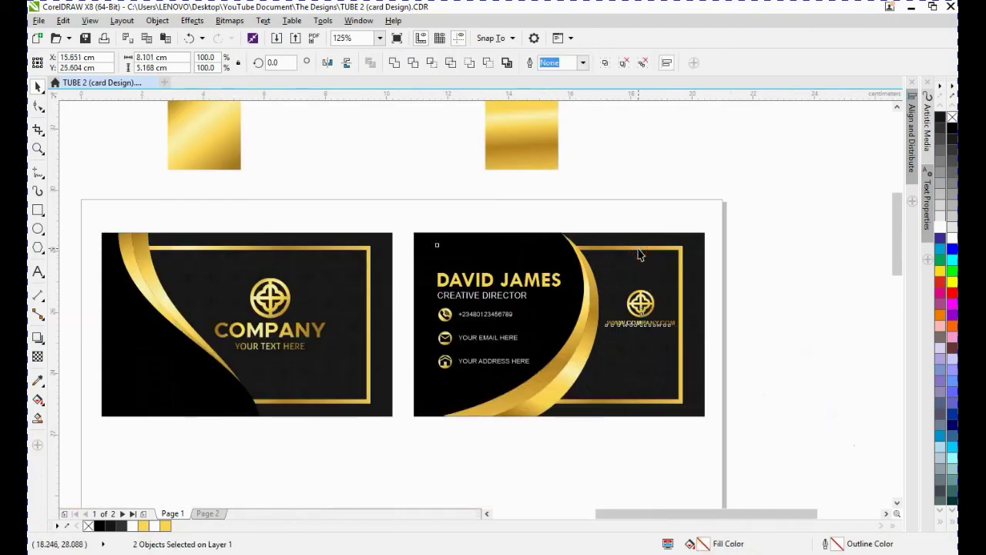
key(e)
click(770, 273)
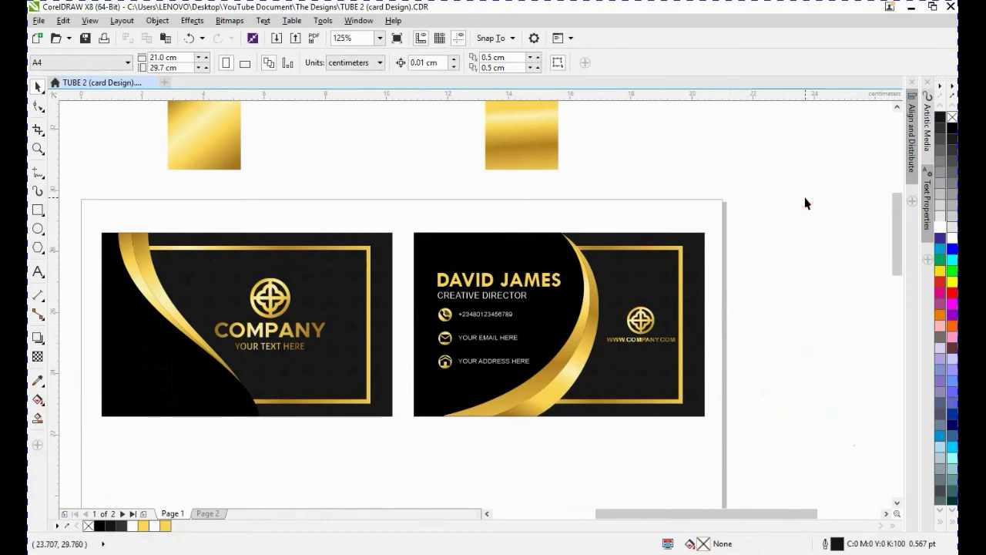
- Delete the two gold gradient swatch squares above the page
click(526, 152)
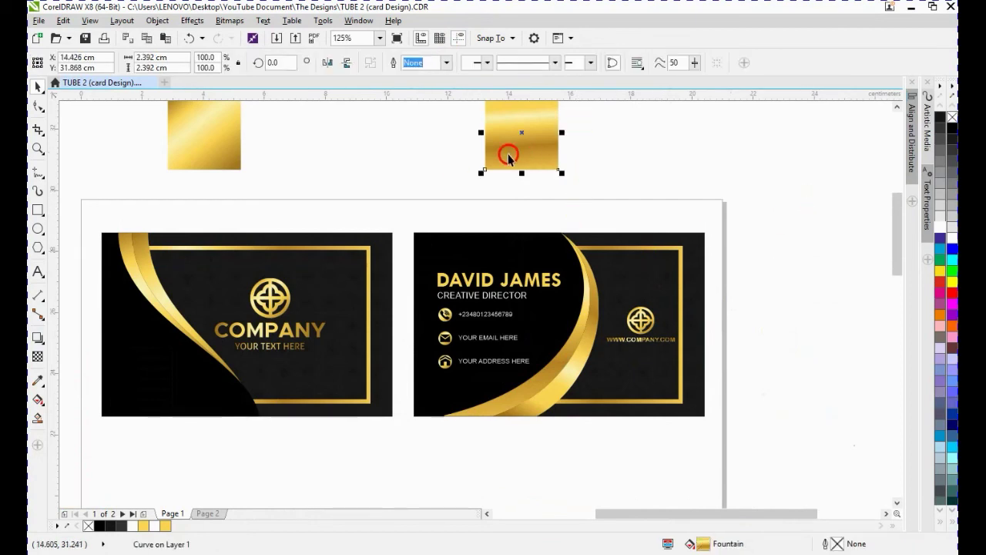
drag(511, 154, 182, 150)
key(Delete)
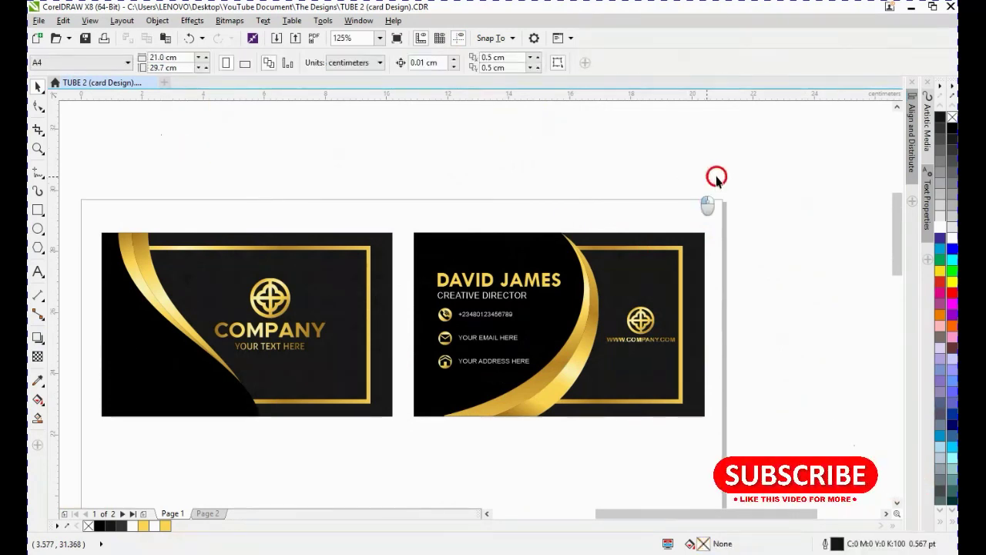
- Select both cards, zoom to fit them and view the finished designs in full-screen preview
drag(774, 168, 79, 477)
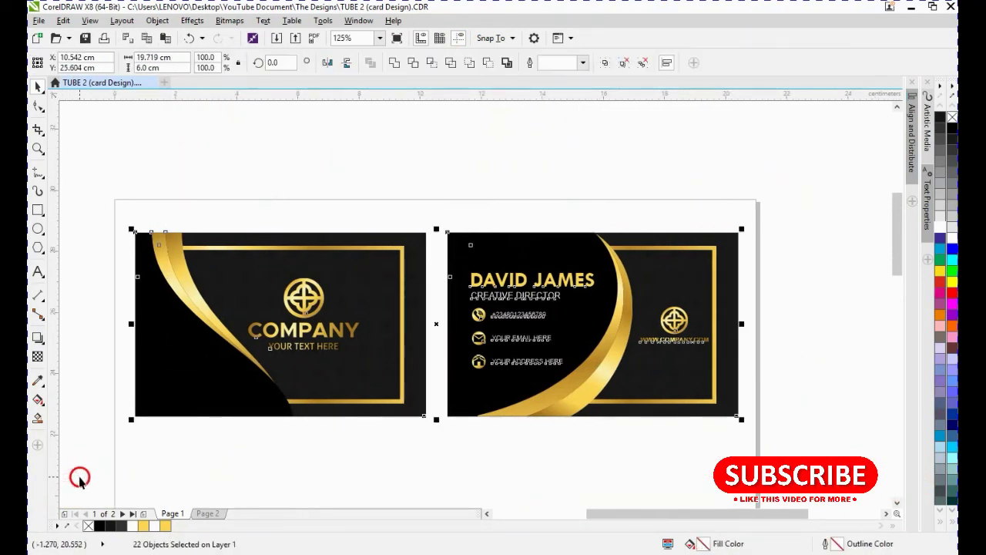
key(shift+F2)
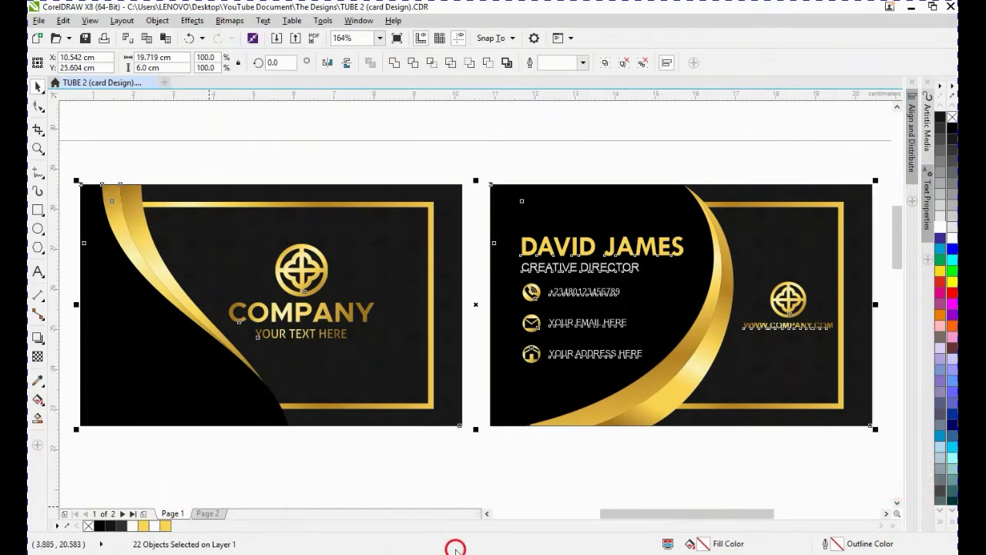
key(F9)
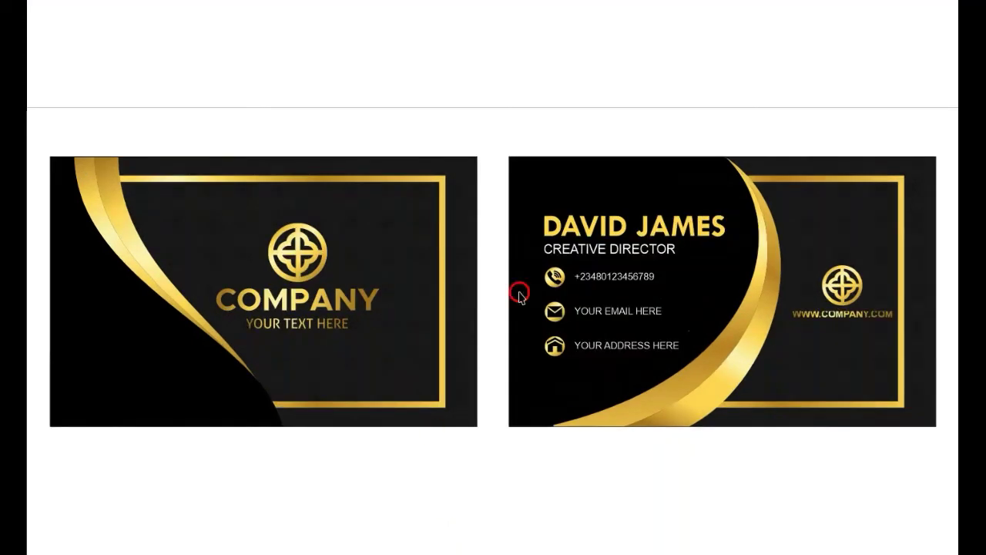
click(605, 467)
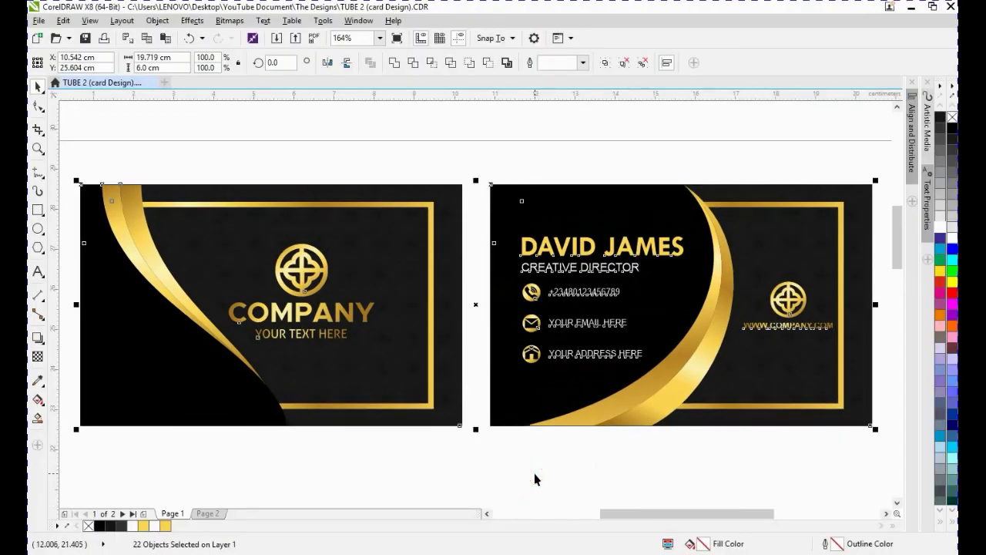
key(F9)
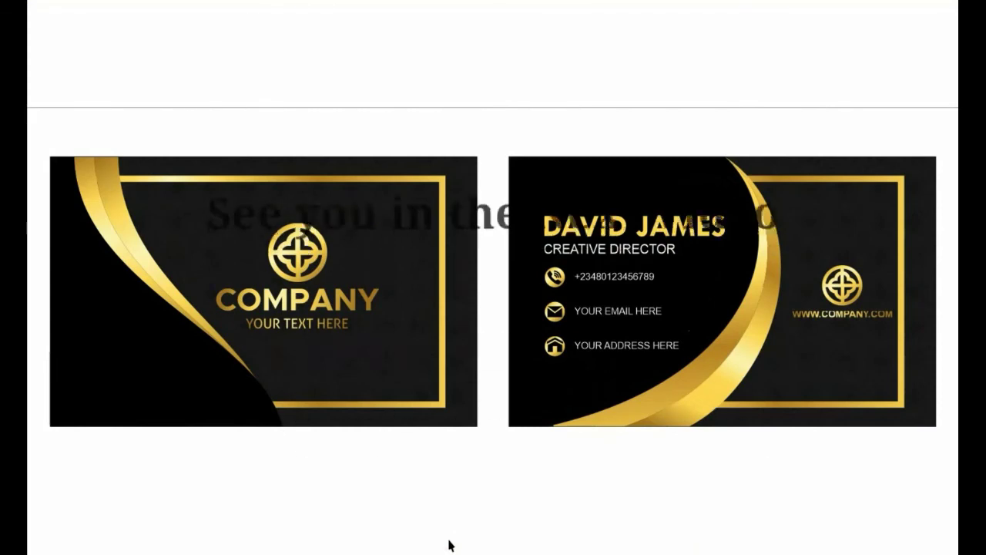